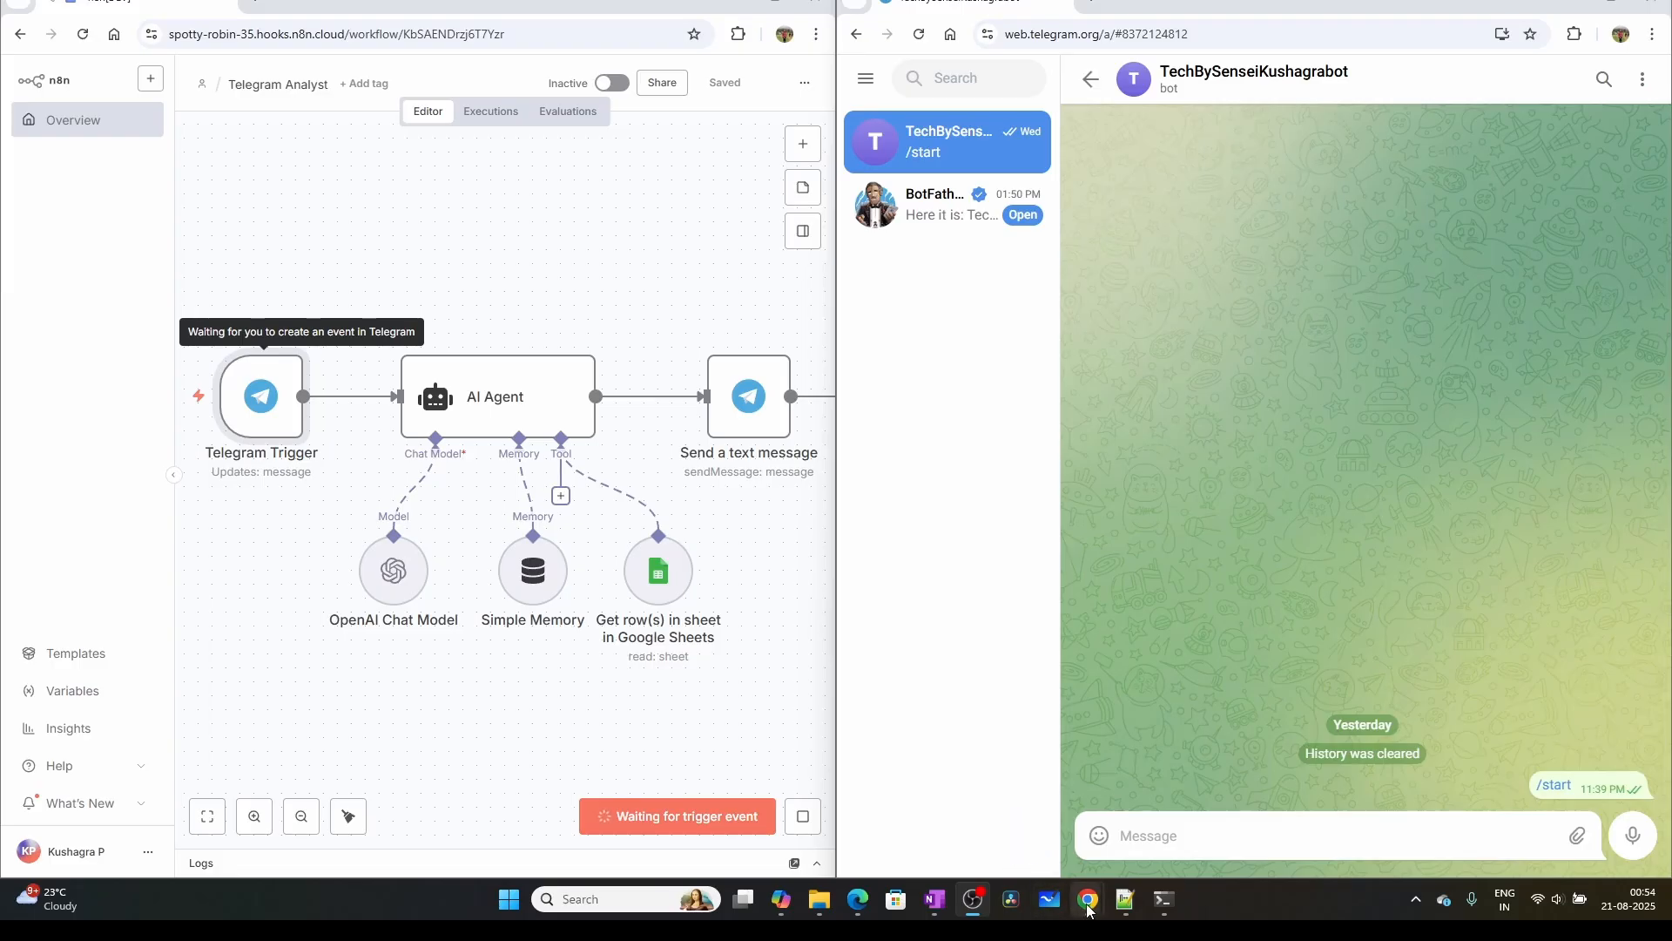
Look over the Sales_Data spreadsheet and return to the side-by-side n8n and Telegram windows
mouse_move(1088, 898)
click(994, 767)
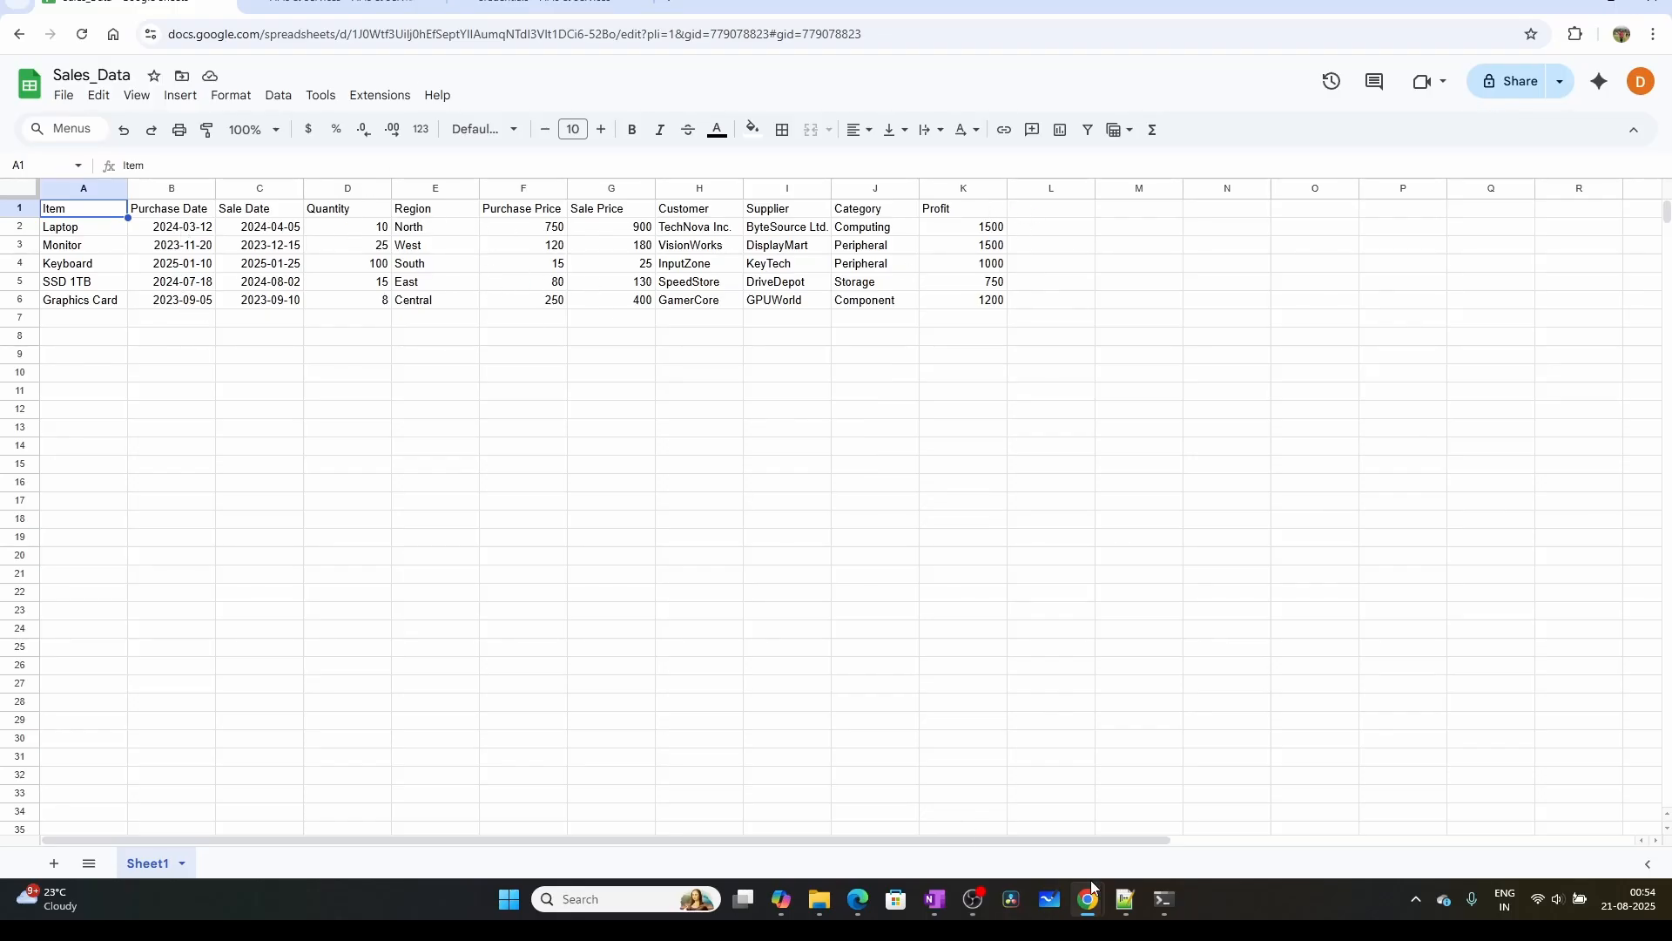
mouse_move(1090, 899)
click(895, 746)
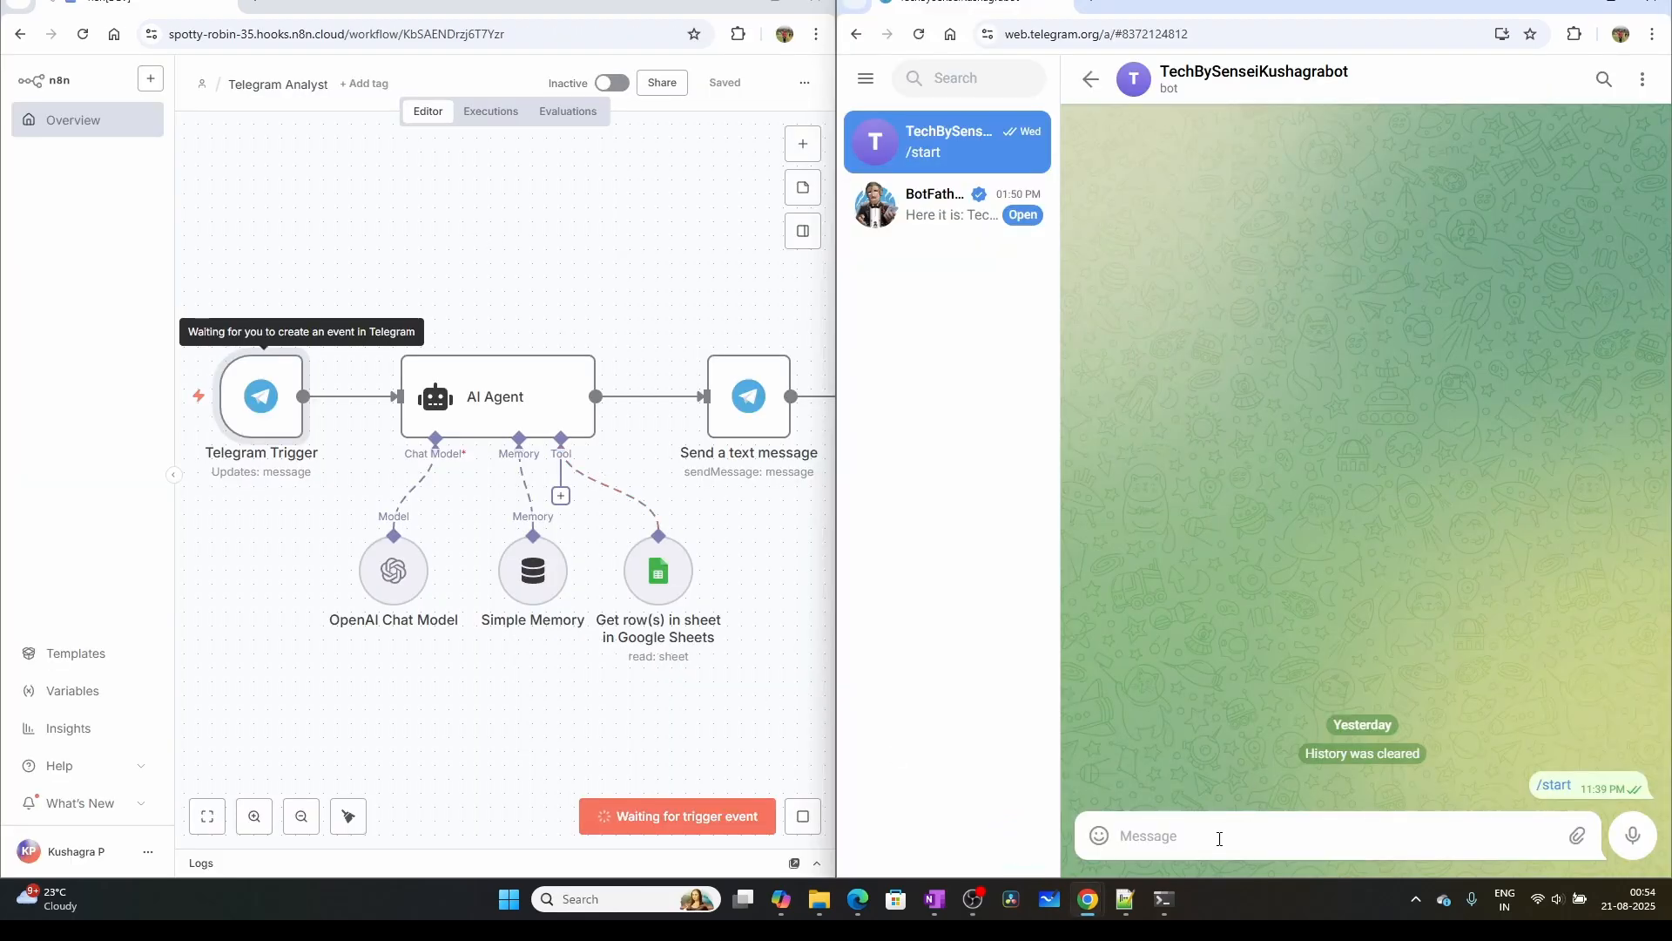
Send the Telegram bot the question "how much quantity of laptops are purchased in year 2024?"
text(how much quan)
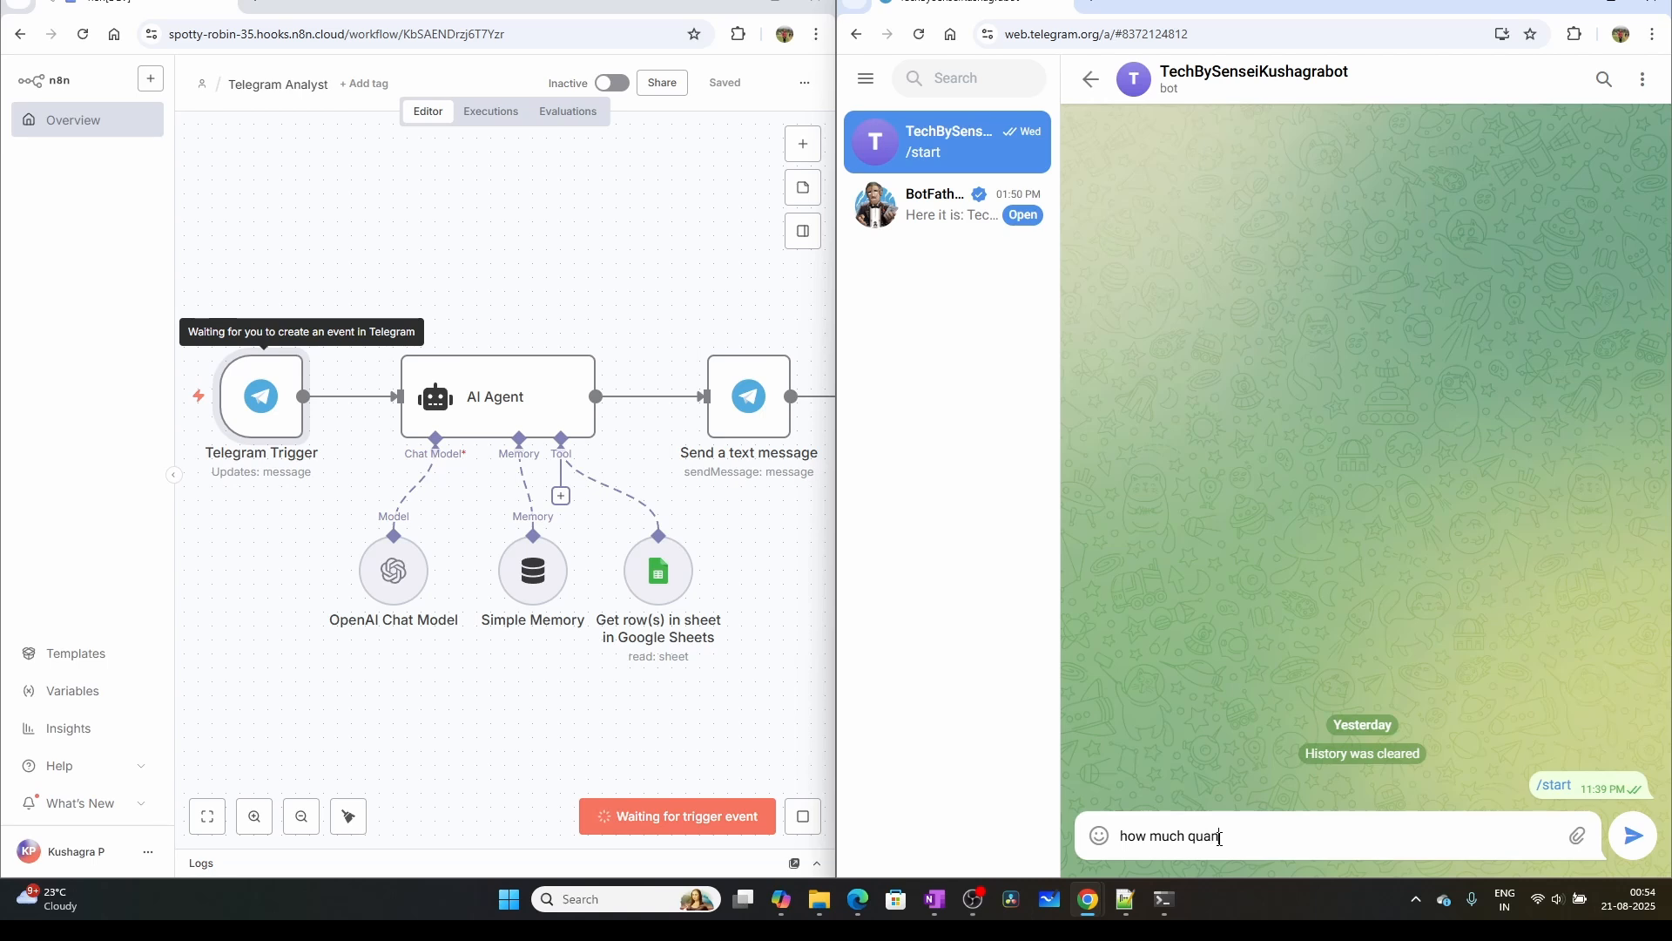
text(tity of laptops are purchased in year 2024?)
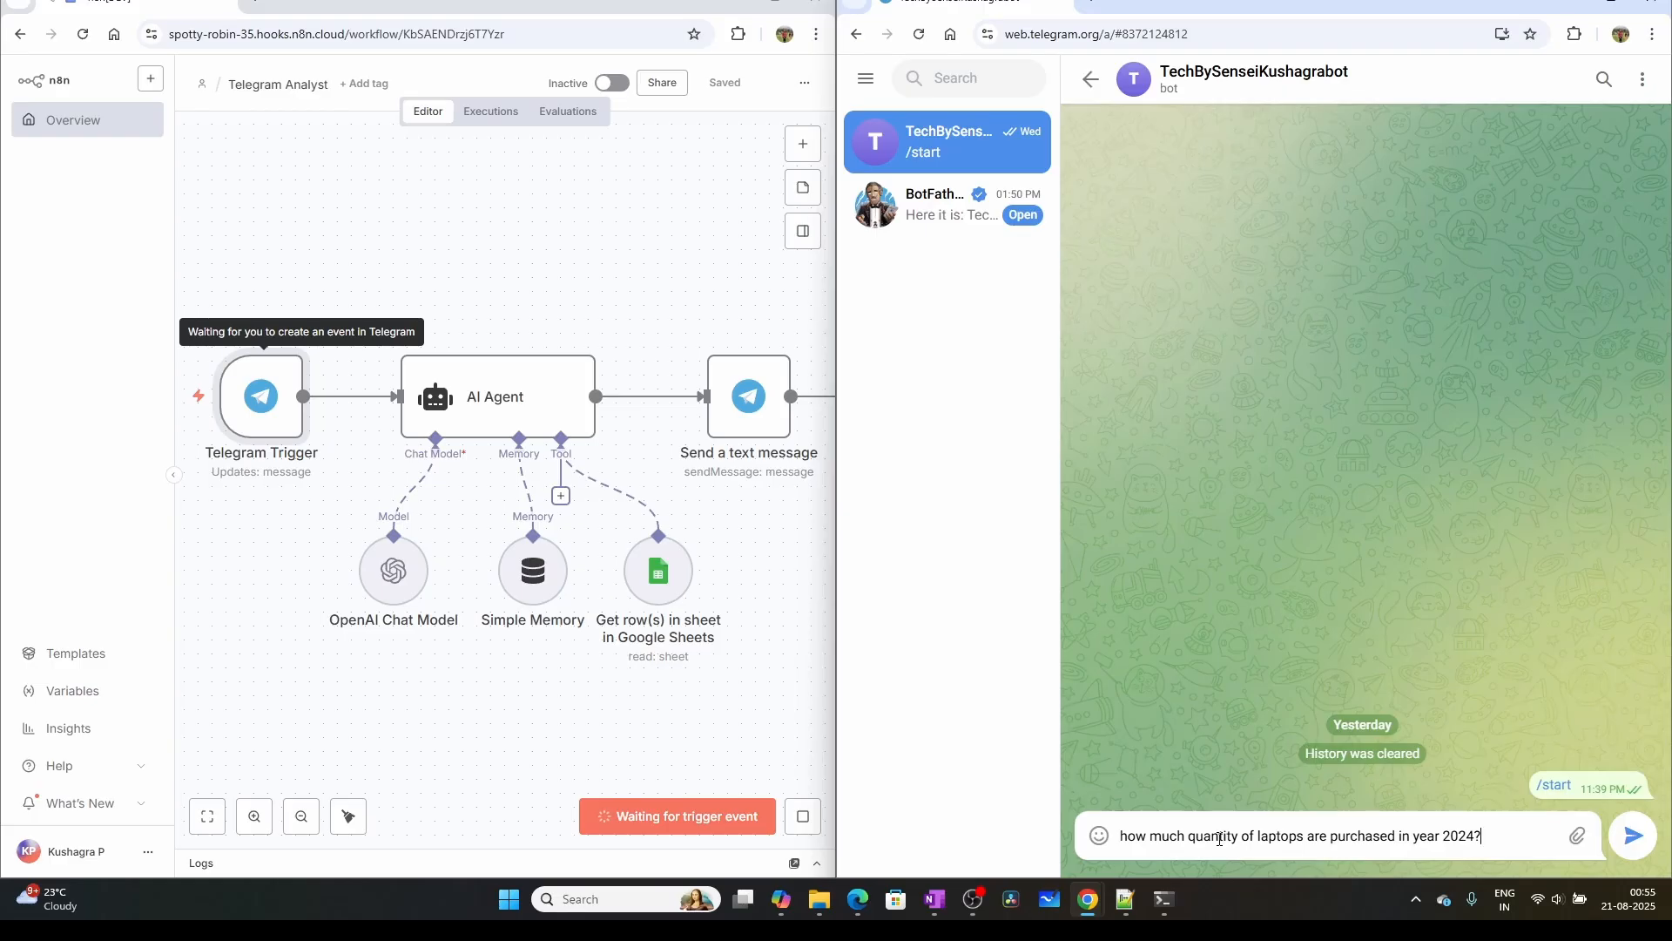
key(Return)
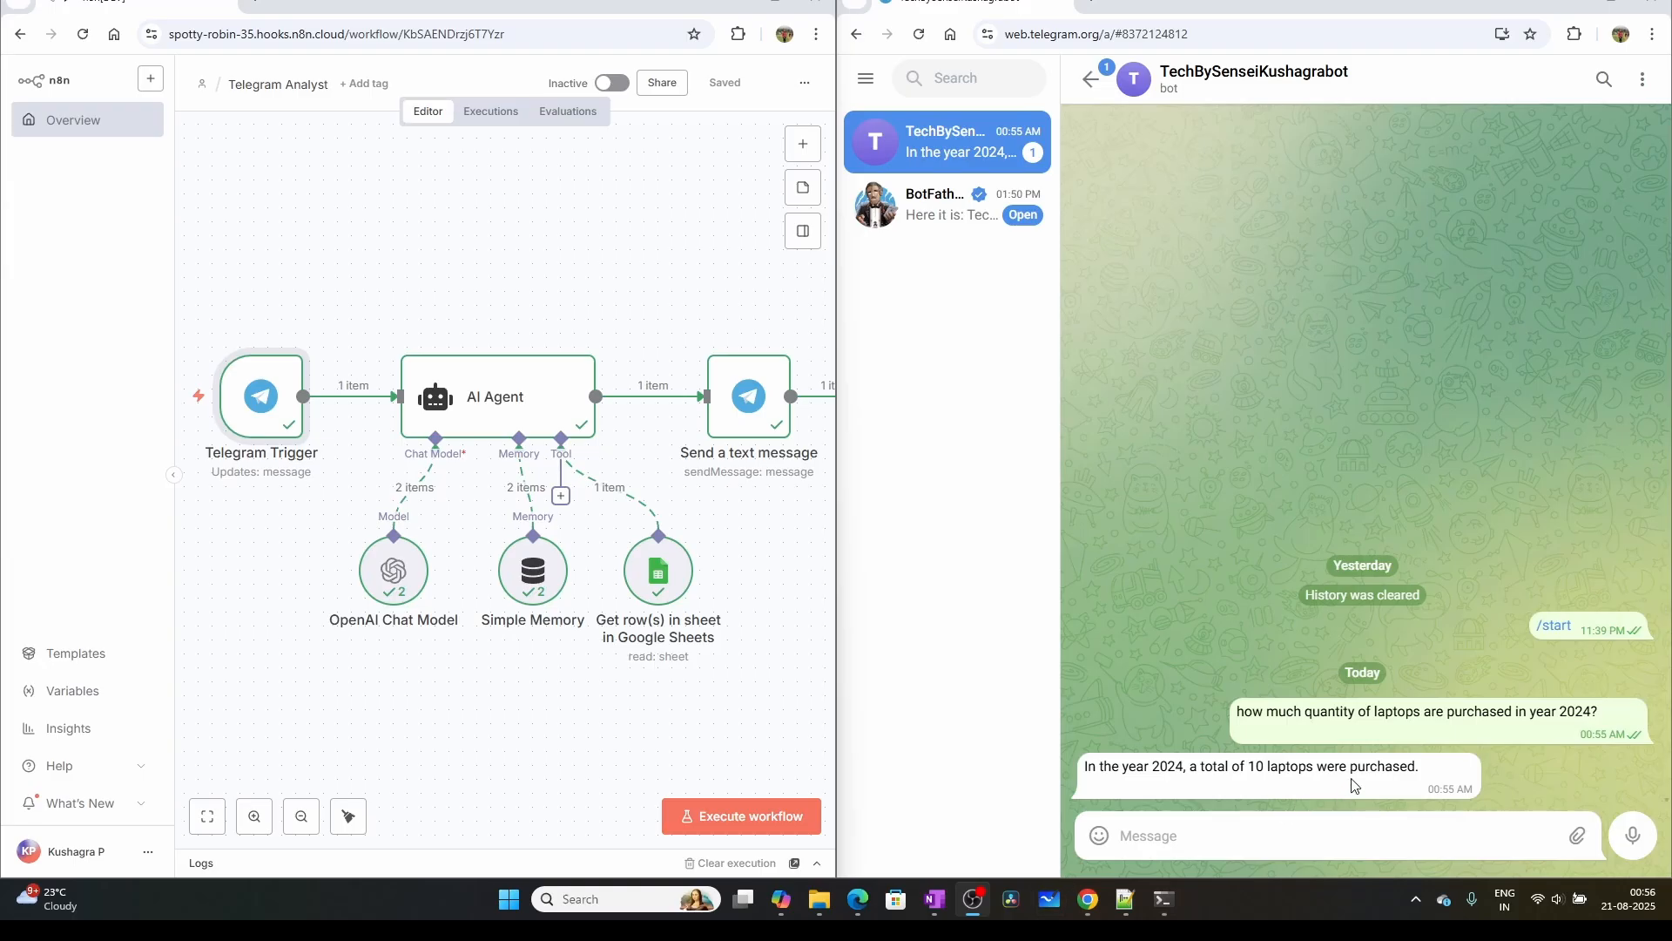
Check the laptop row's purchase date and quantity in the Sales_Data spreadsheet against the bot's answer
mouse_move(1088, 899)
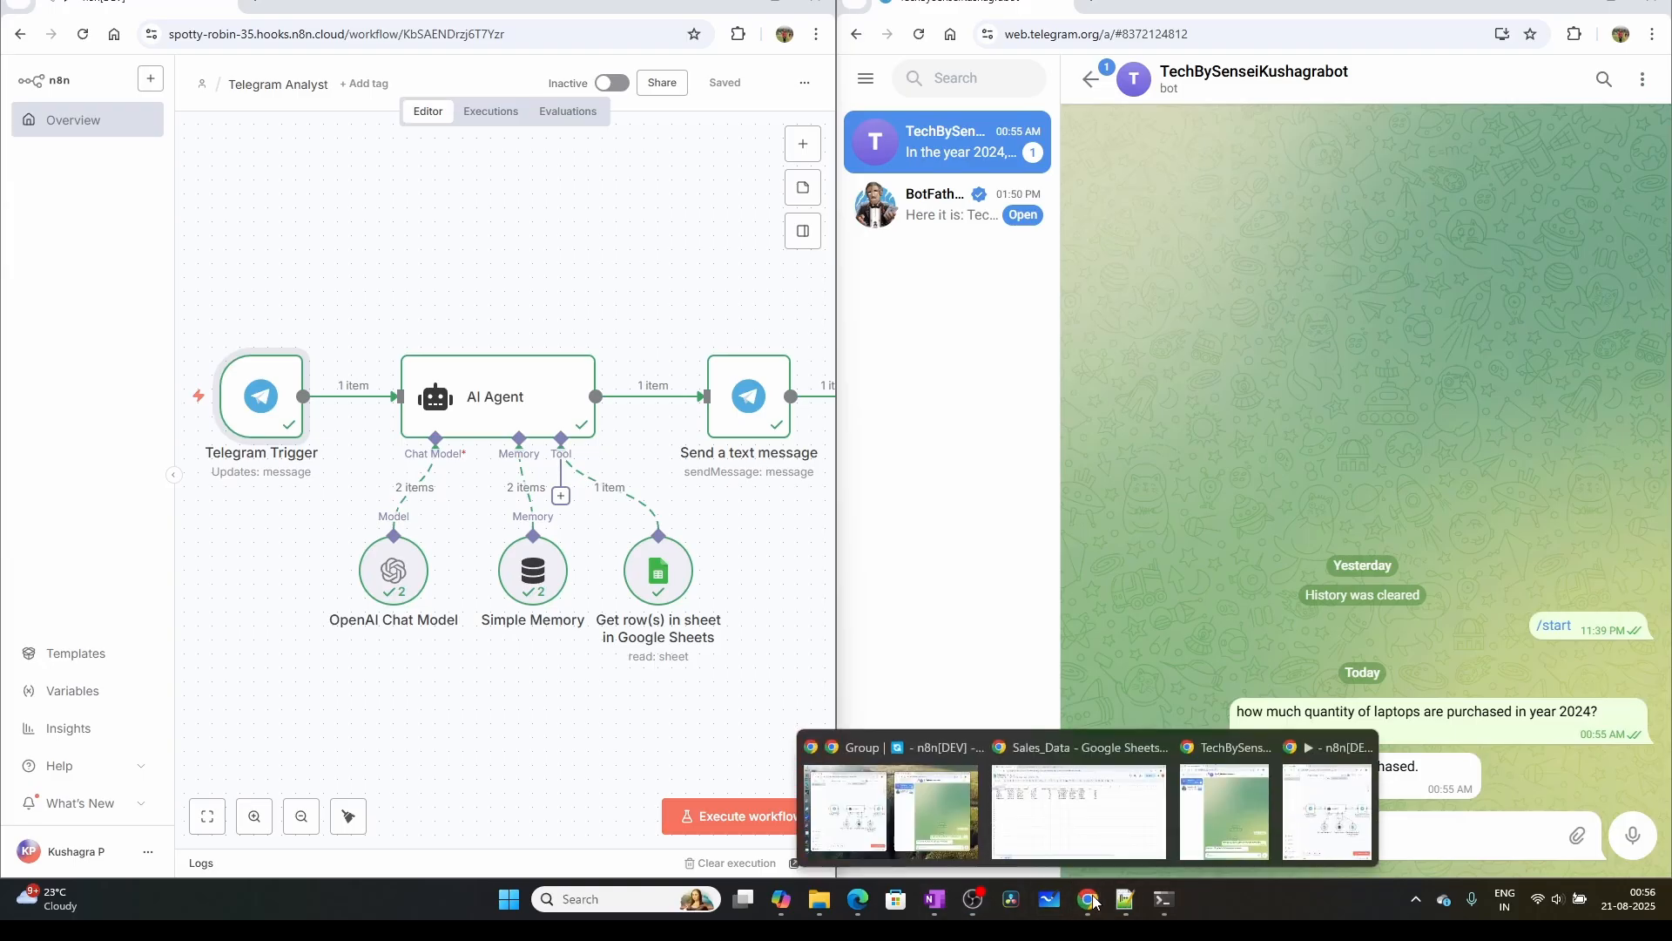
click(1084, 853)
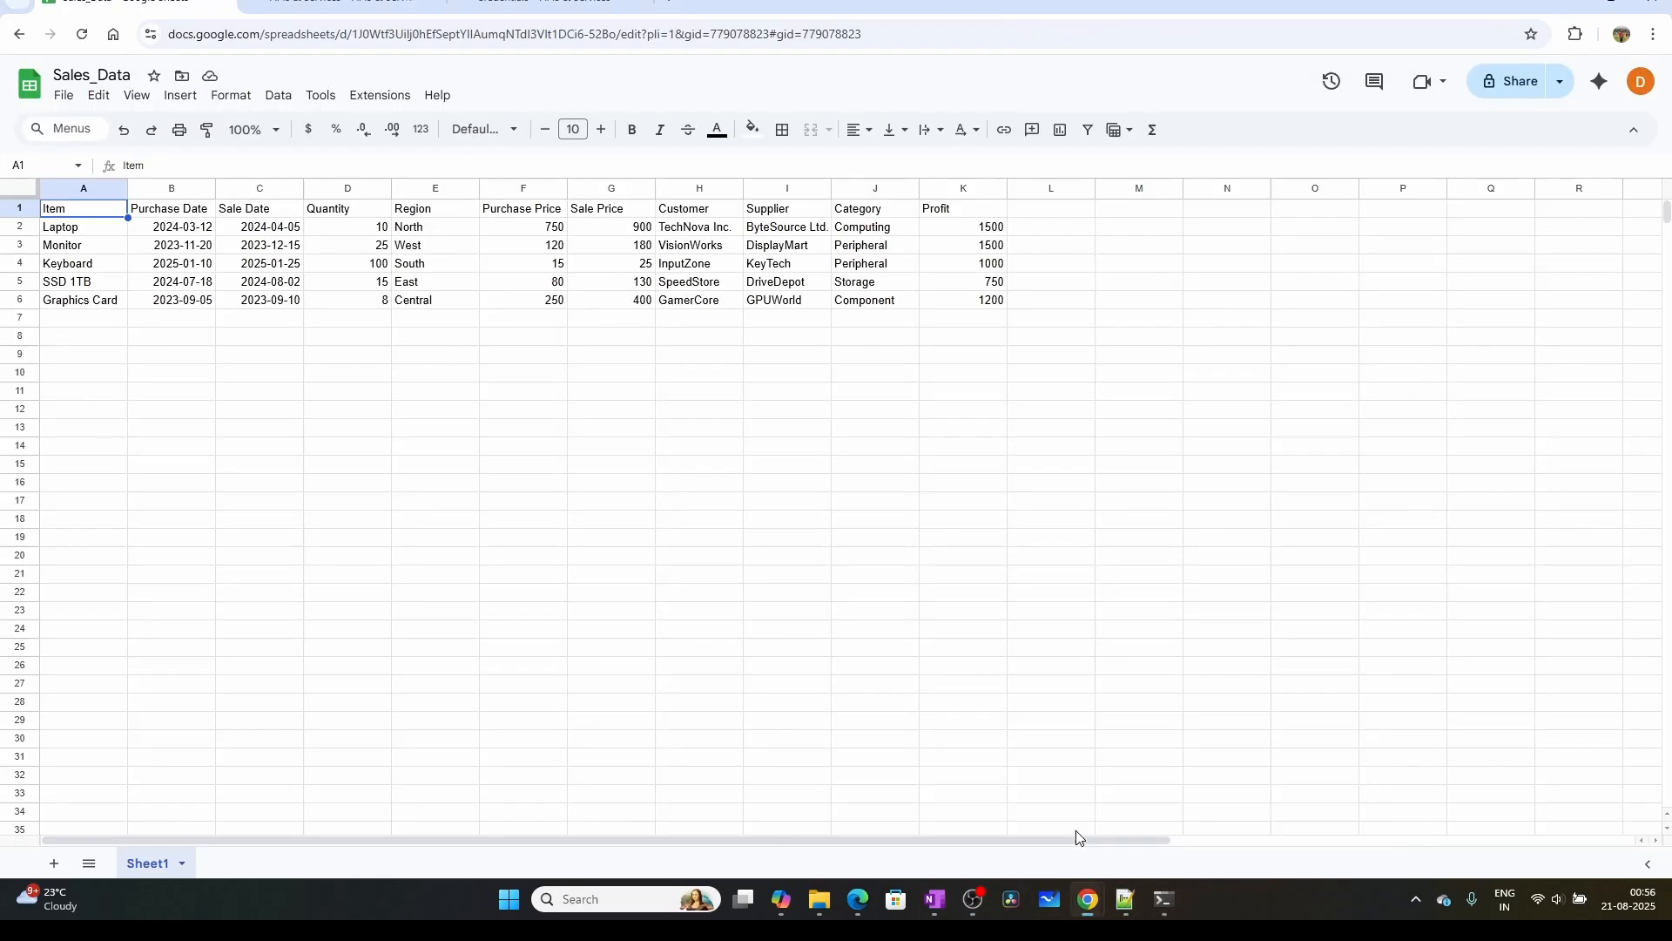
click(75, 232)
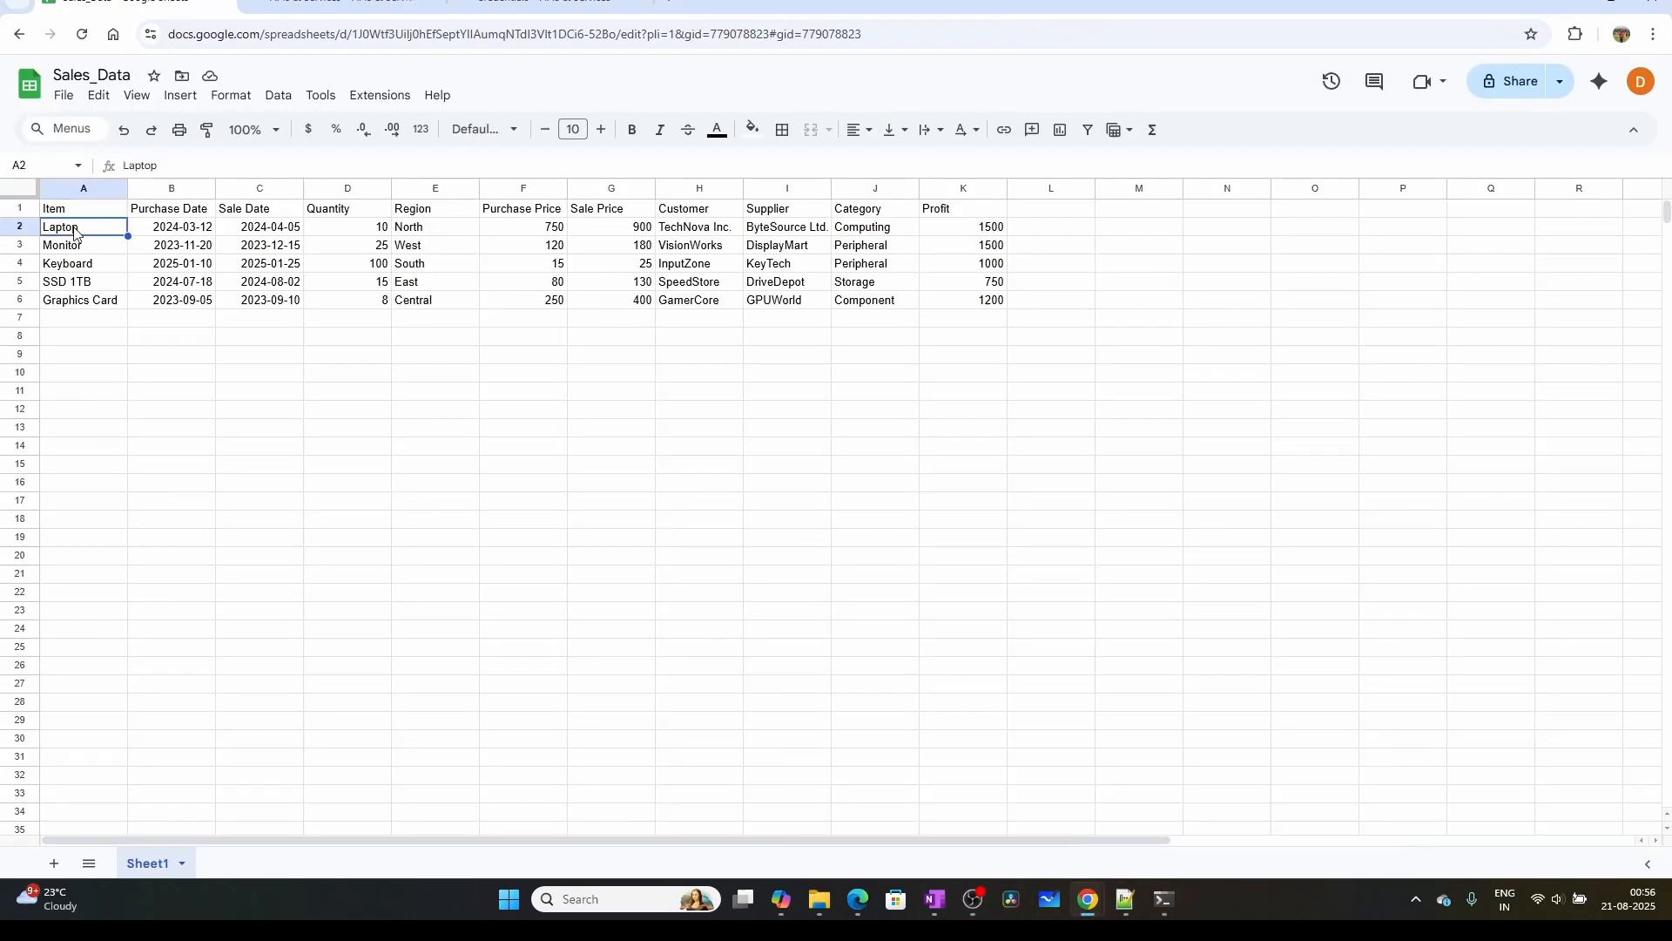
click(177, 232)
double_click(177, 232)
click(368, 444)
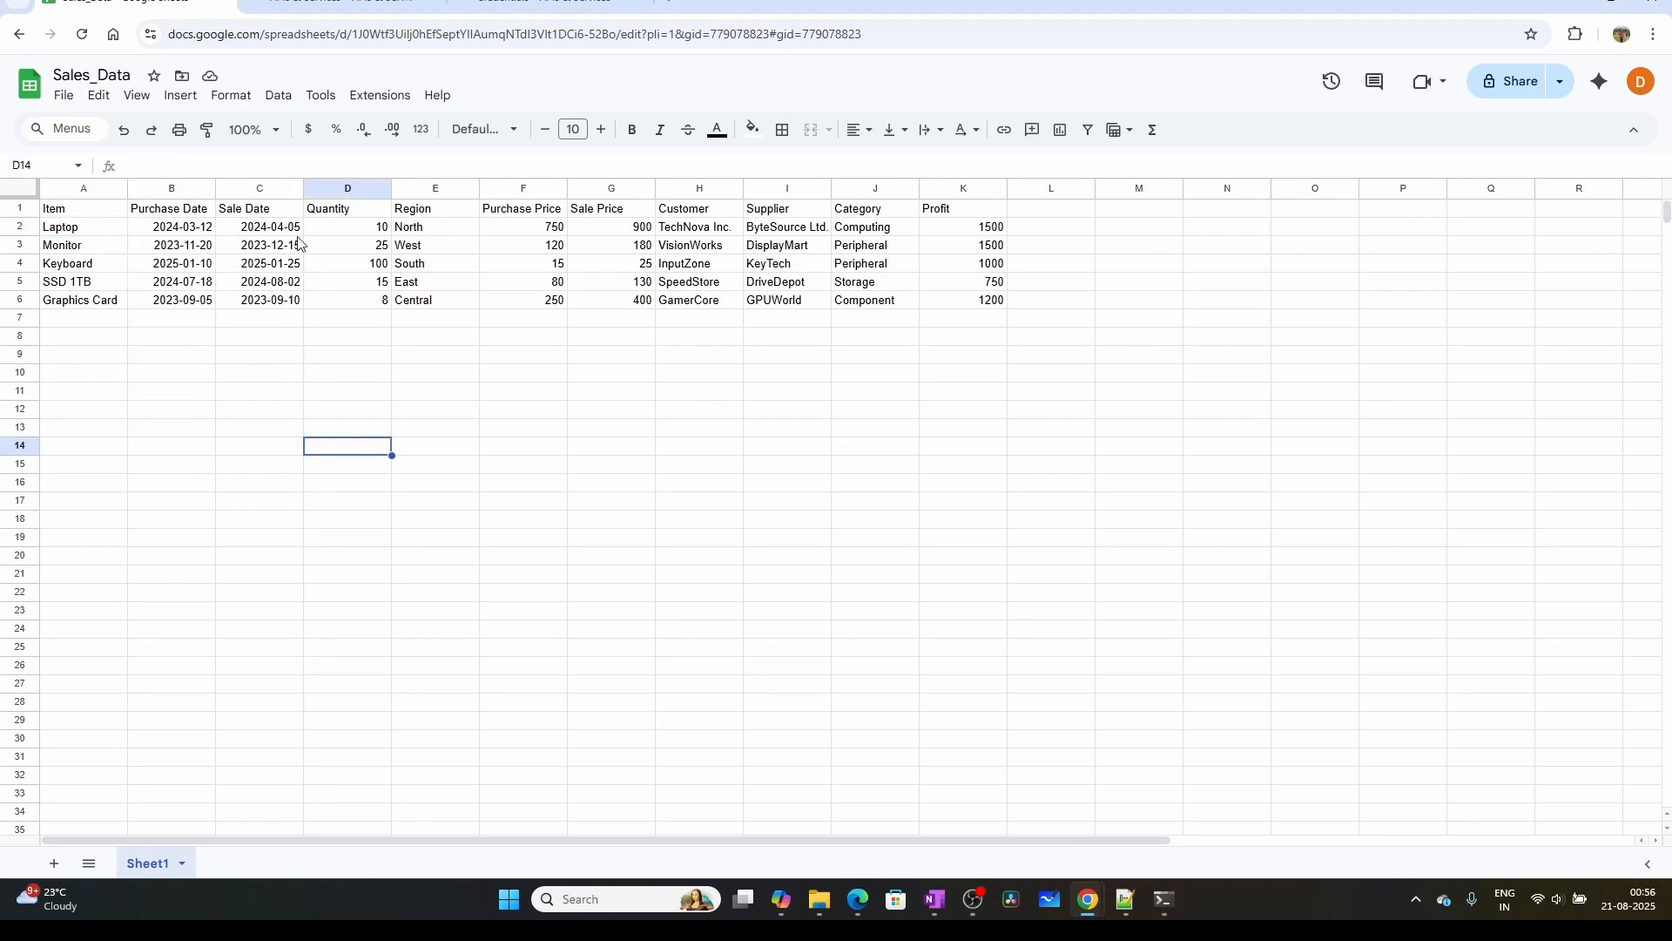
click(357, 230)
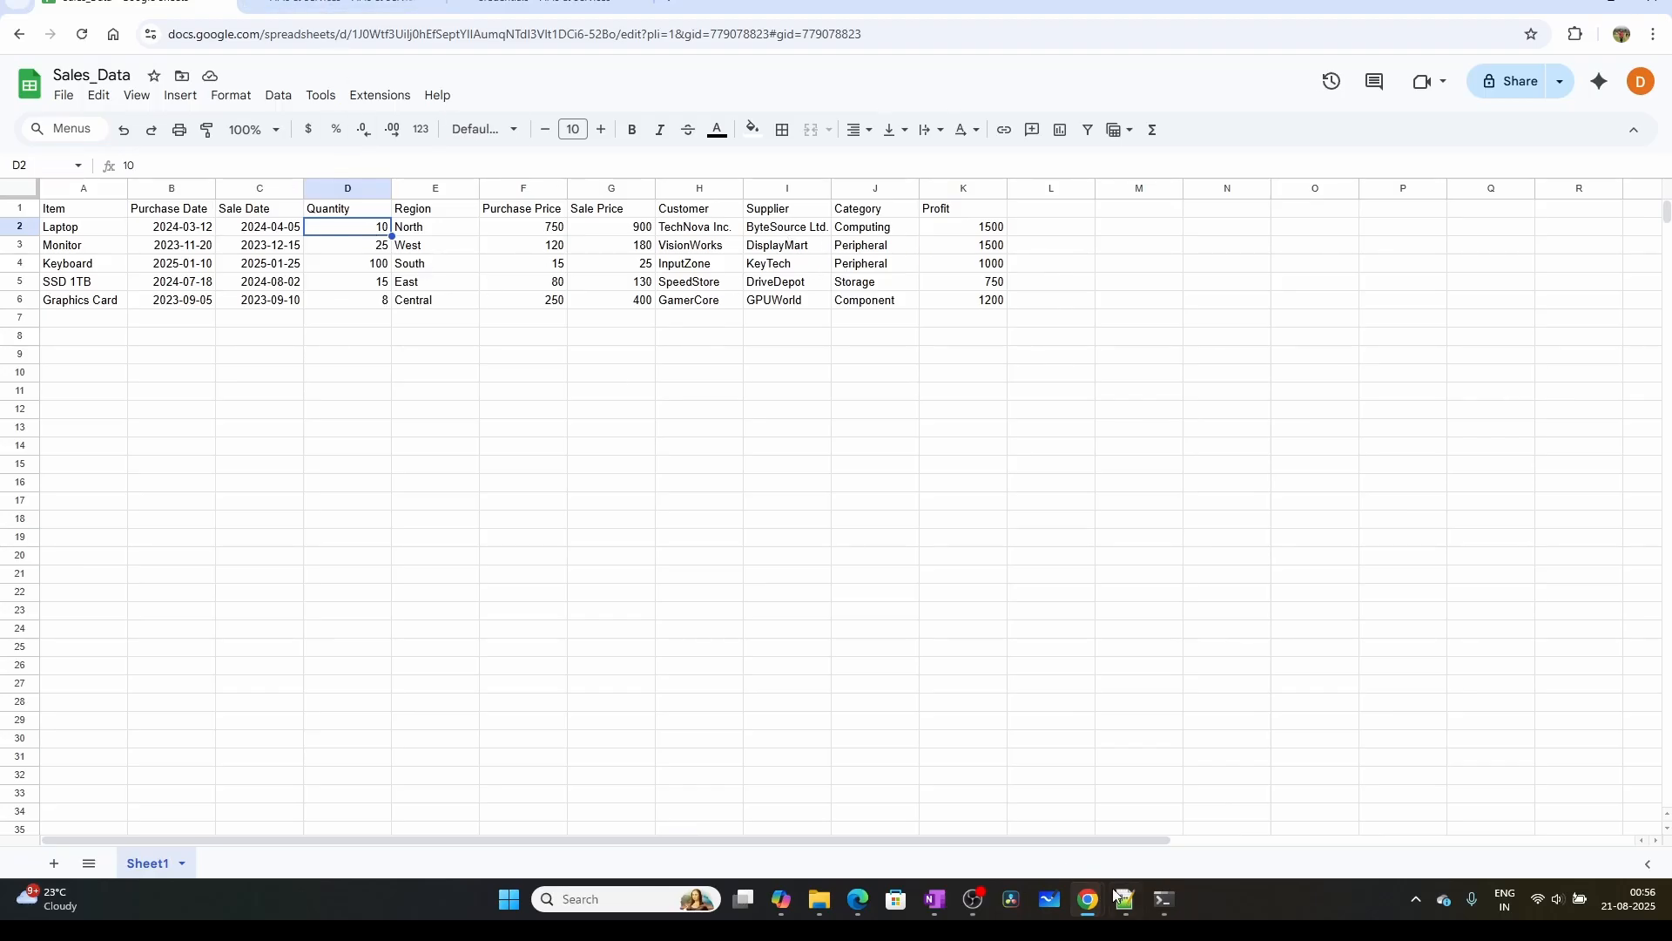
Return to the n8n workflow, maximize its window and open the Telegram Trigger node's settings
mouse_move(1114, 908)
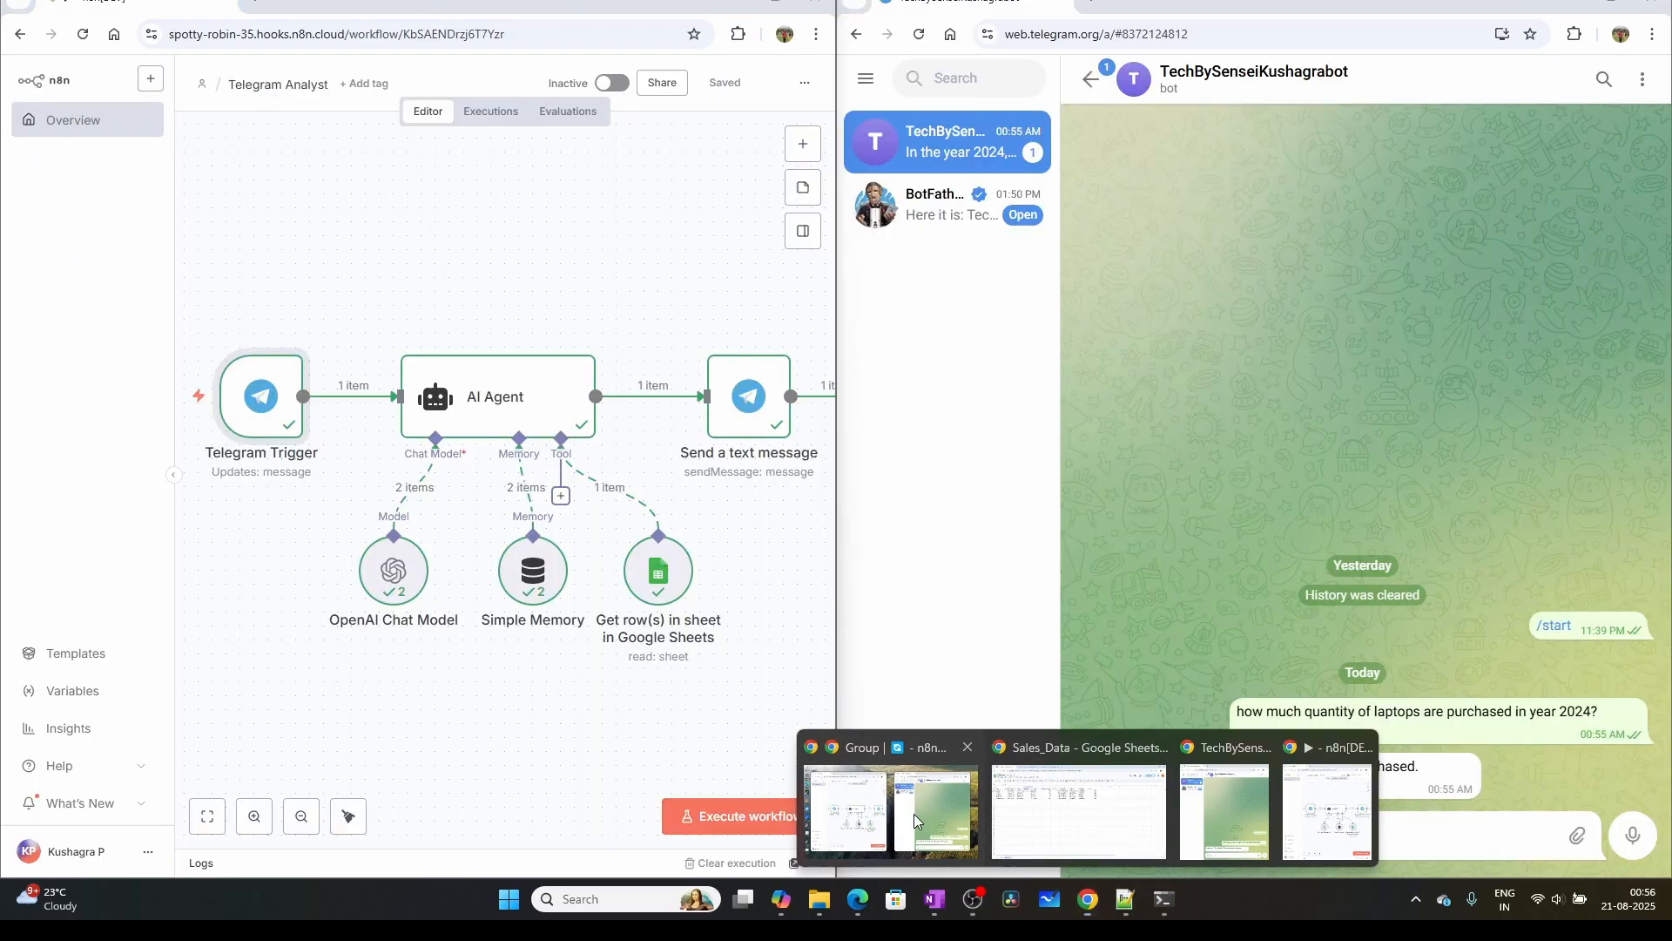
click(913, 813)
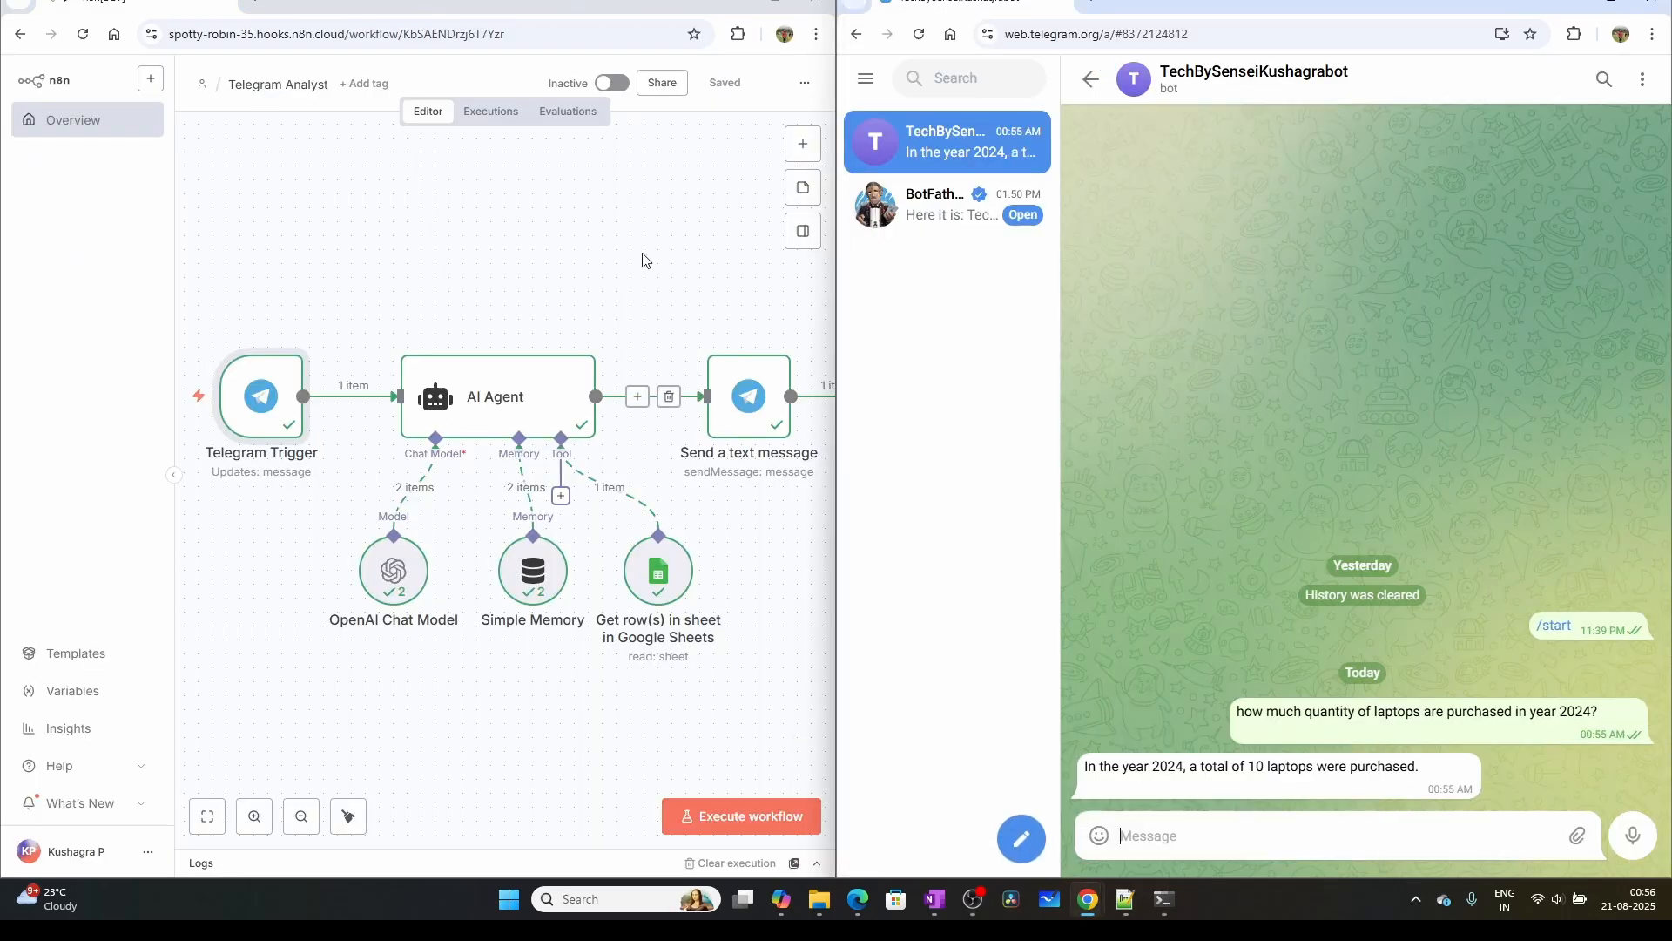
double_click(775, 4)
mouse_move(685, 391)
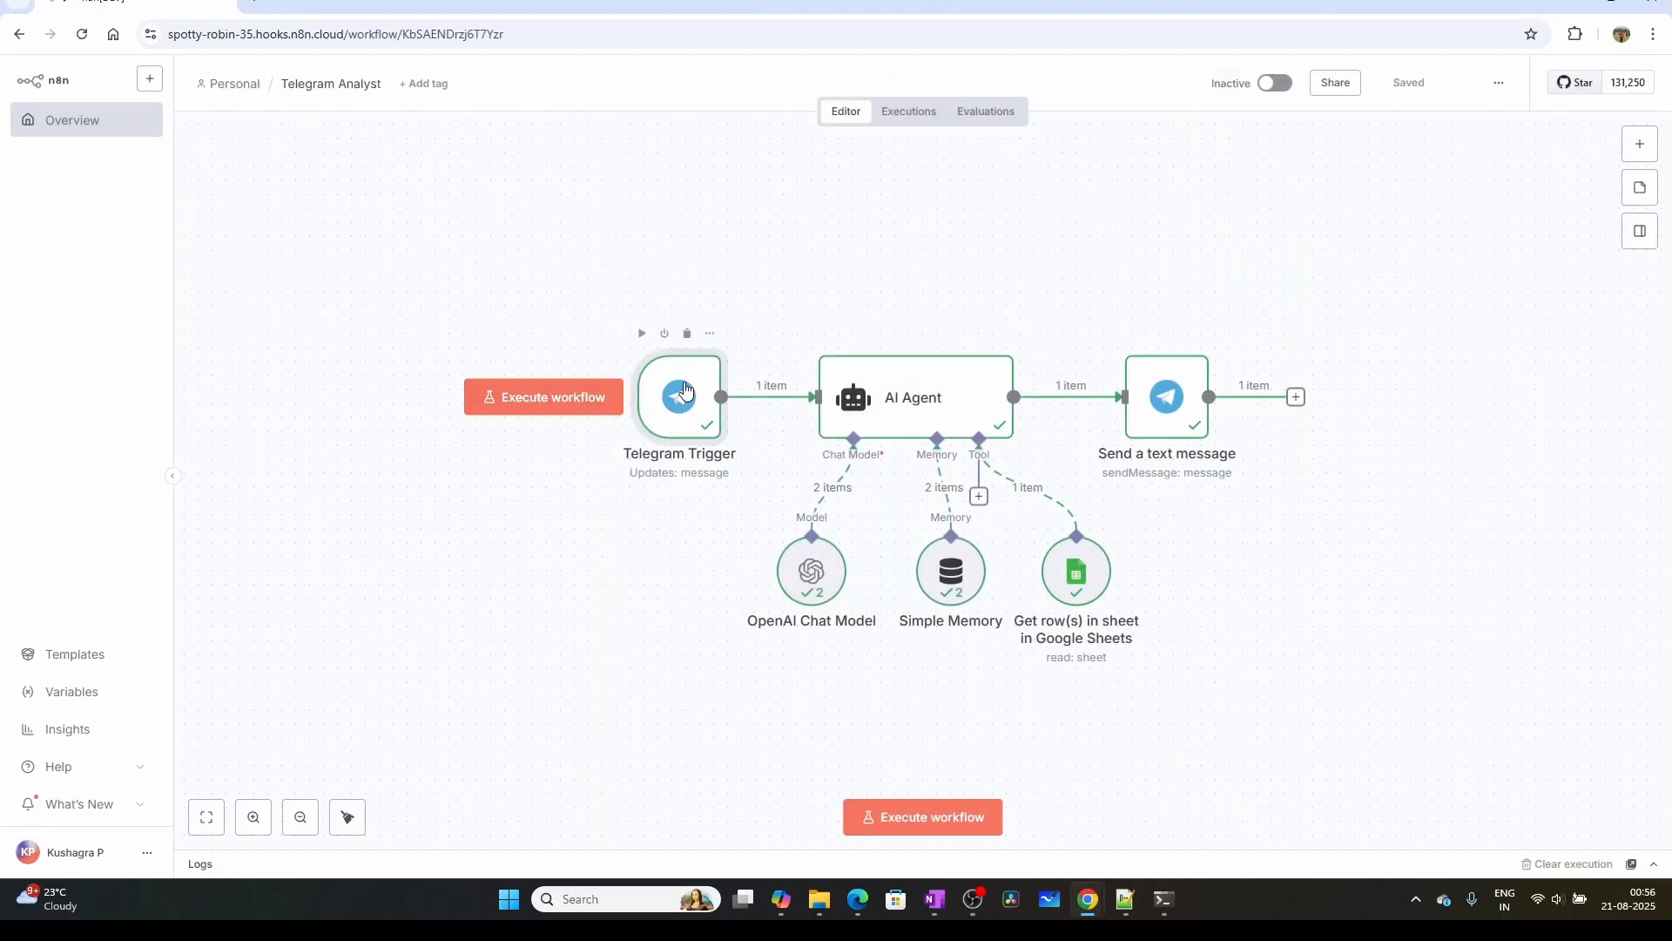
double_click(679, 392)
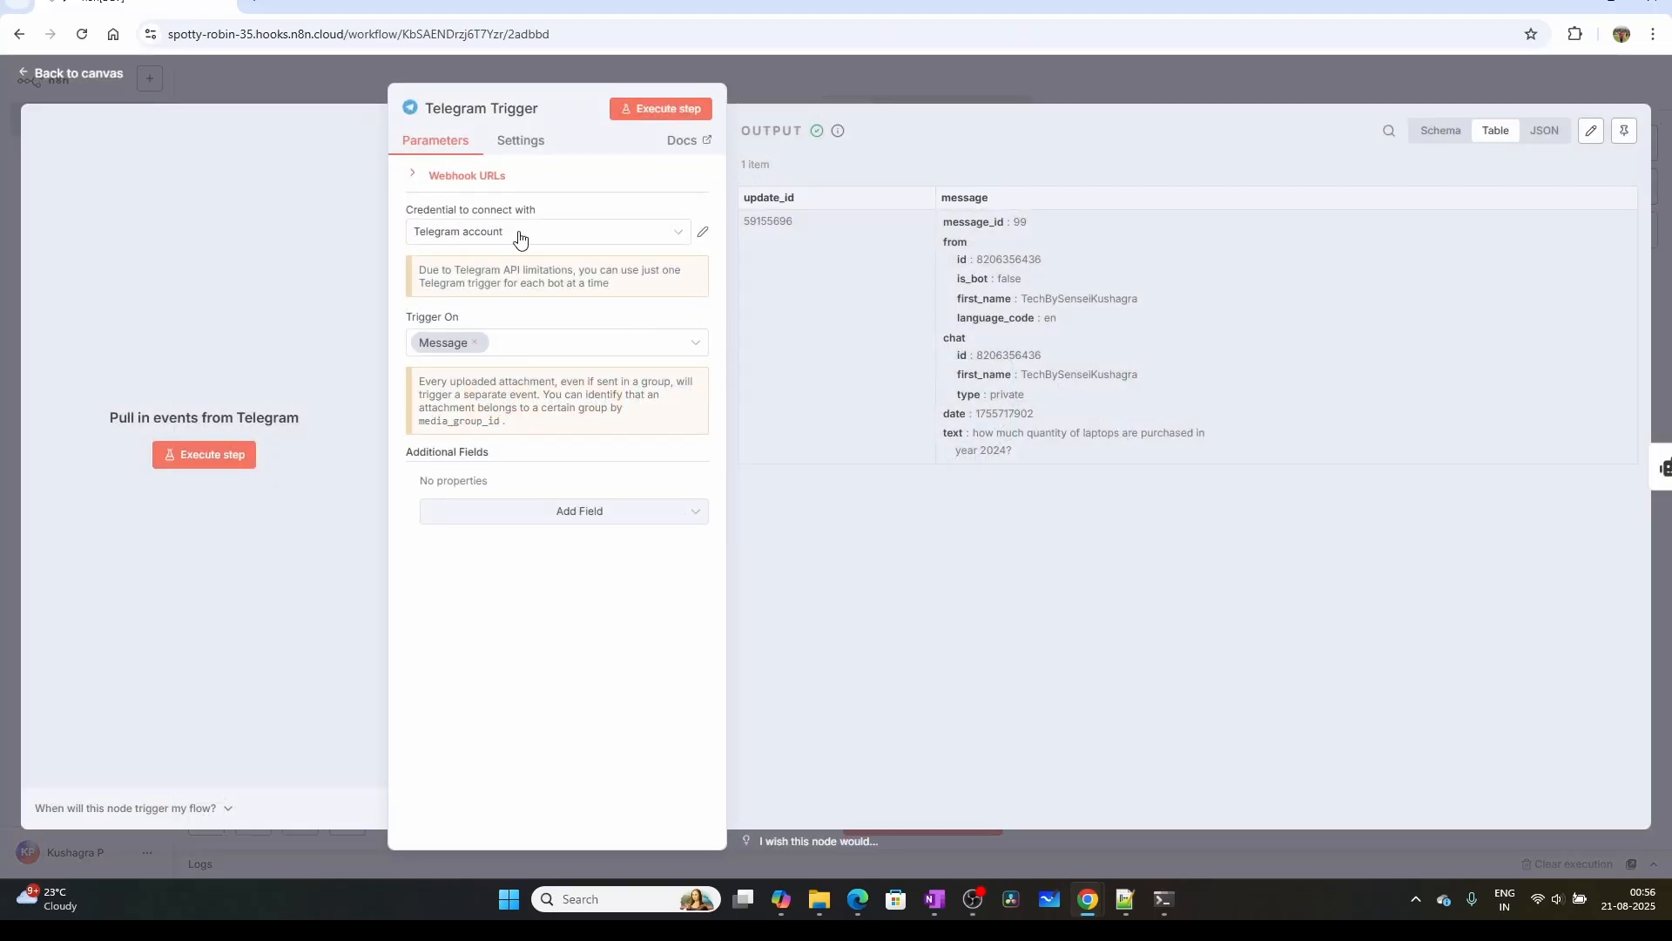
Start creating a new Telegram API credential for the trigger and locate its Access Token field
click(672, 232)
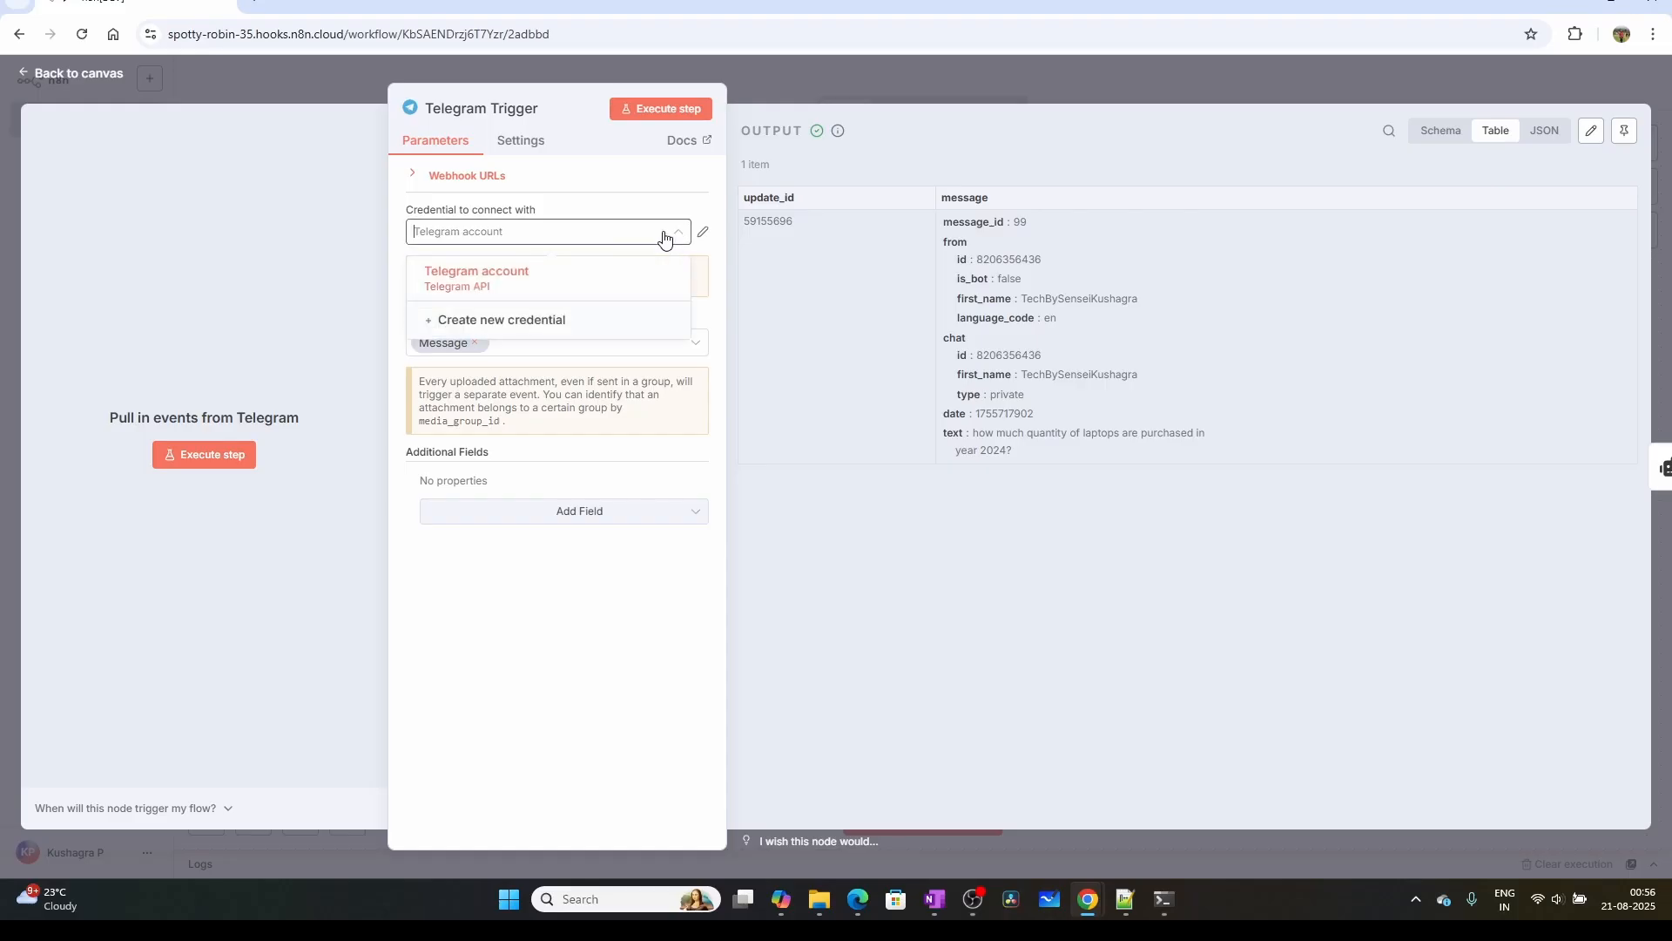
click(498, 321)
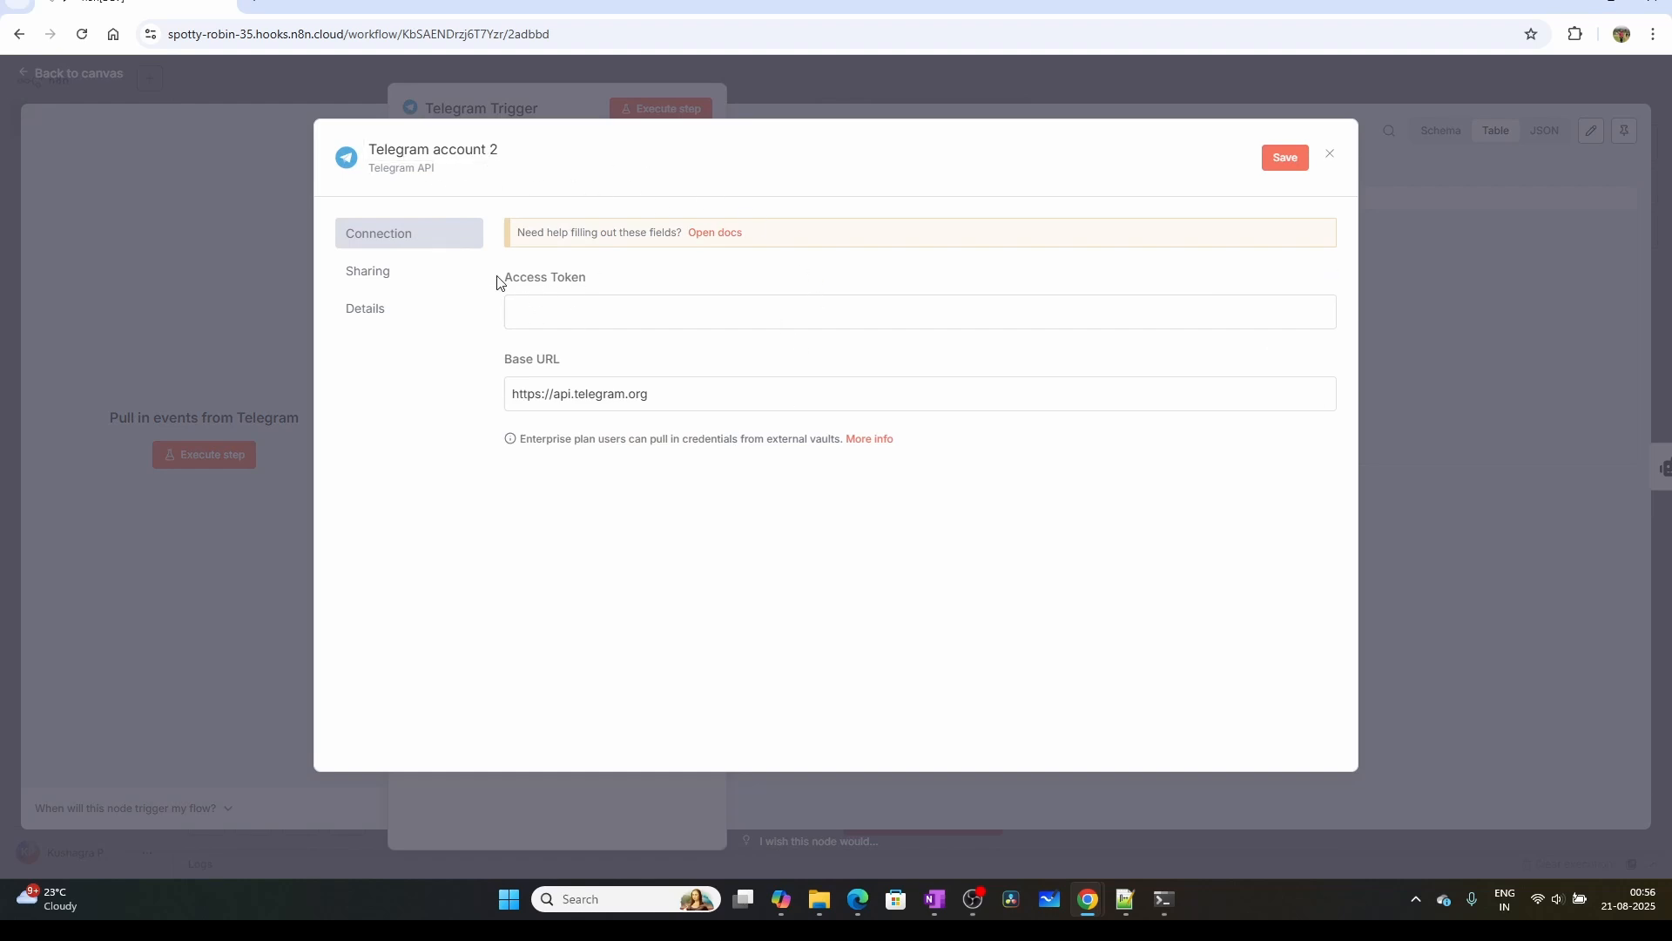
drag(497, 278, 588, 278)
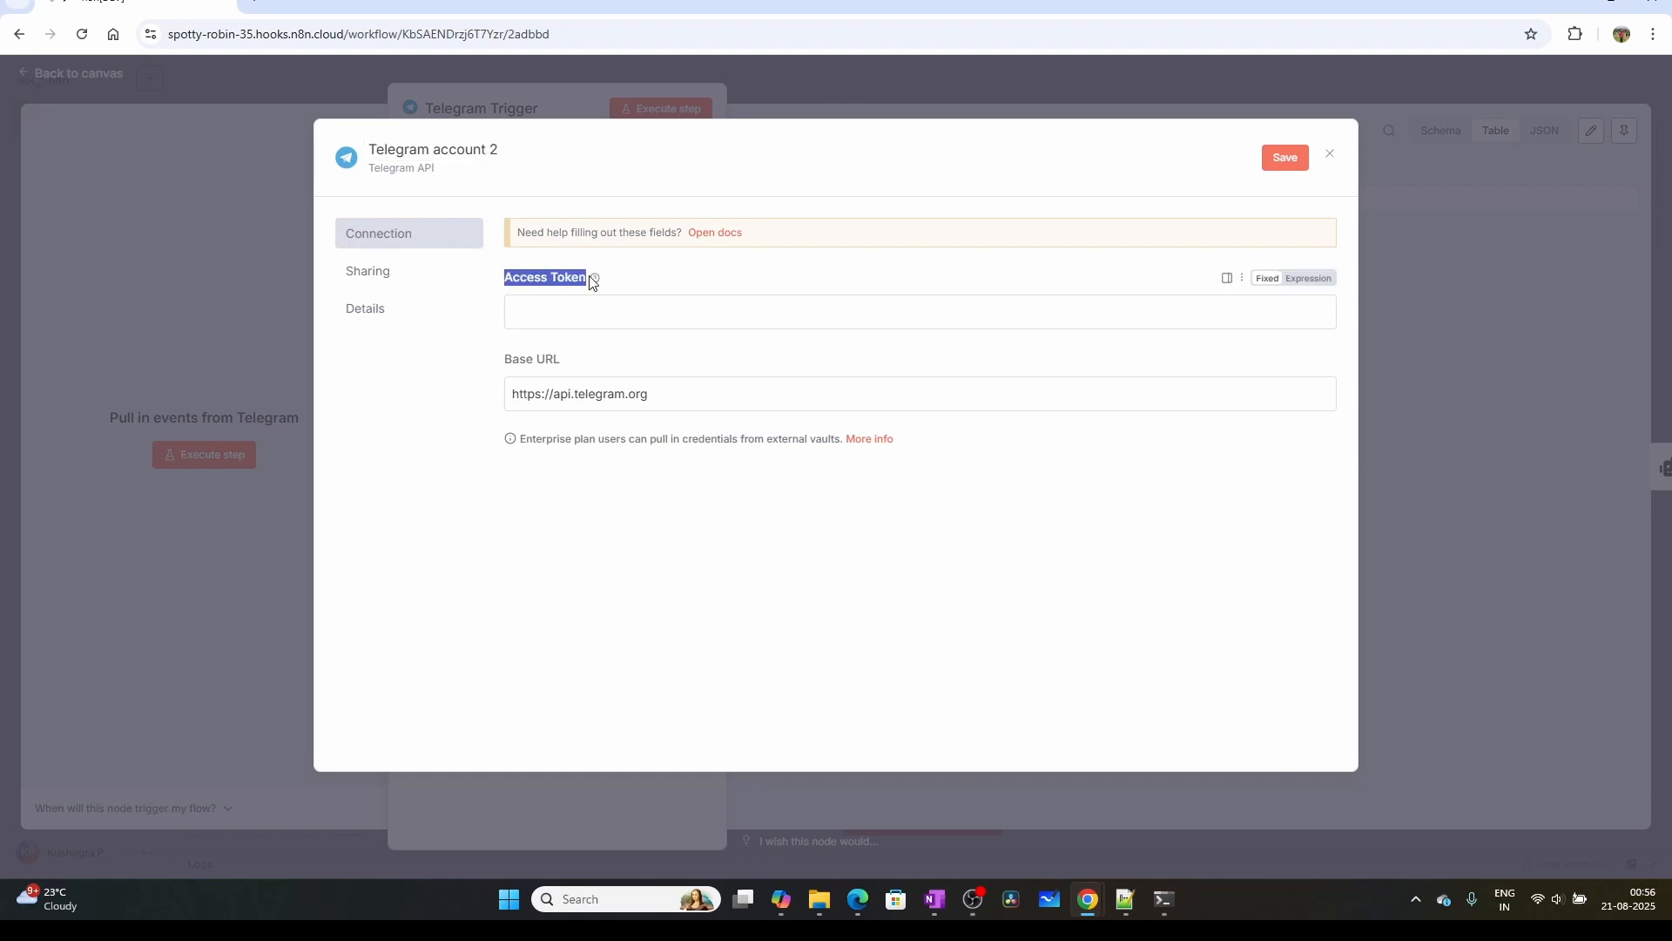
Switch to Telegram, maximize its window and search for "botfather" among the chats
click(1088, 899)
click(1093, 786)
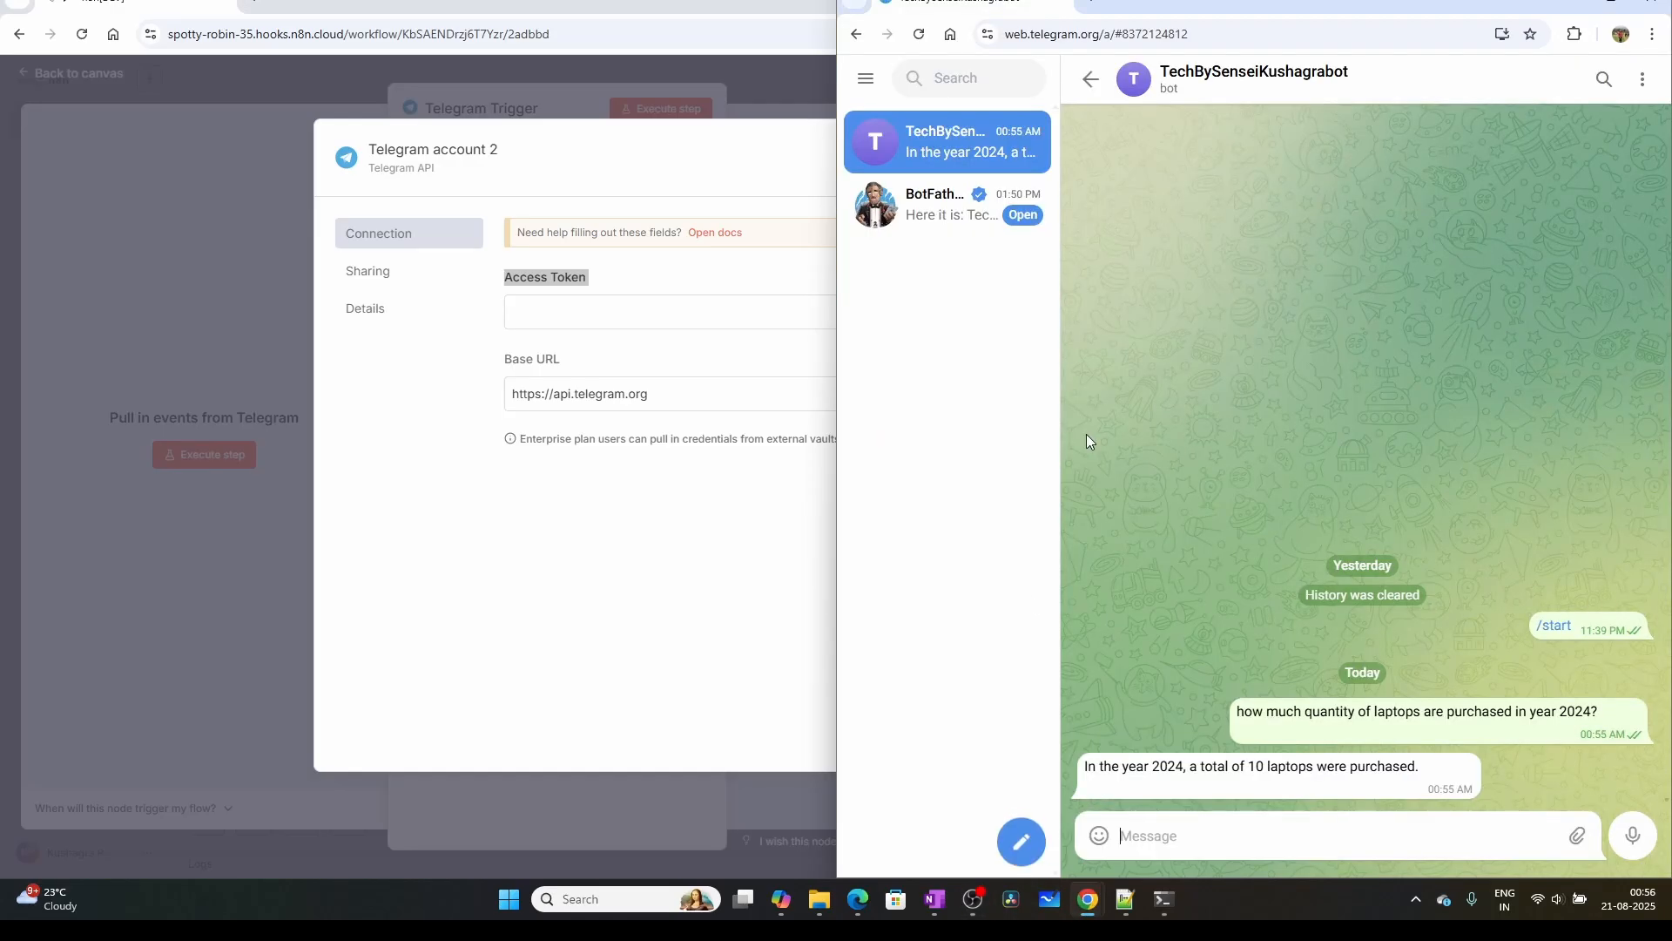
click(1612, 6)
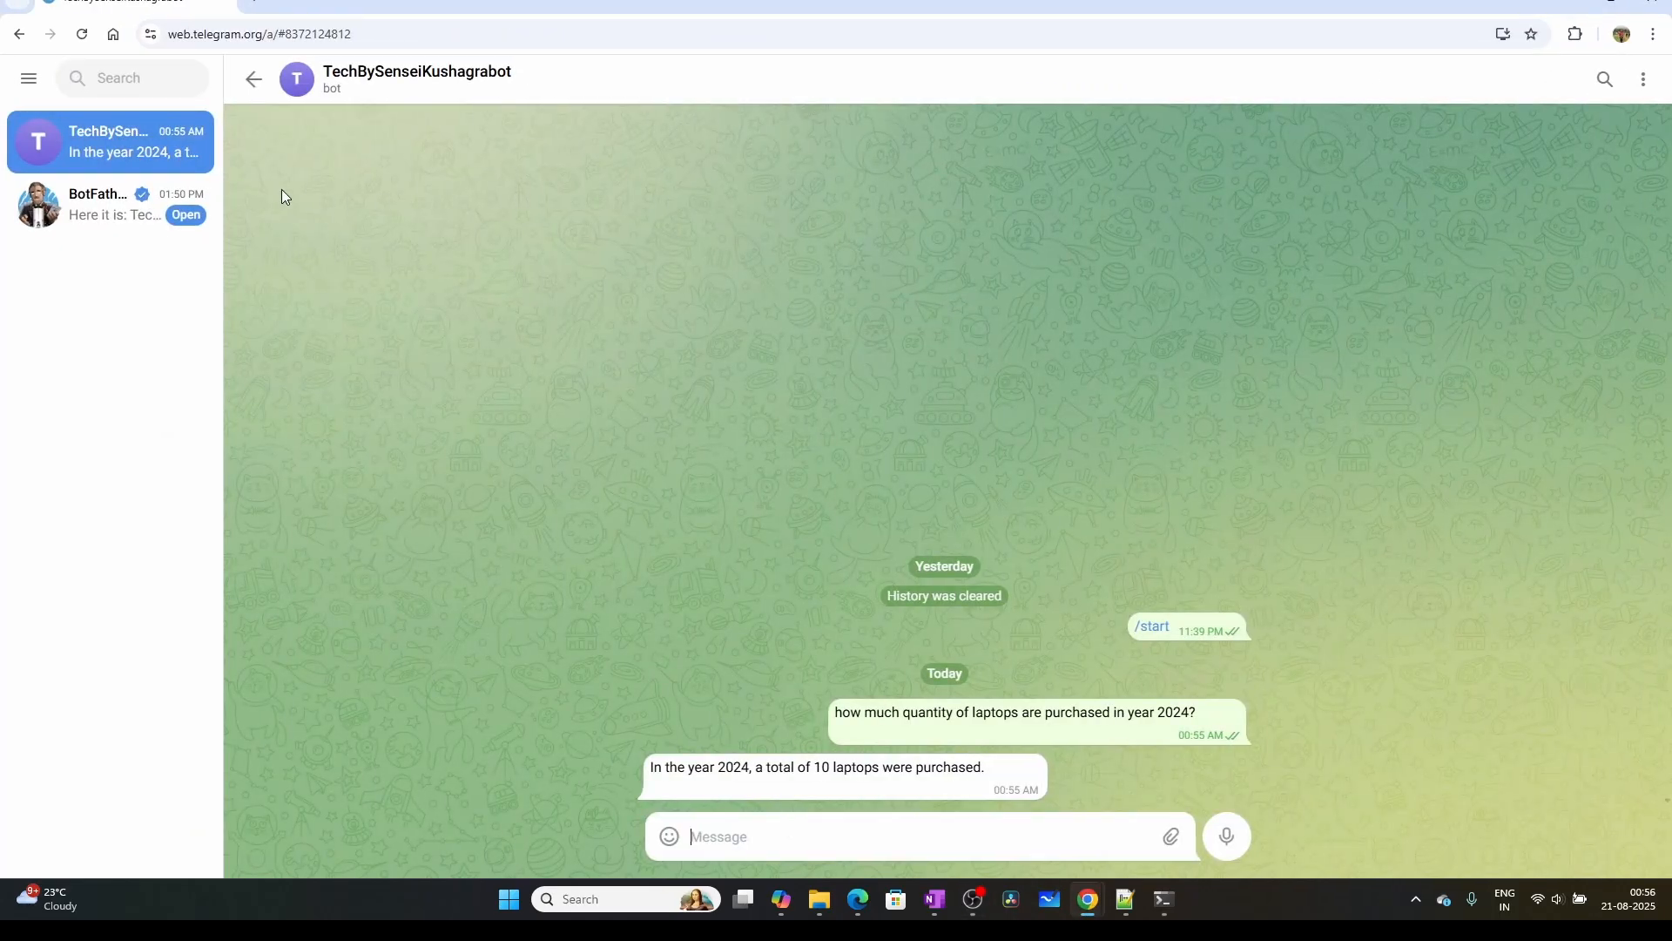
click(114, 80)
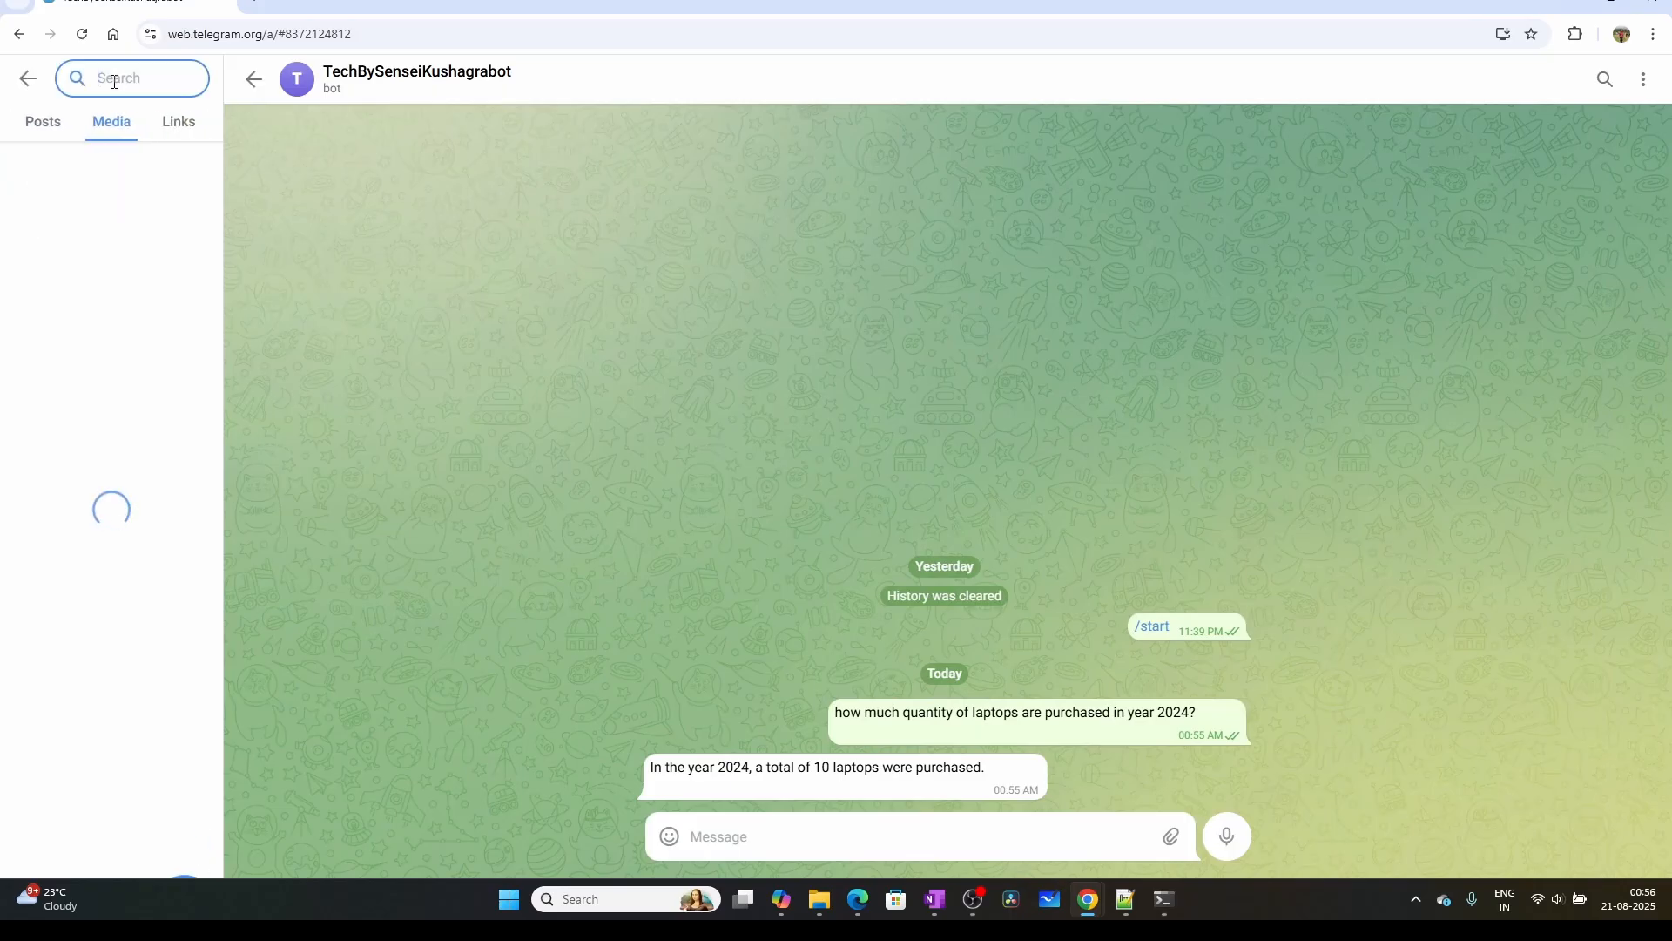
text(b)
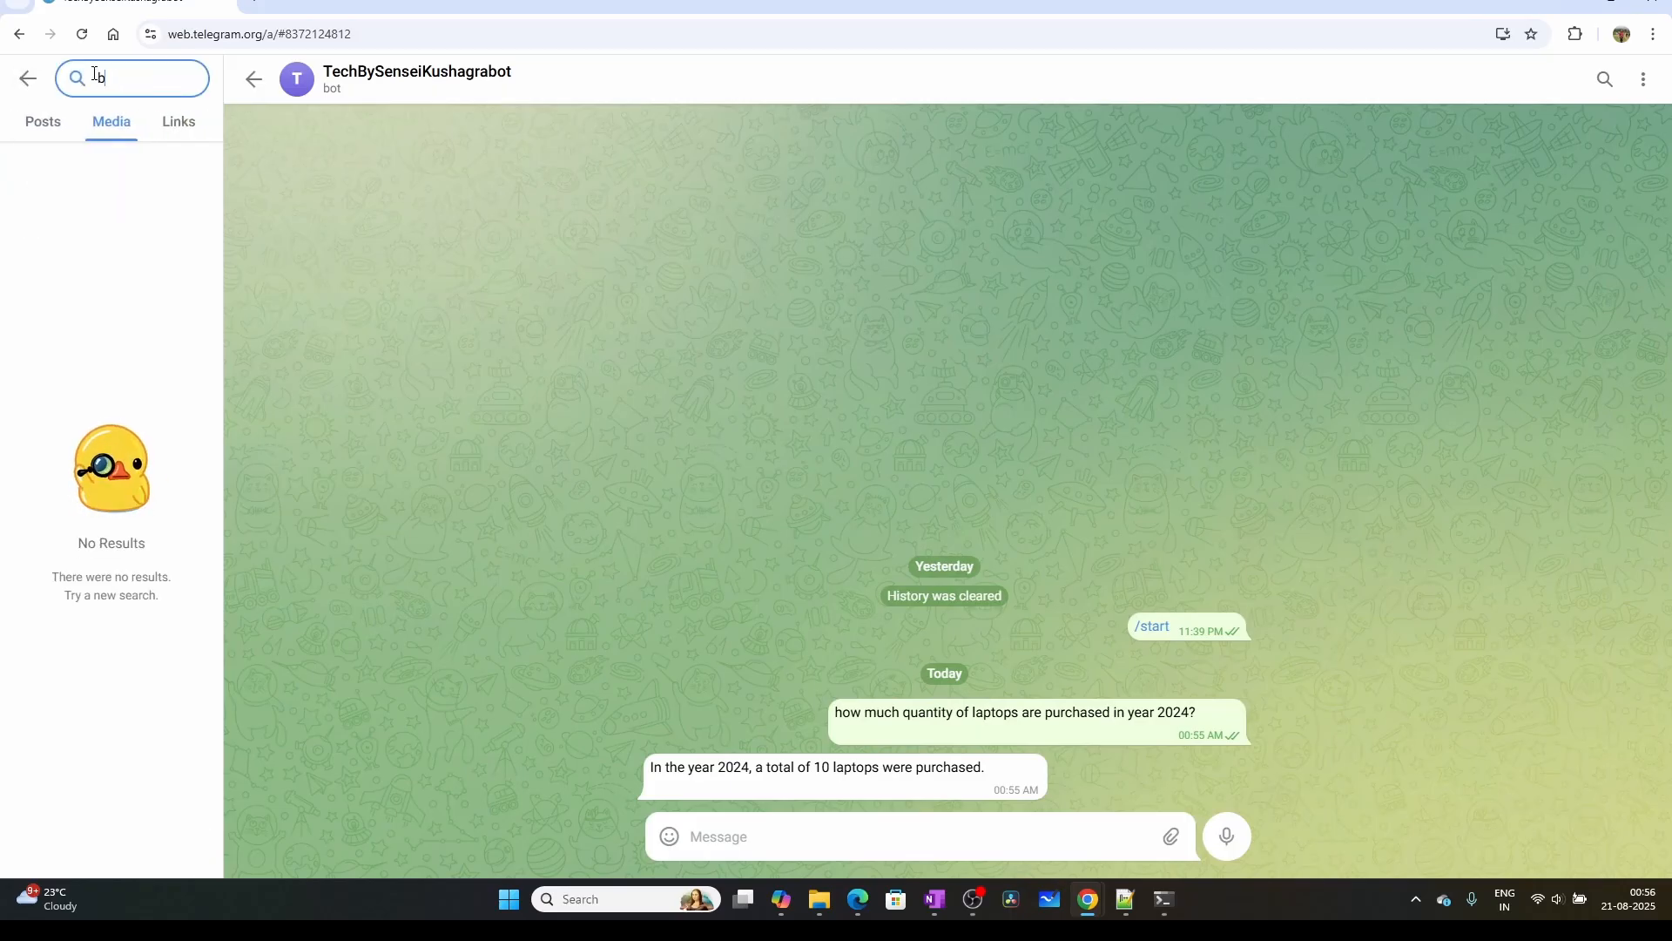
text(otfather)
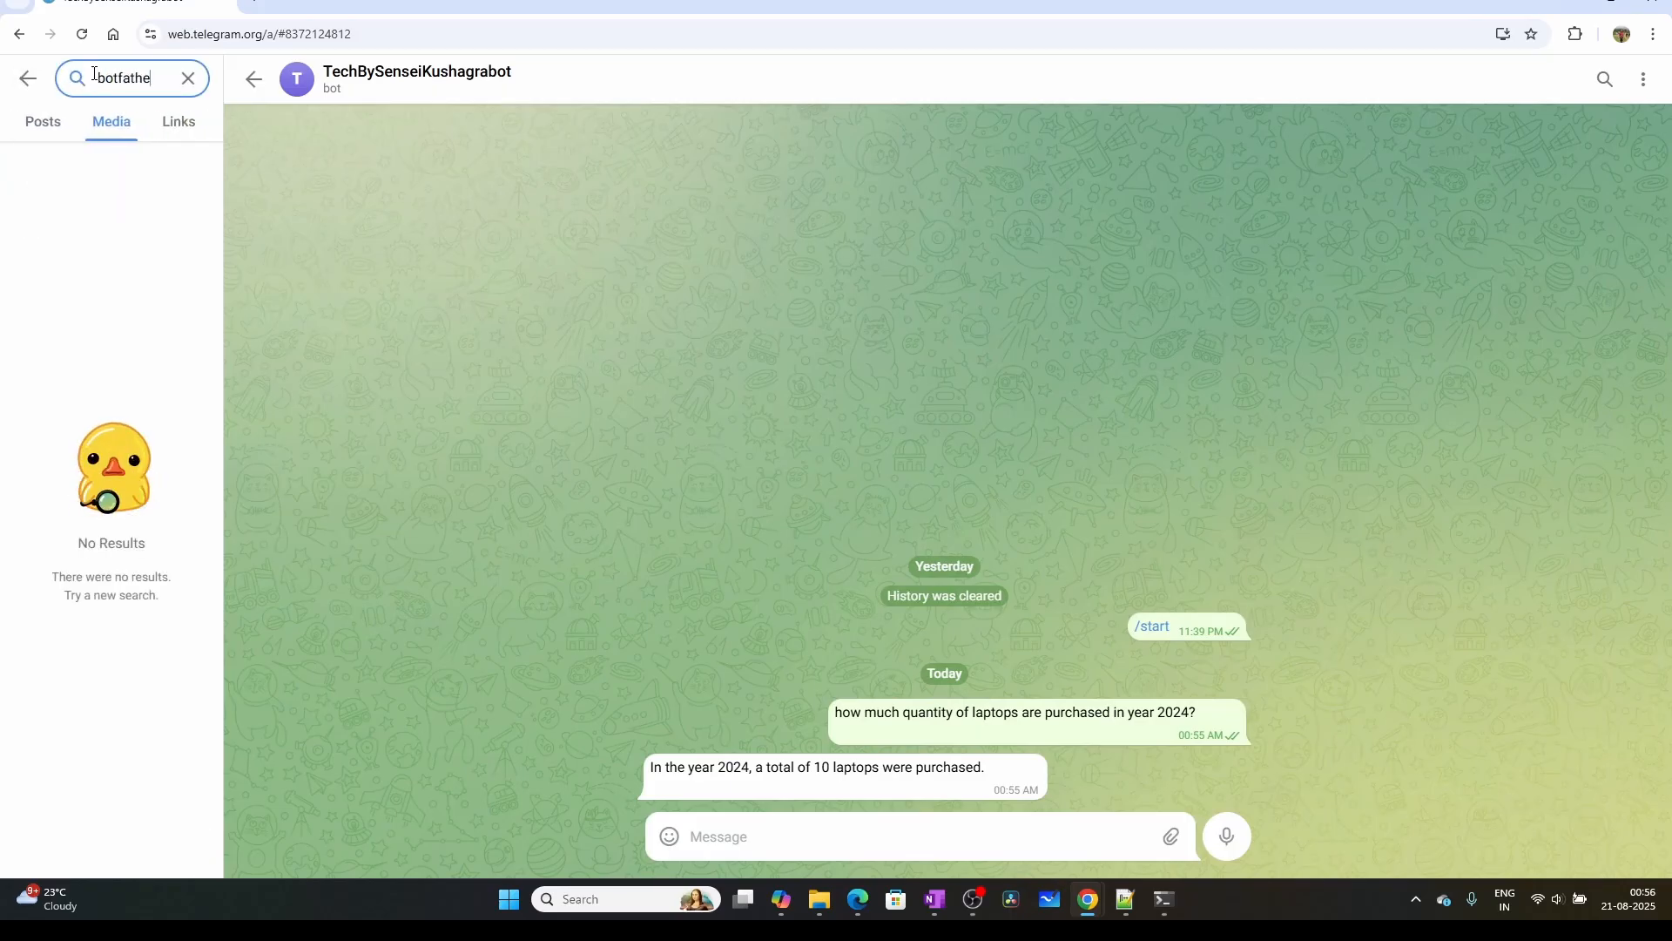
click(52, 126)
click(50, 126)
click(52, 127)
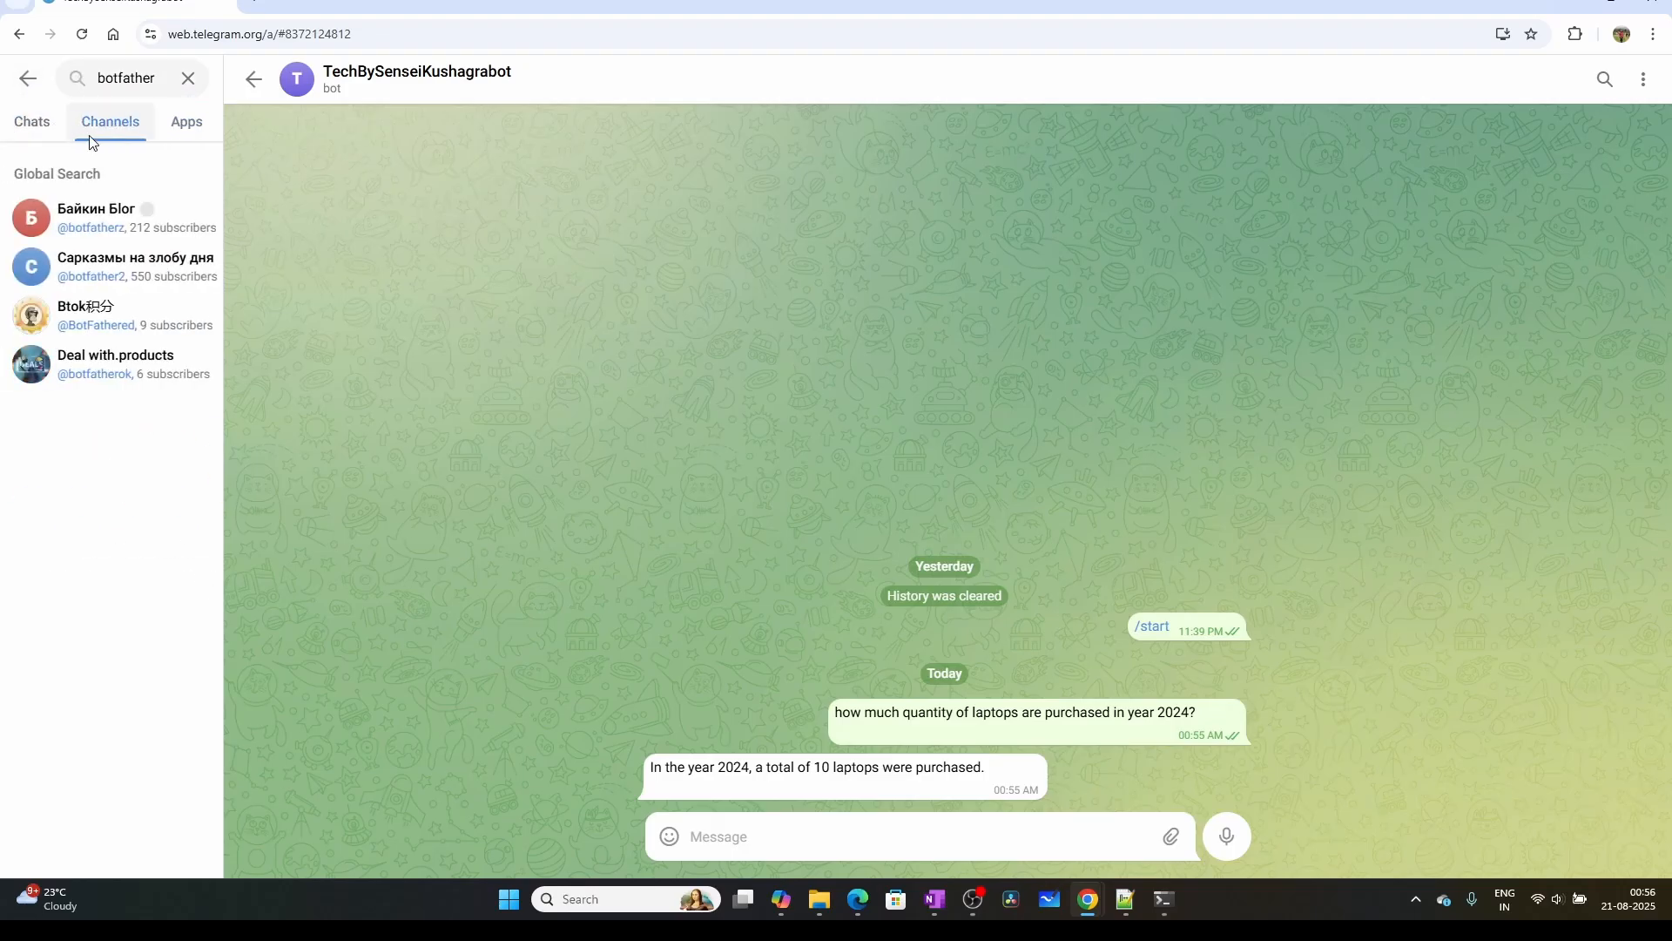
click(35, 124)
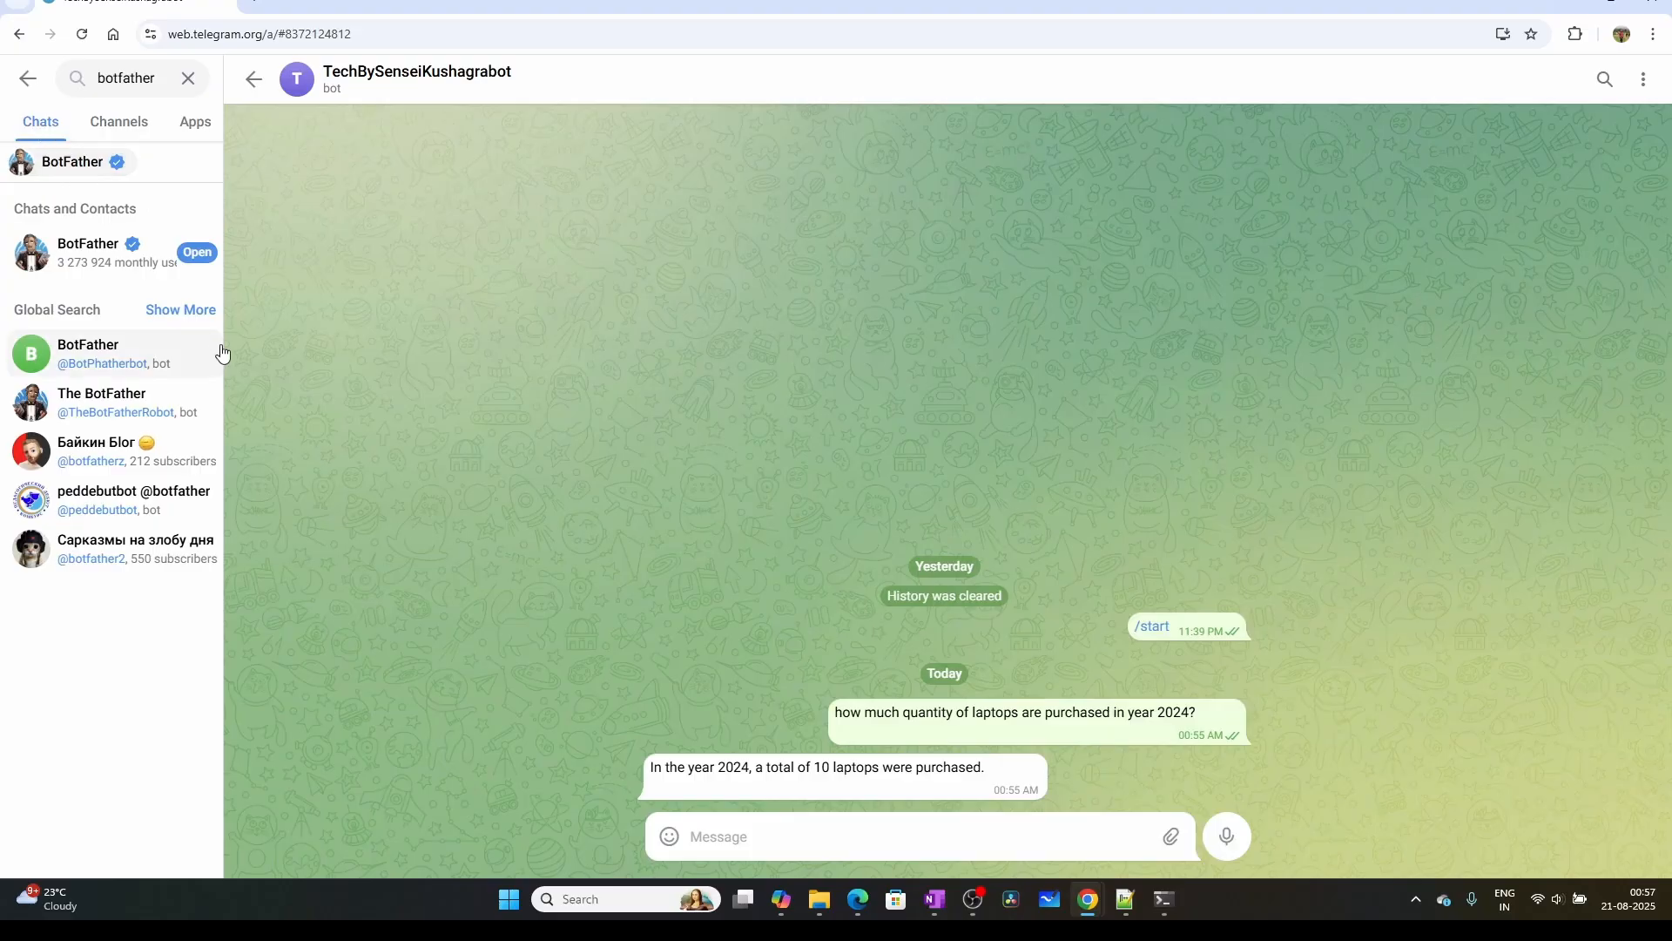
Widen the search results list and open the chat with the verified BotFather
drag(223, 348, 364, 350)
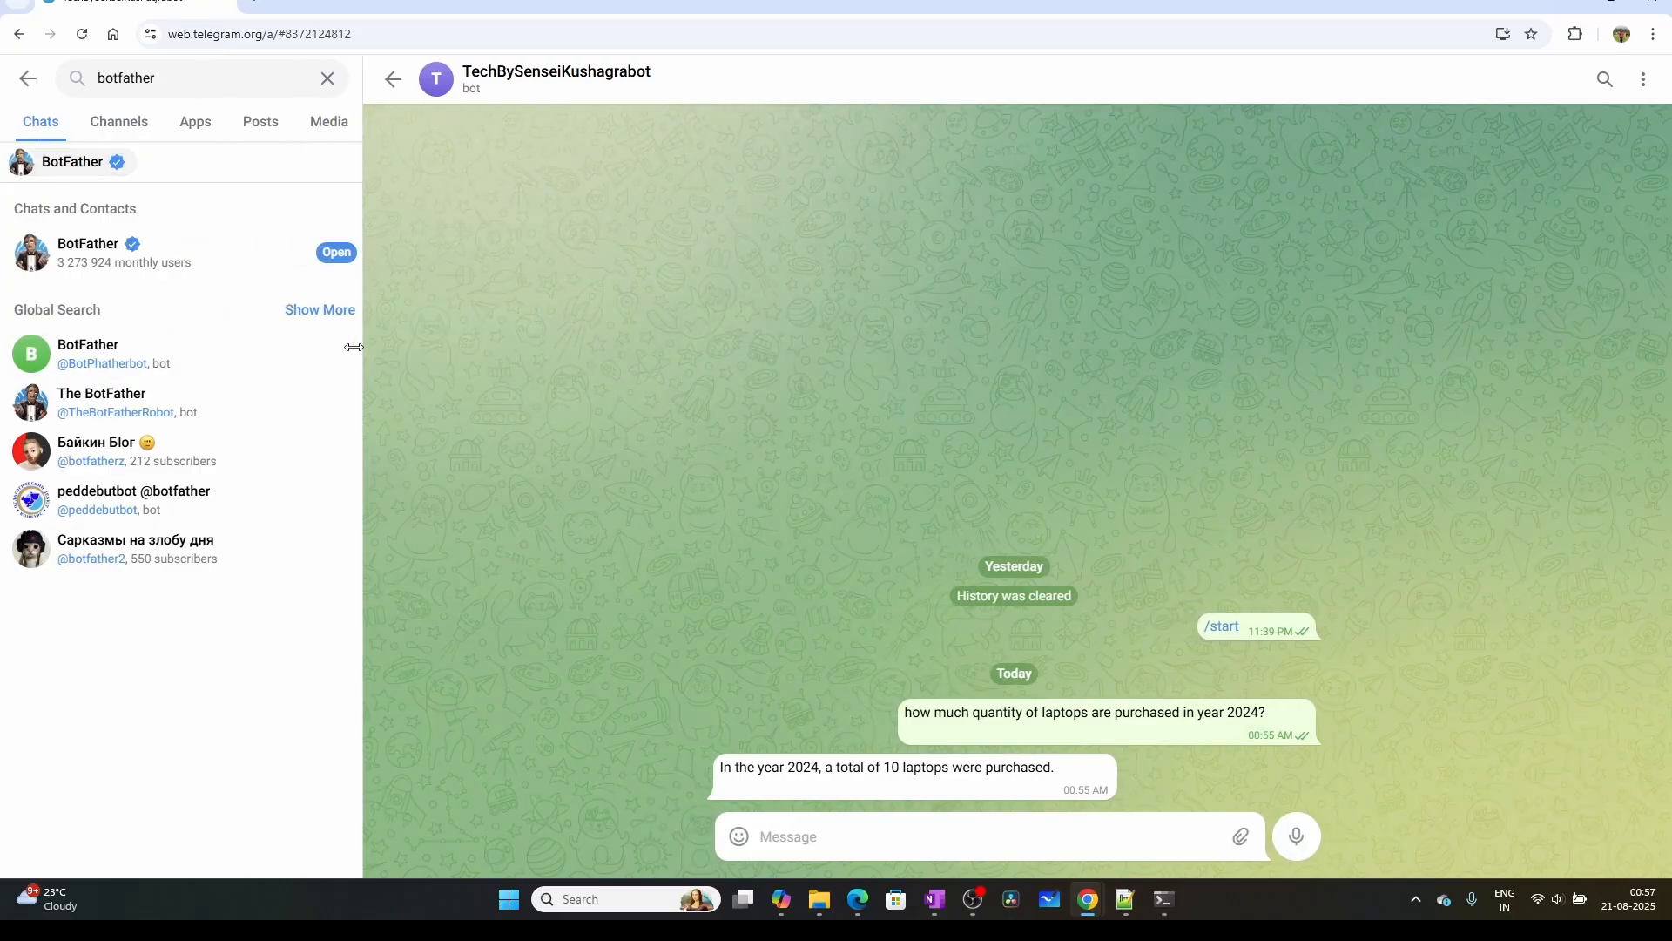
click(60, 160)
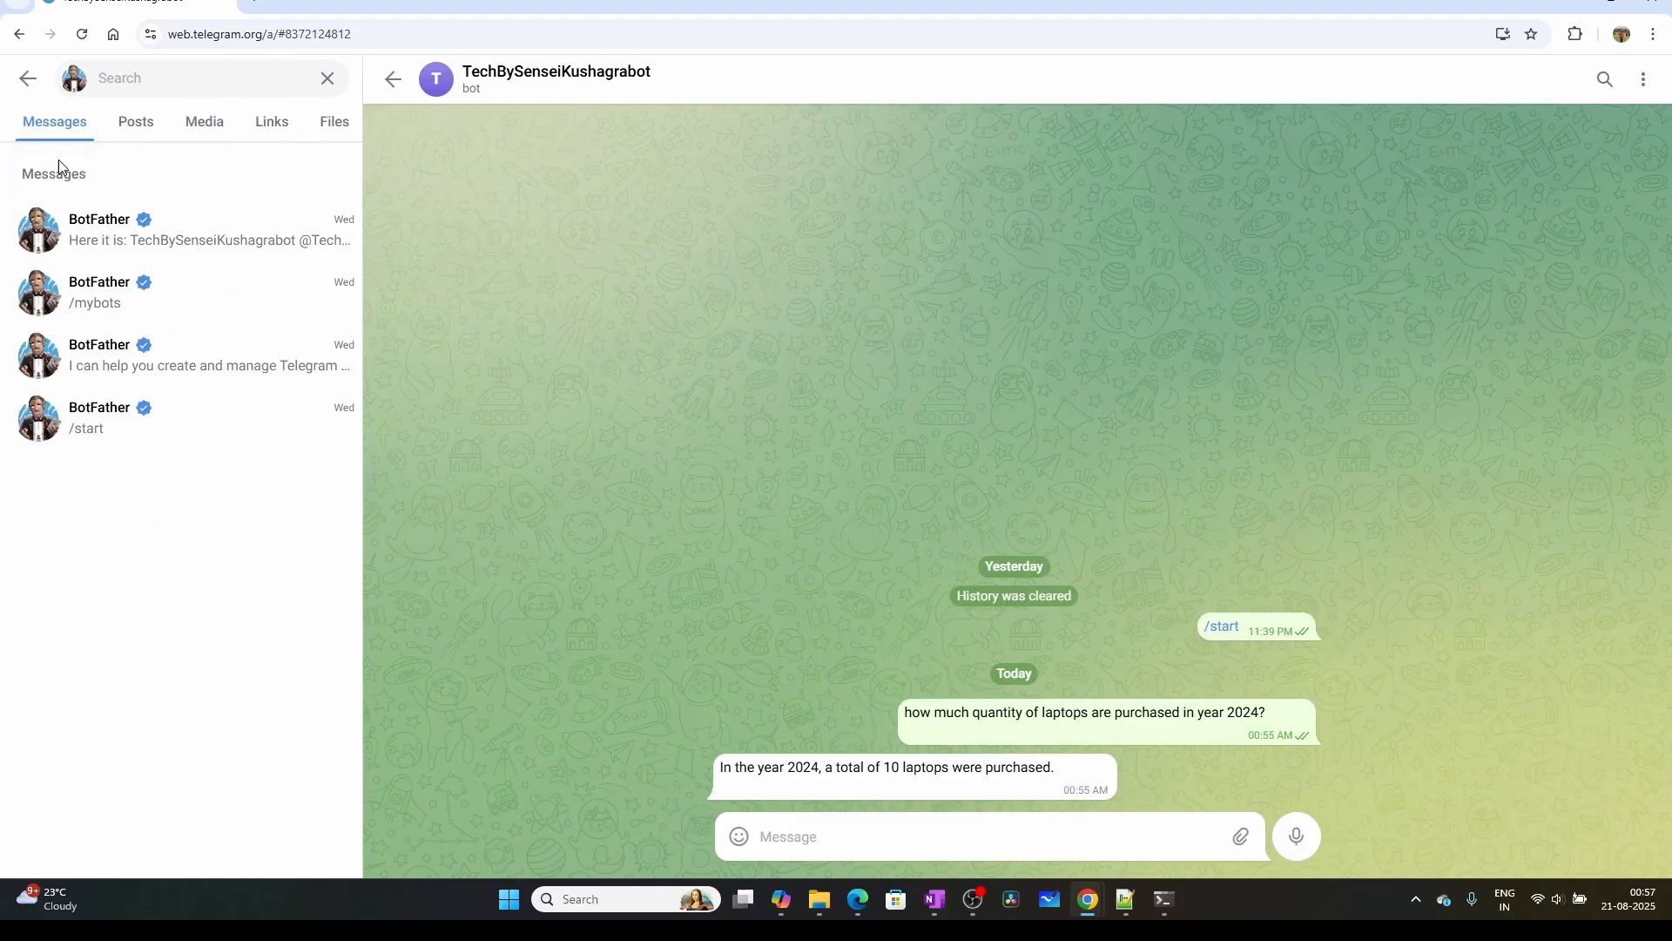
click(142, 223)
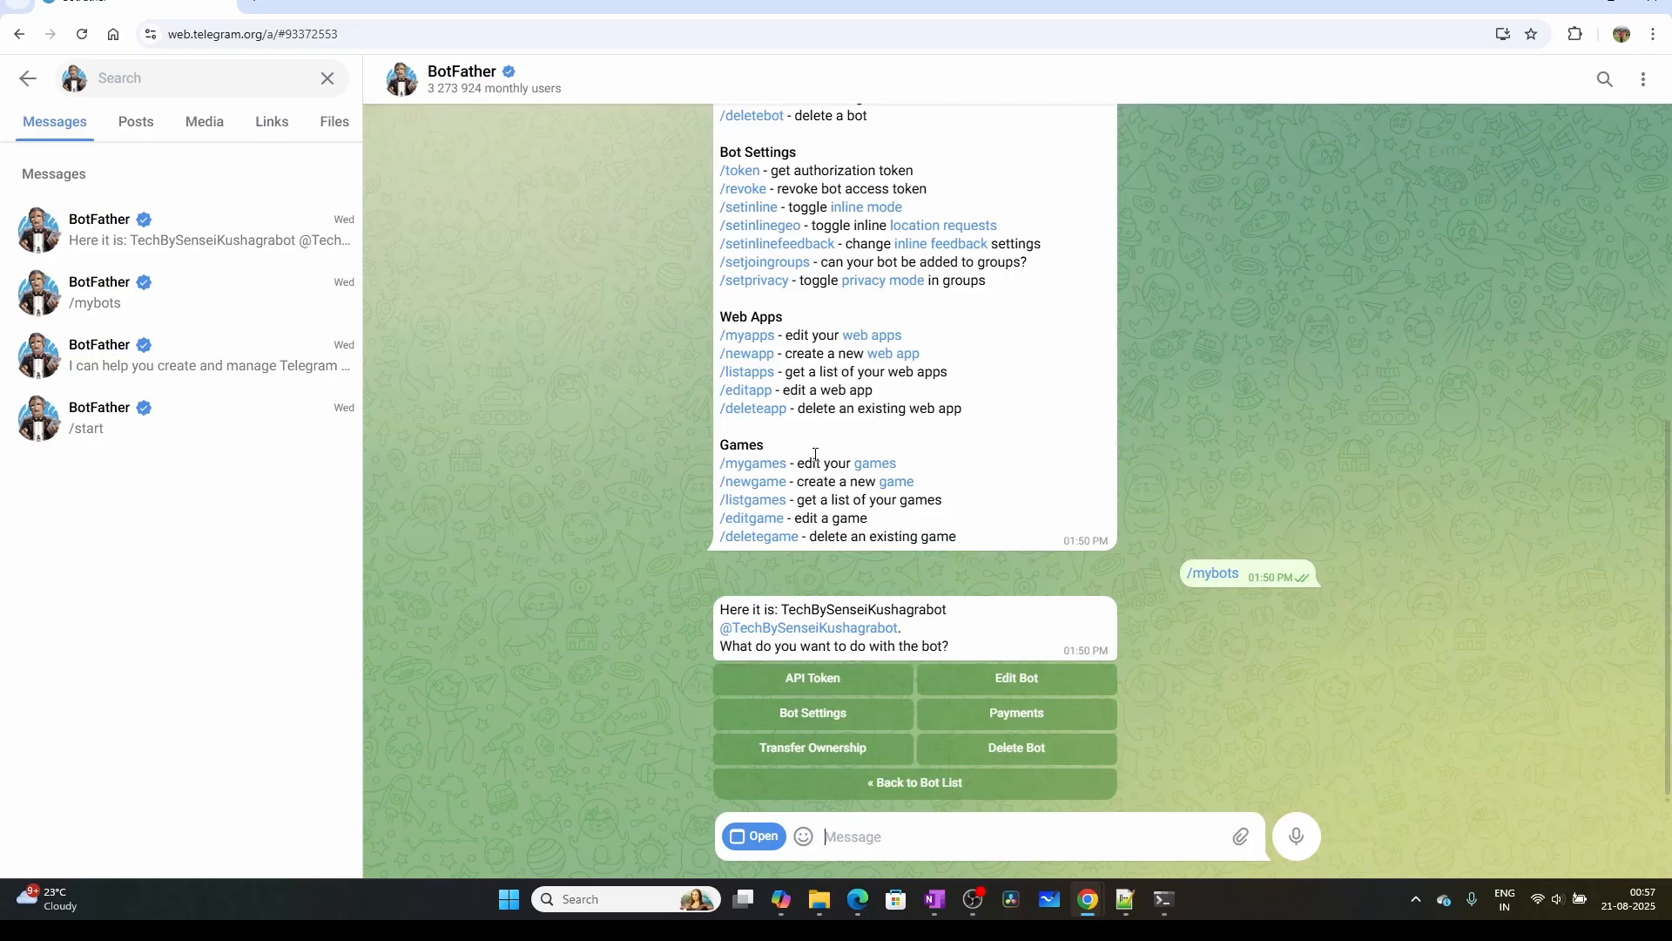
Review BotFather's list of commands and send /newbot to create a new bot
scroll(802, 459, up, 4)
scroll(782, 248, up, 2)
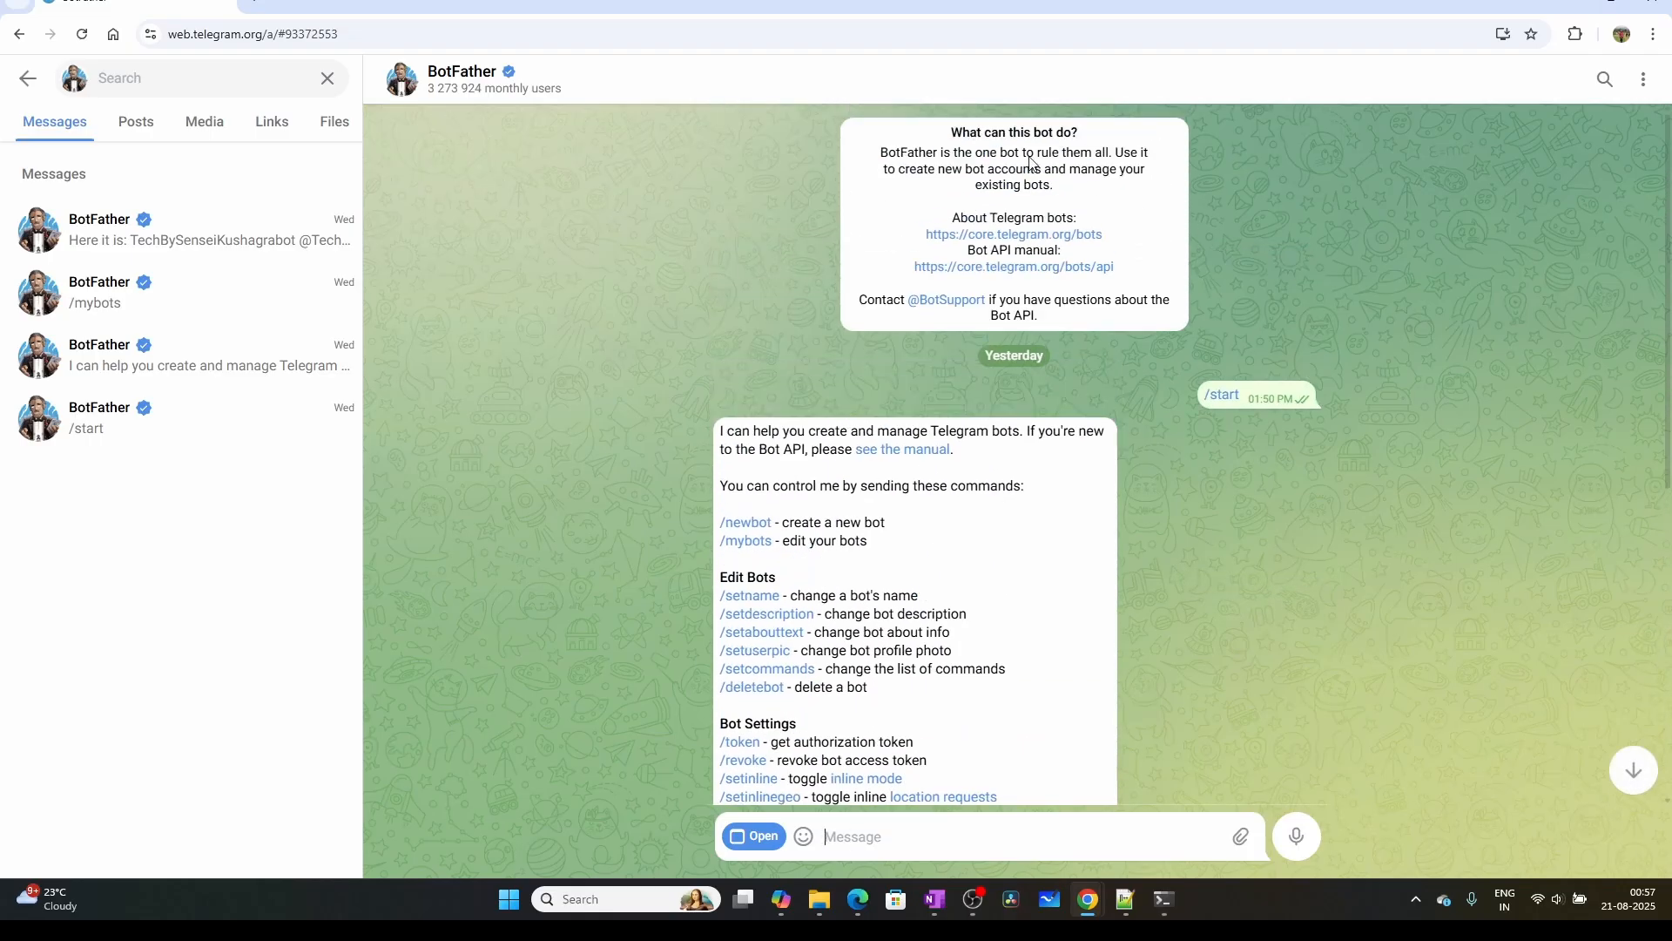
scroll(1032, 235, down, 2)
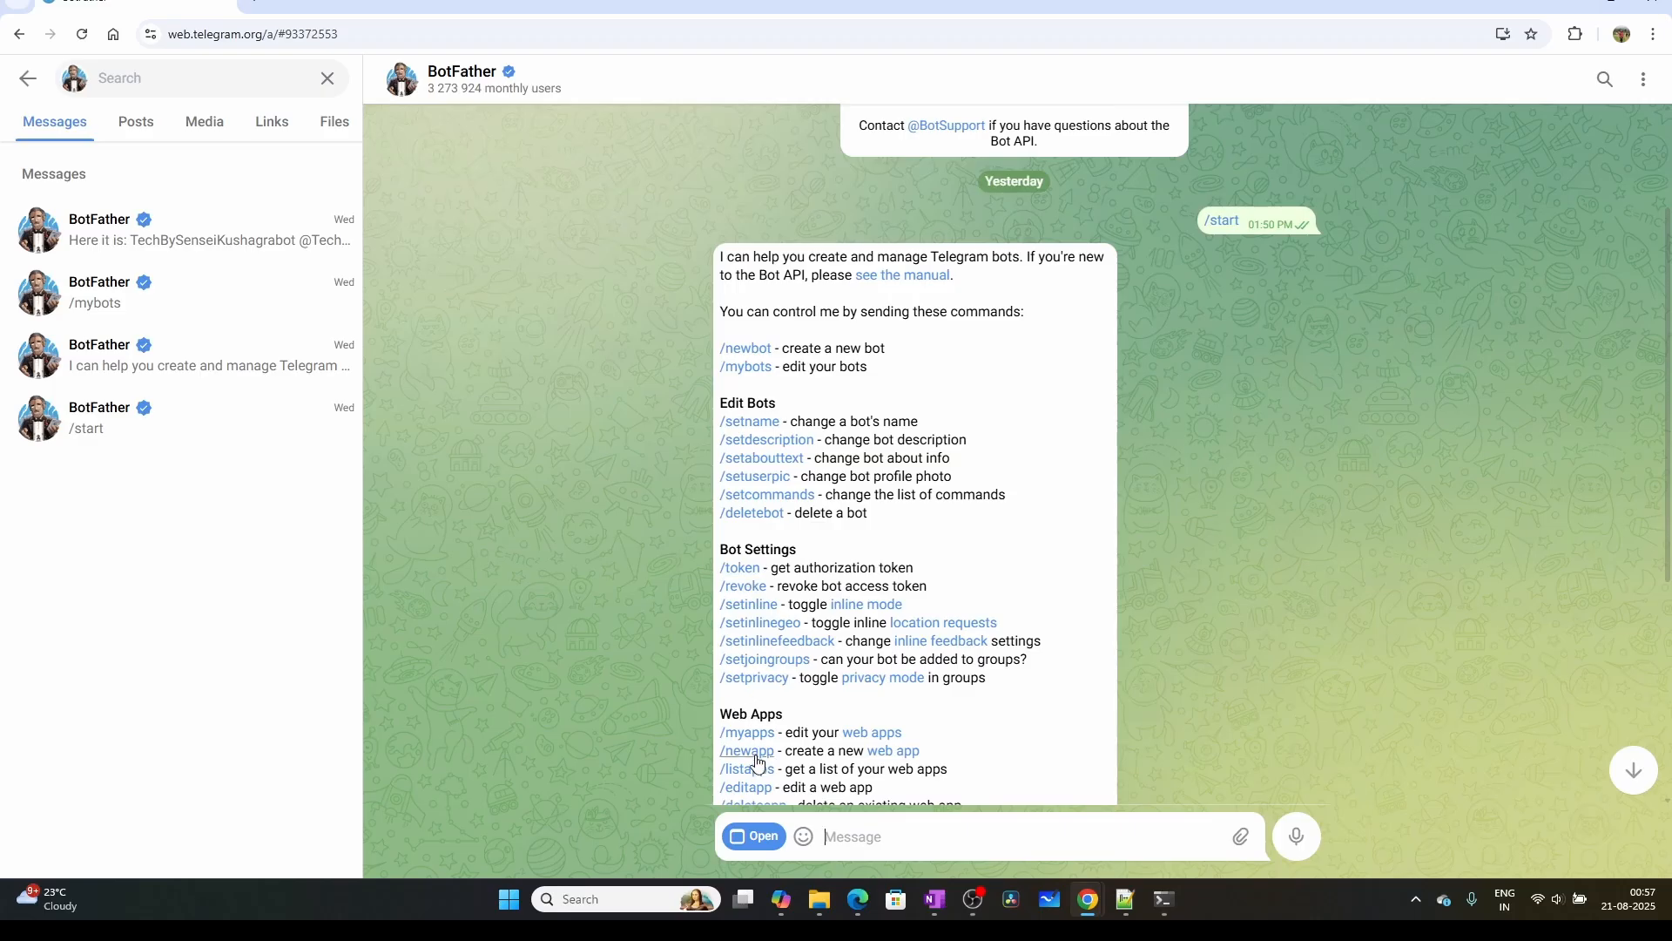
scroll(749, 535, up, 2)
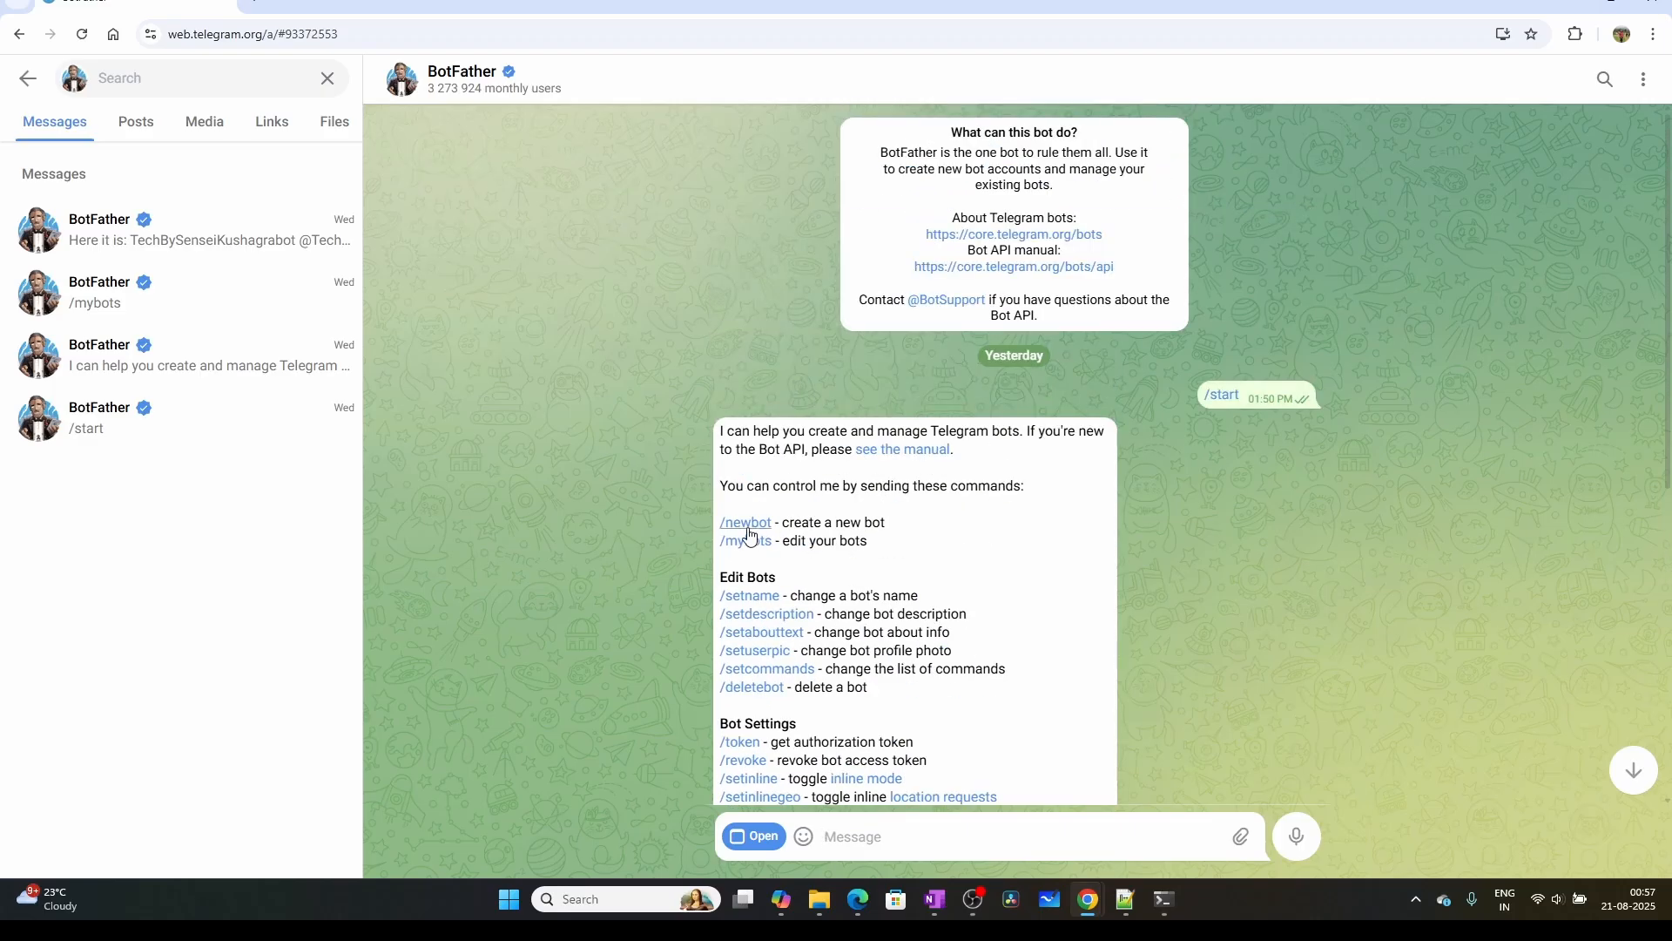
click(746, 526)
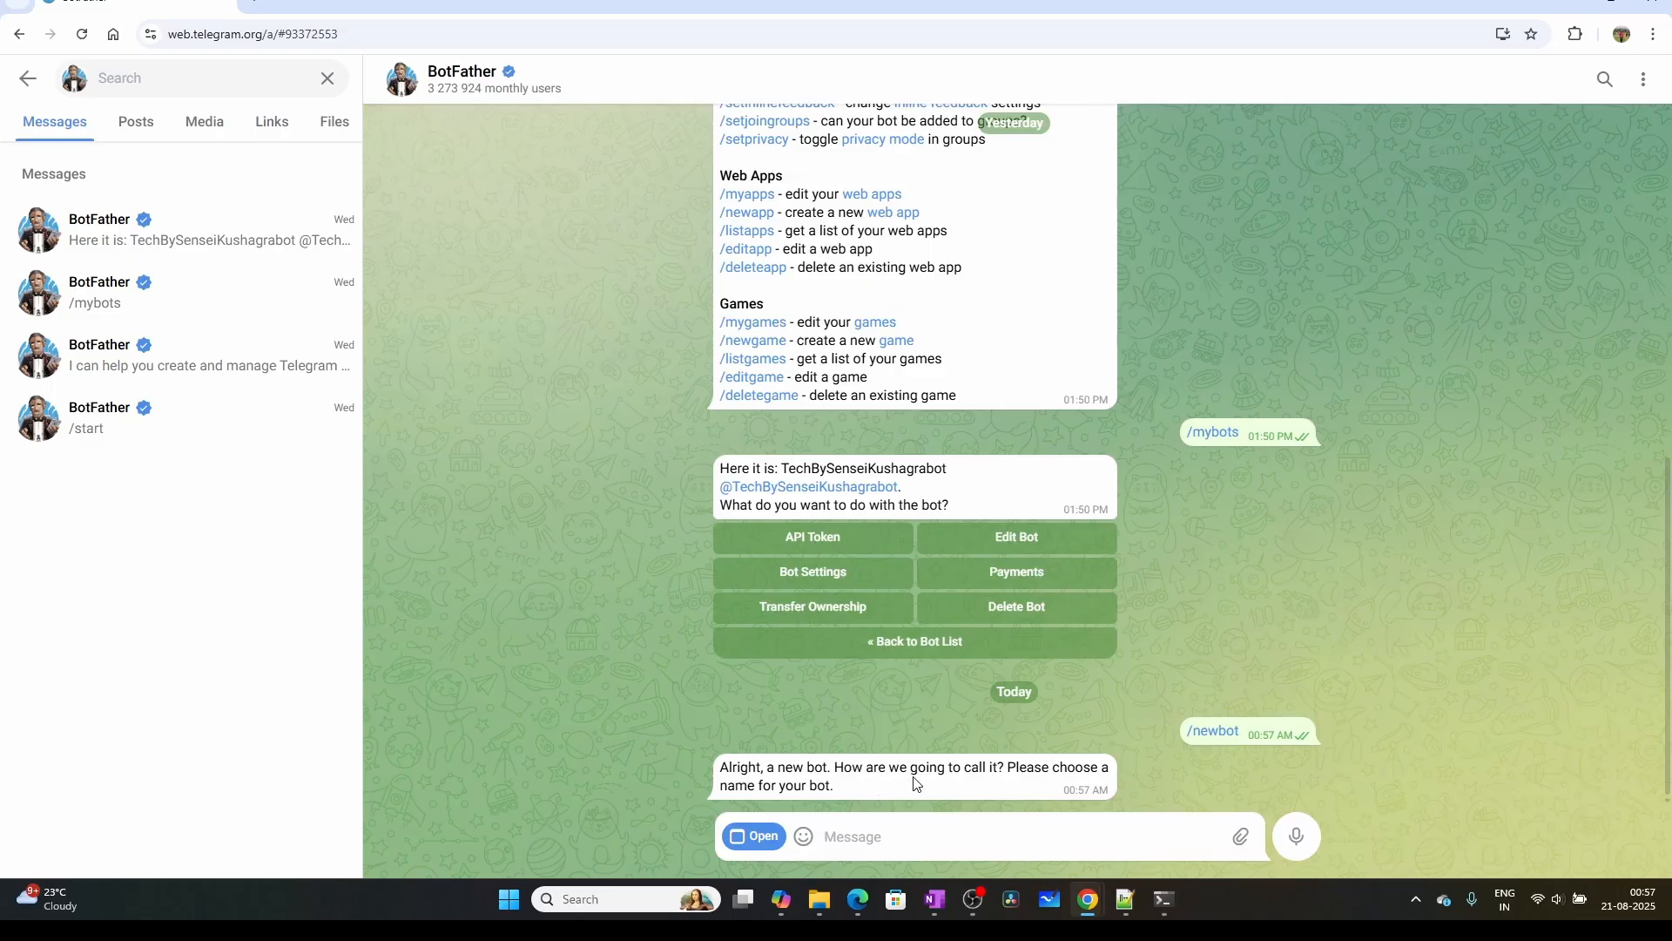
Give BotFather the name Demo001bot for the new bot
click(919, 834)
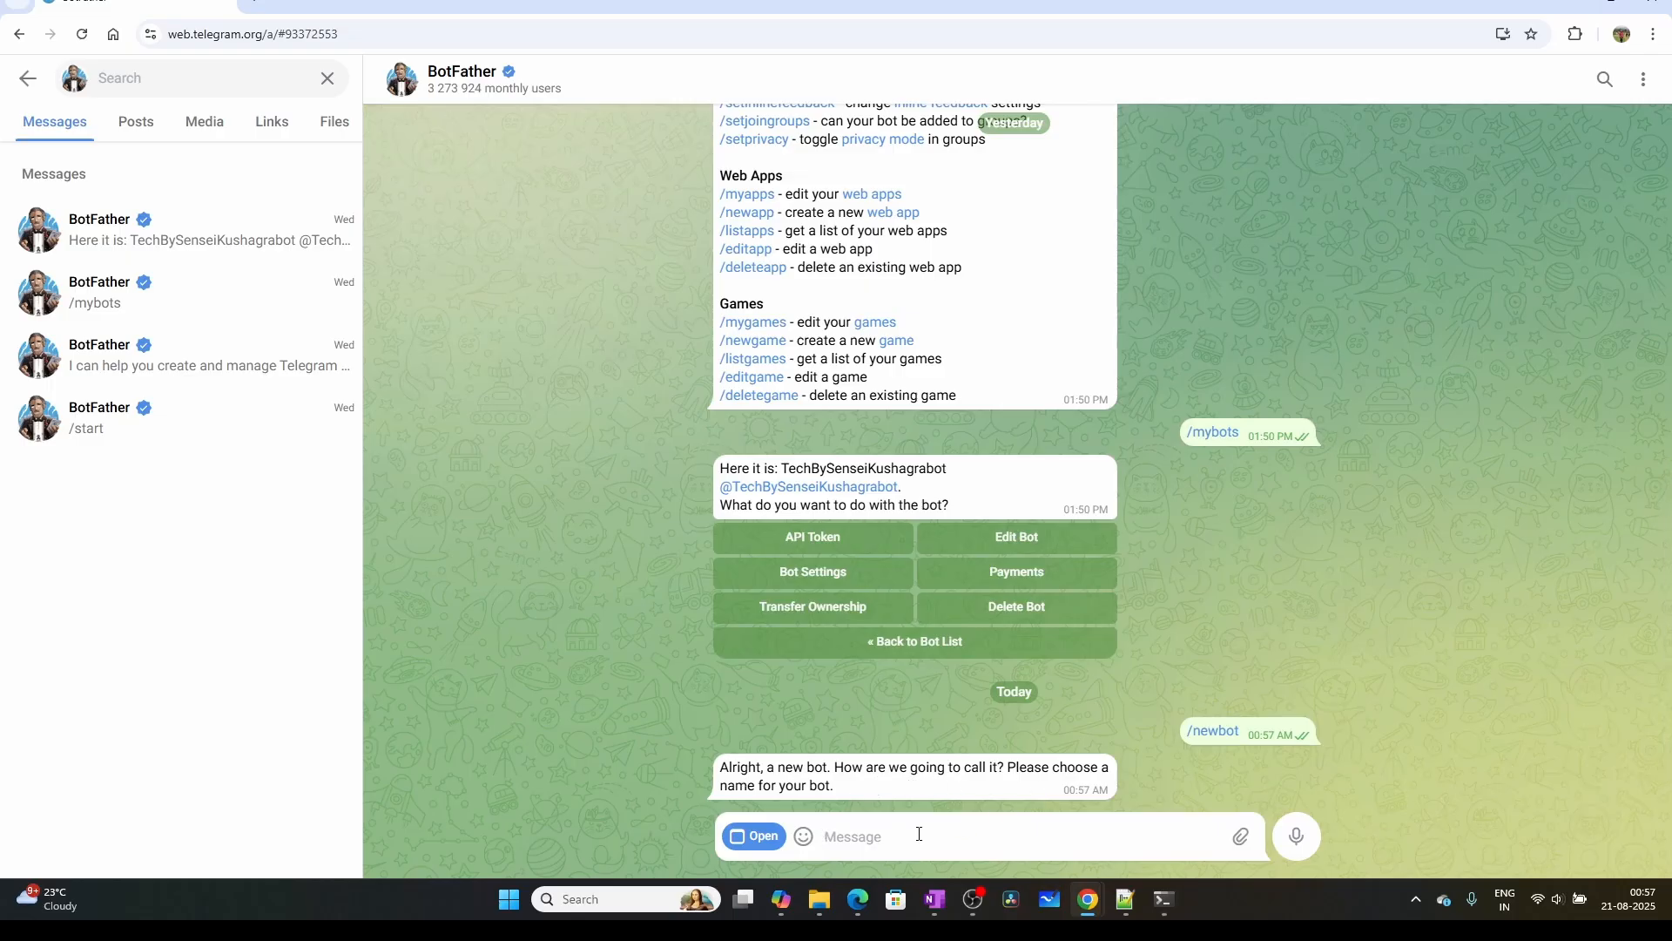
text(Demo001b)
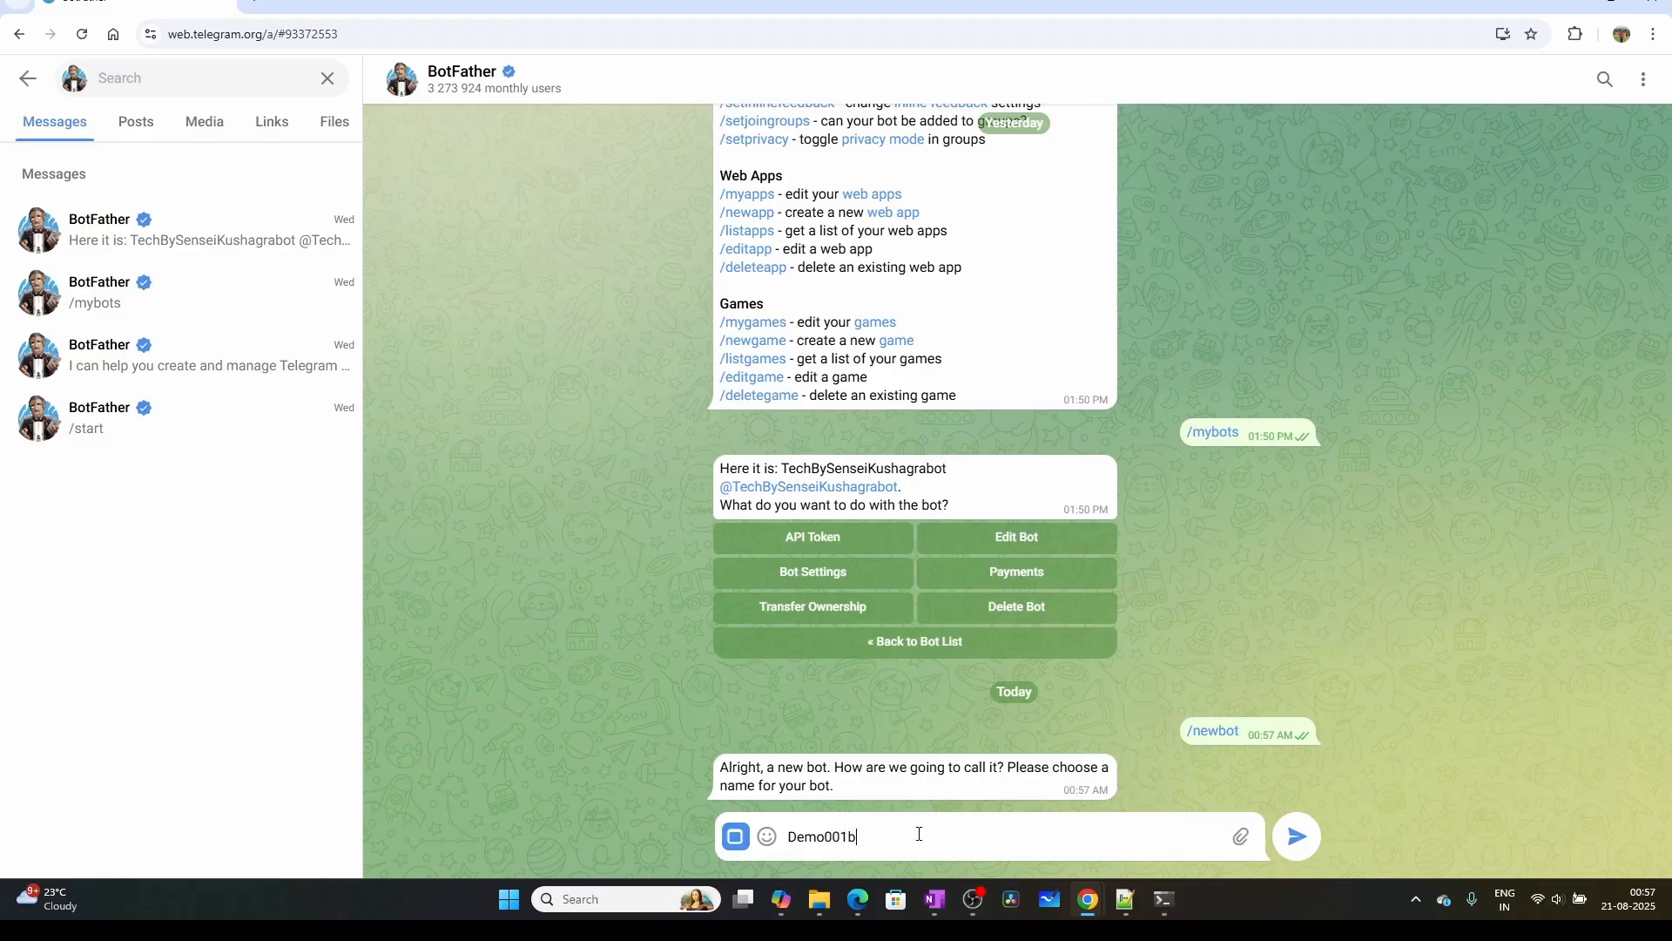
text(ot)
key(Return)
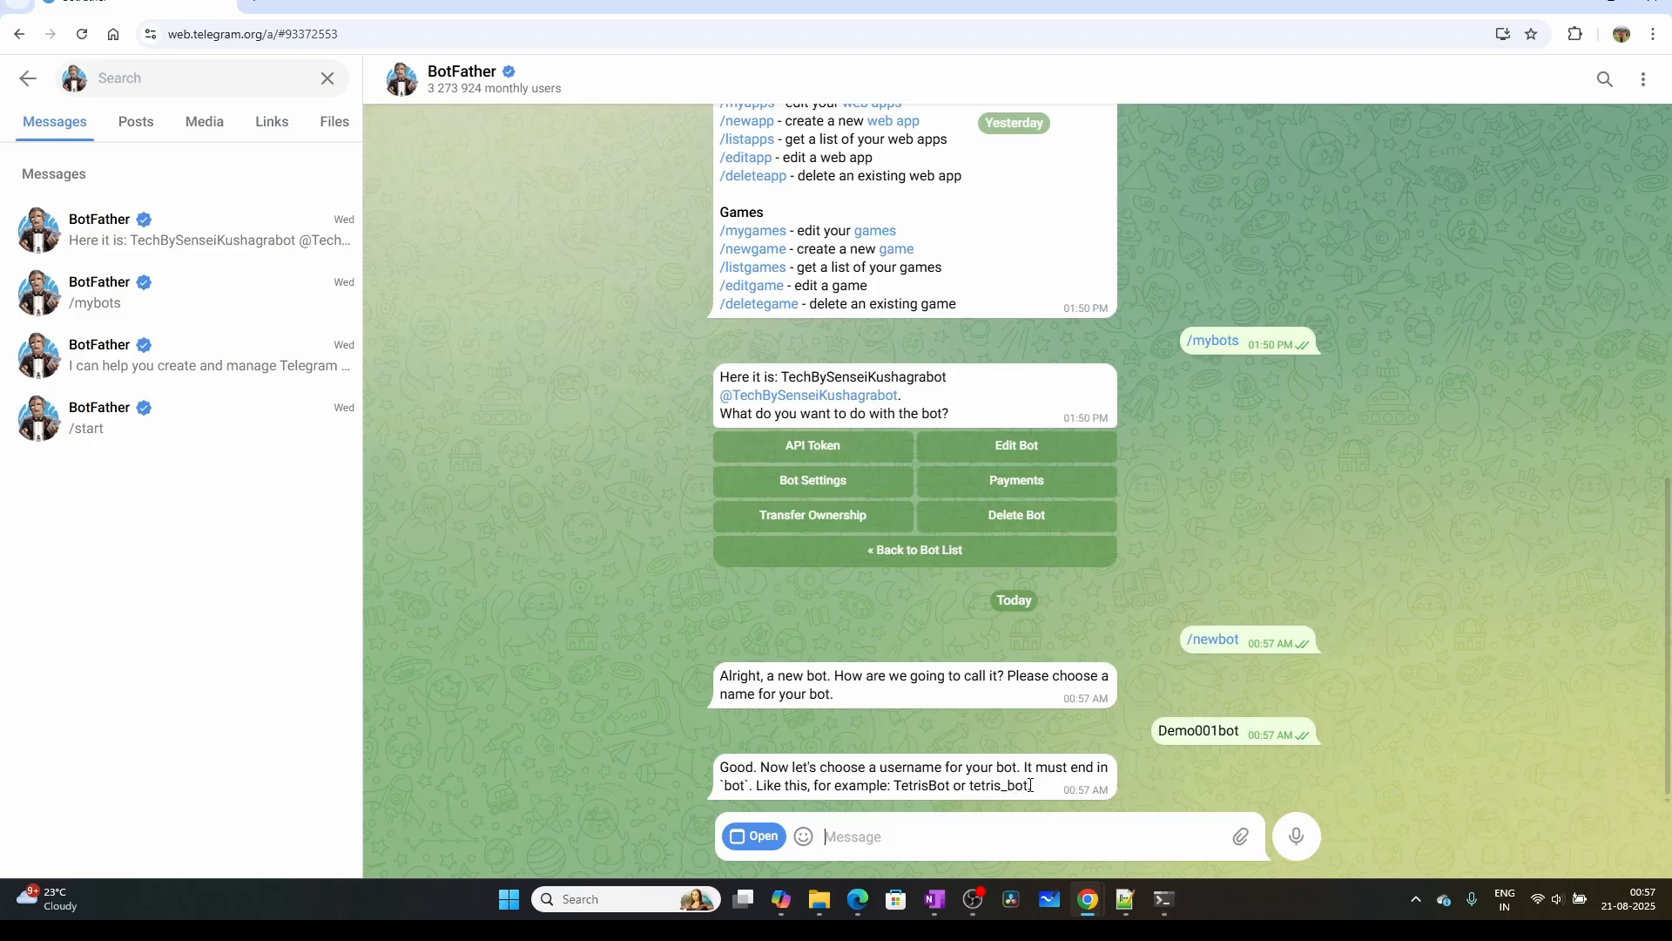
Try to submit the same text, Demo001bot, as the new bot's username
drag(1030, 785, 1001, 785)
drag(1241, 736, 1165, 731)
key(ctrl+c)
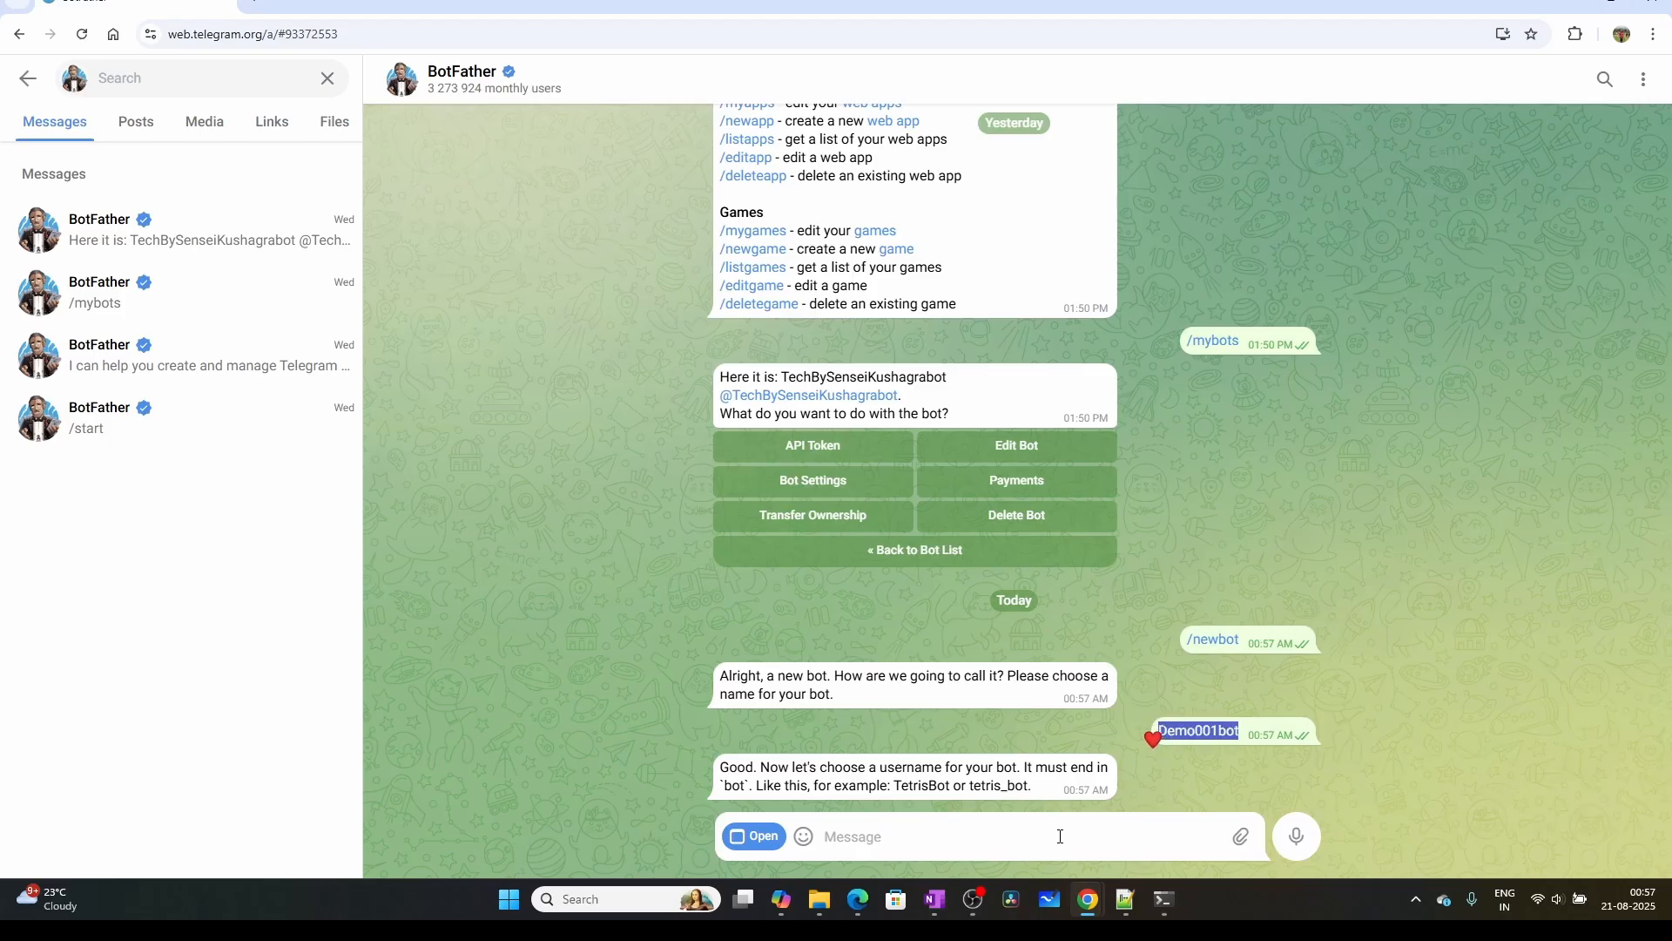
click(1043, 838)
key(ctrl+v)
key(Return)
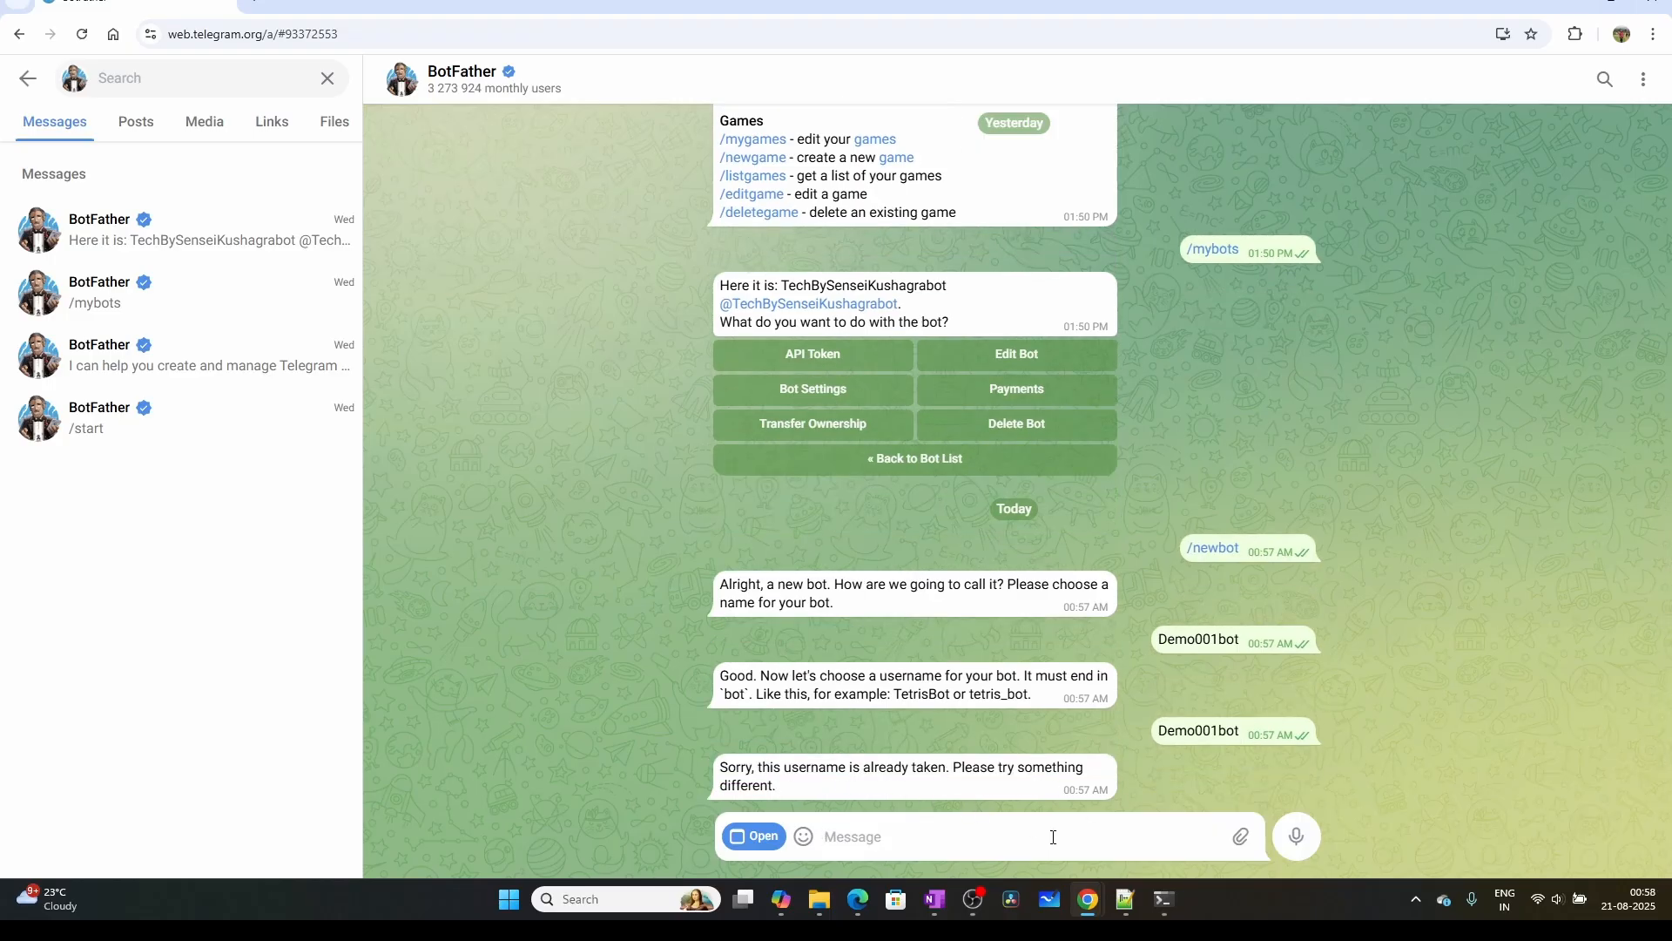
Submit Demo888bot_bot to BotFather as the new bot's username
text(Demo888bot_bot)
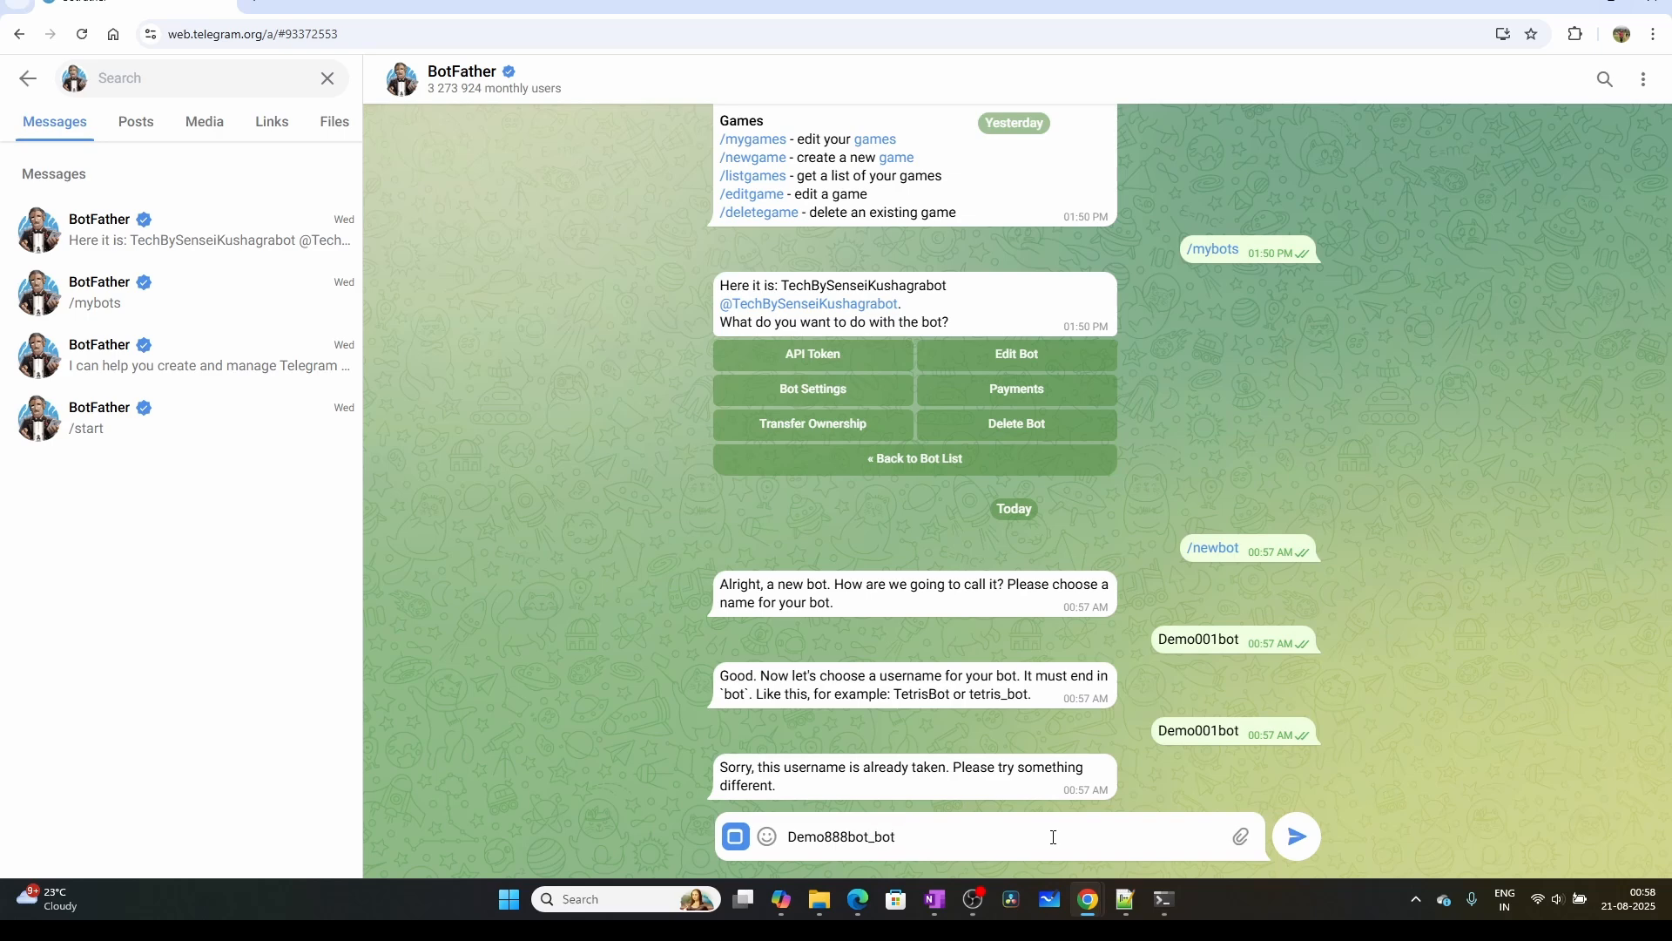
click(1297, 836)
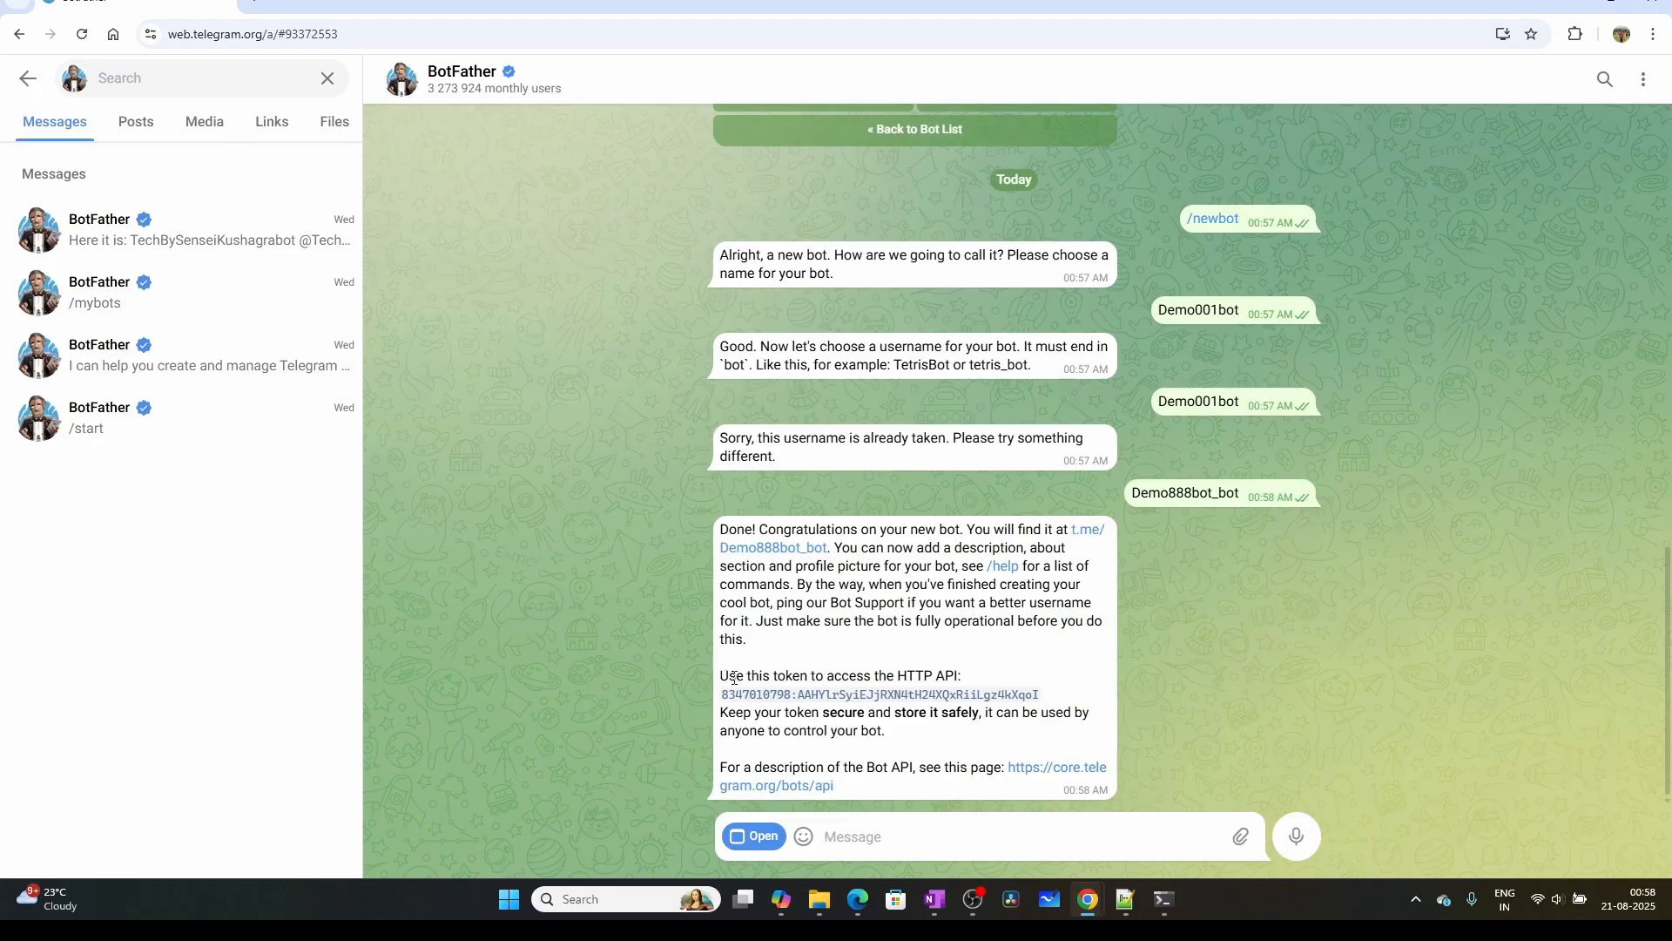
Copy the bot's API token from BotFather into the Access Token of the n8n Telegram account 2 credential and save it
mouse_move(721, 677)
mouse_down()
mouse_move(955, 675)
mouse_move(928, 697)
mouse_move(727, 702)
mouse_up()
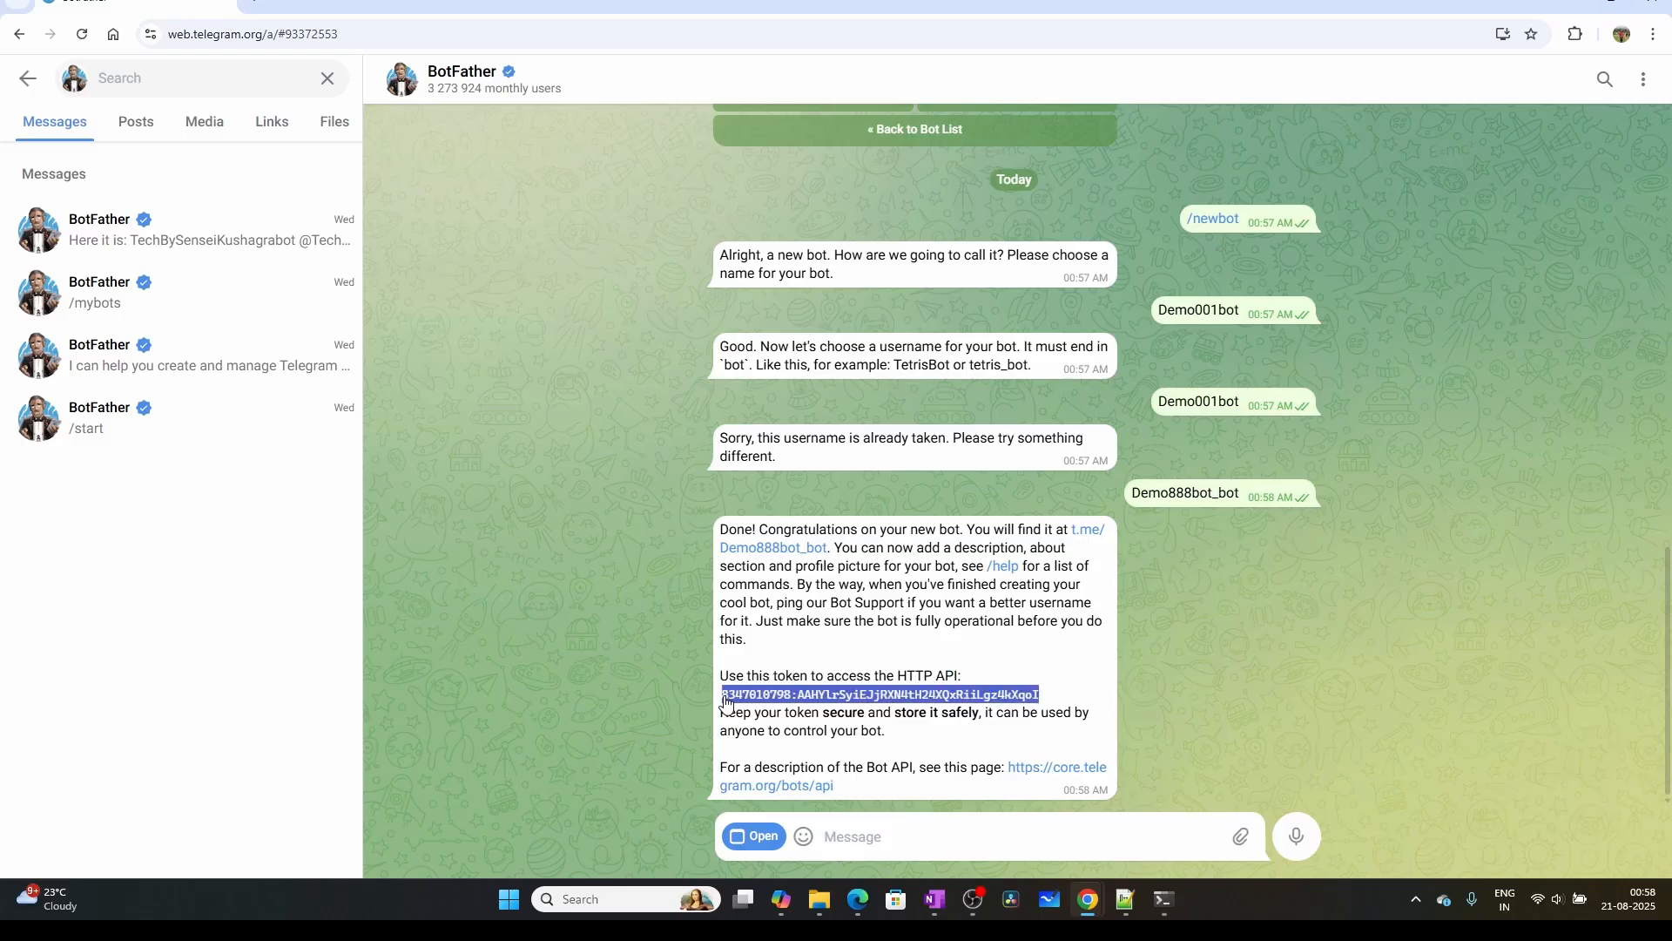
mouse_move(1088, 899)
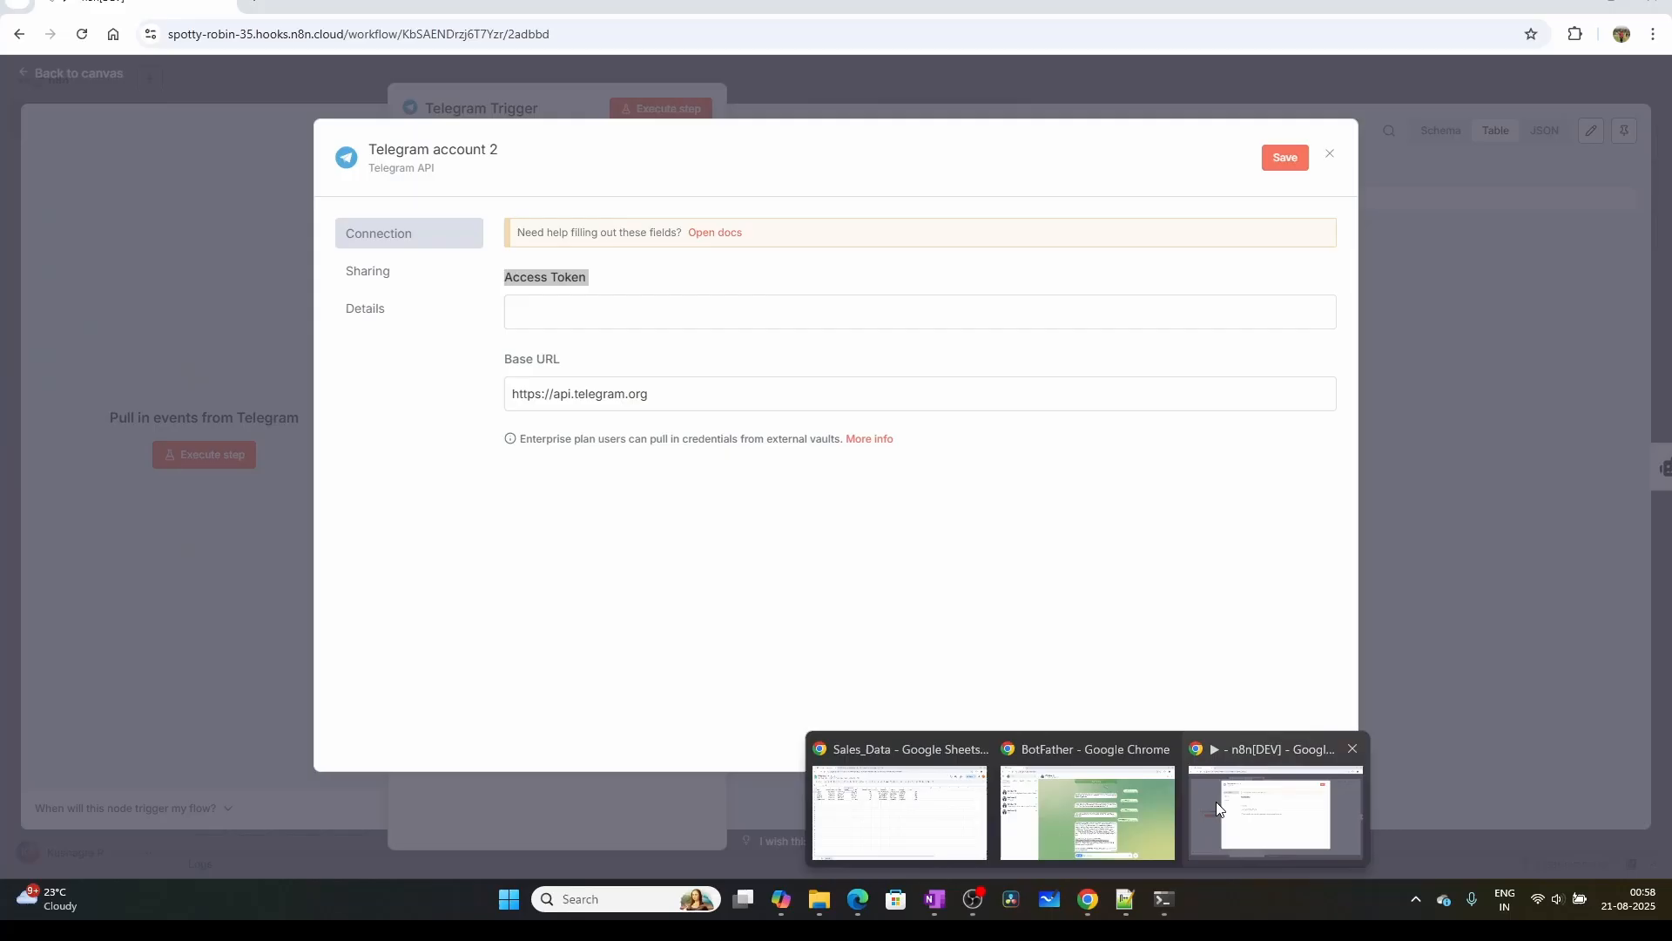
click(1216, 801)
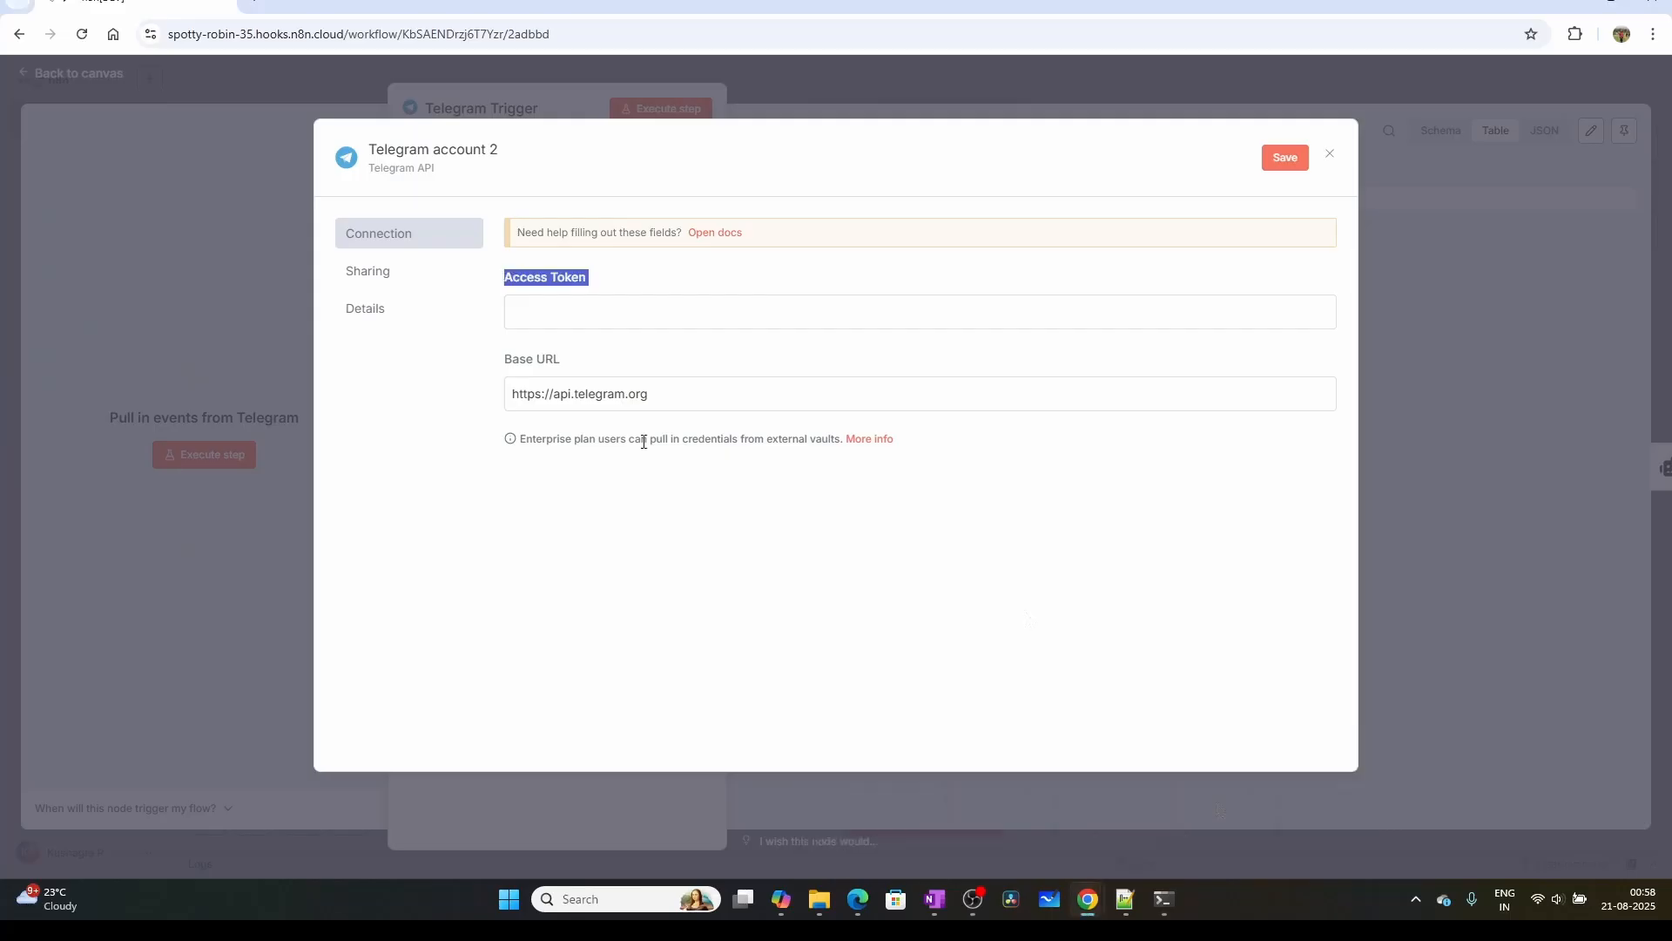
click(536, 307)
key(ctrl+v)
click(1285, 157)
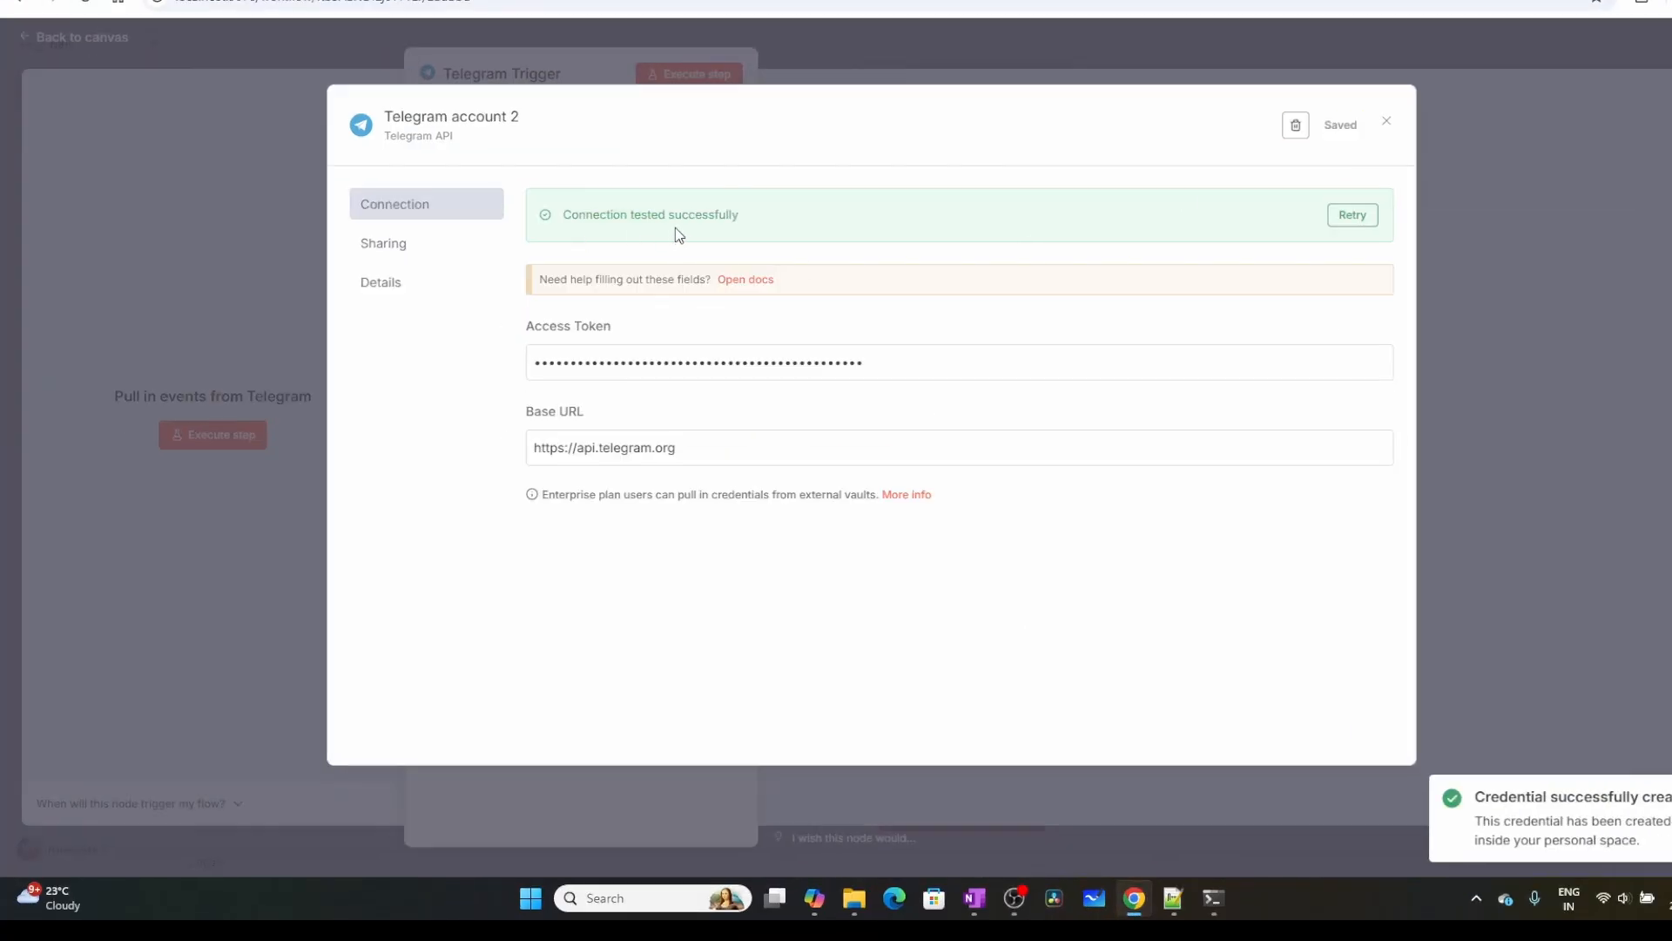
click(1388, 122)
click(459, 51)
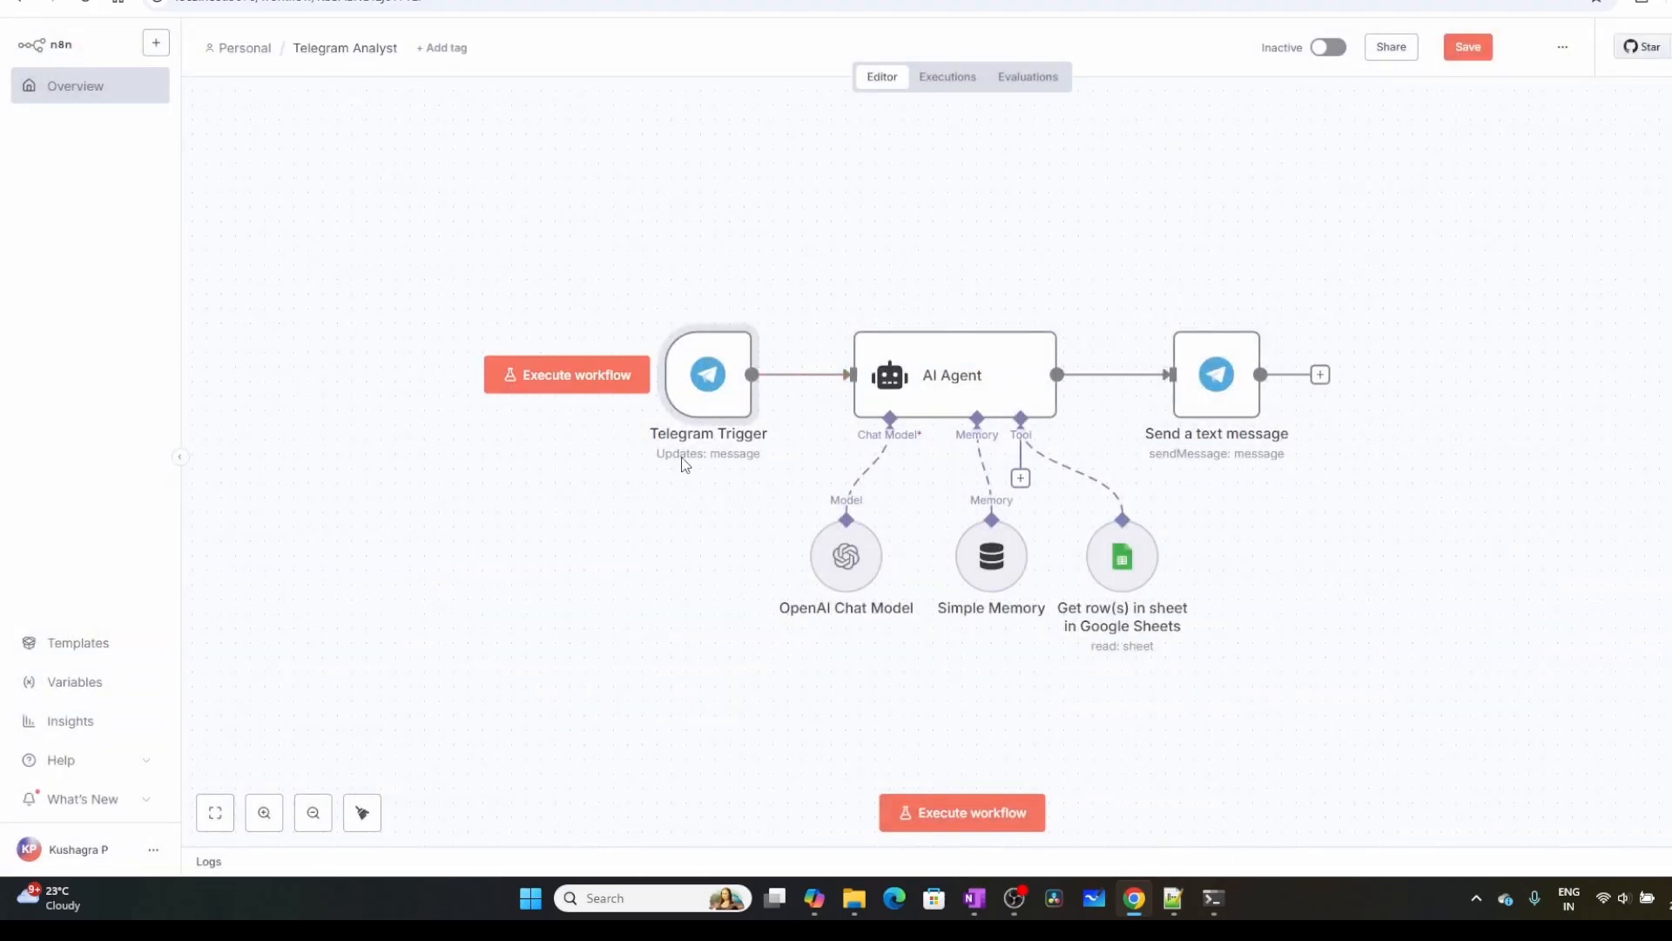
Browse the Telegram Trigger's list of trigger events and reselect Message as the update it triggers on
double_click(714, 396)
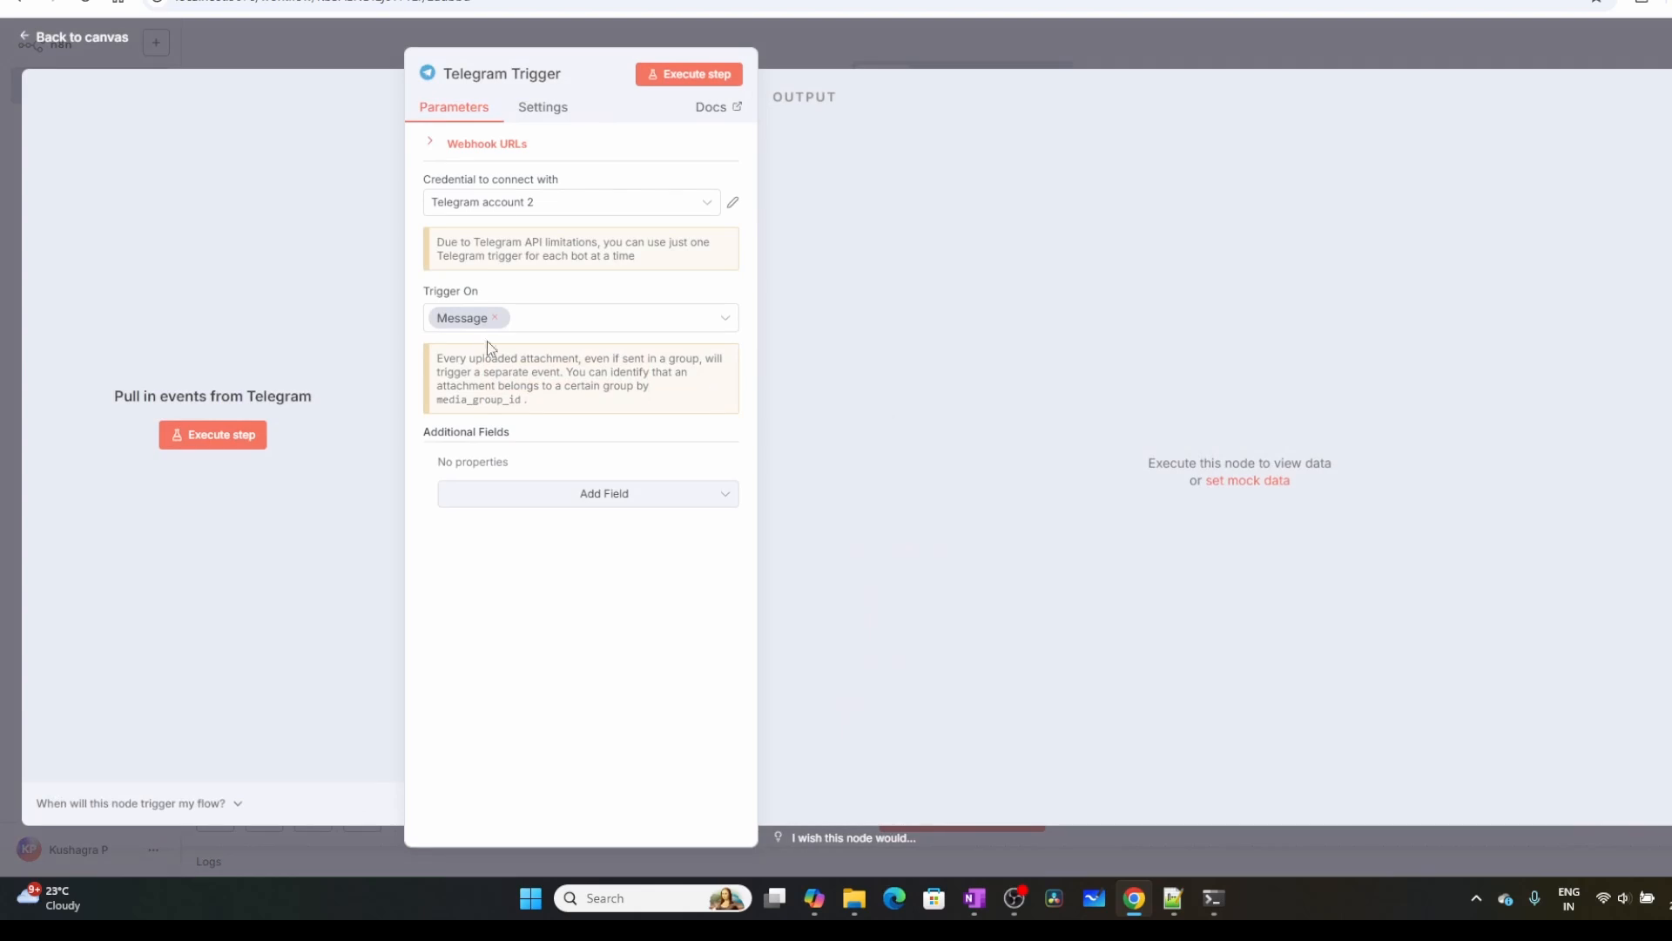
click(723, 324)
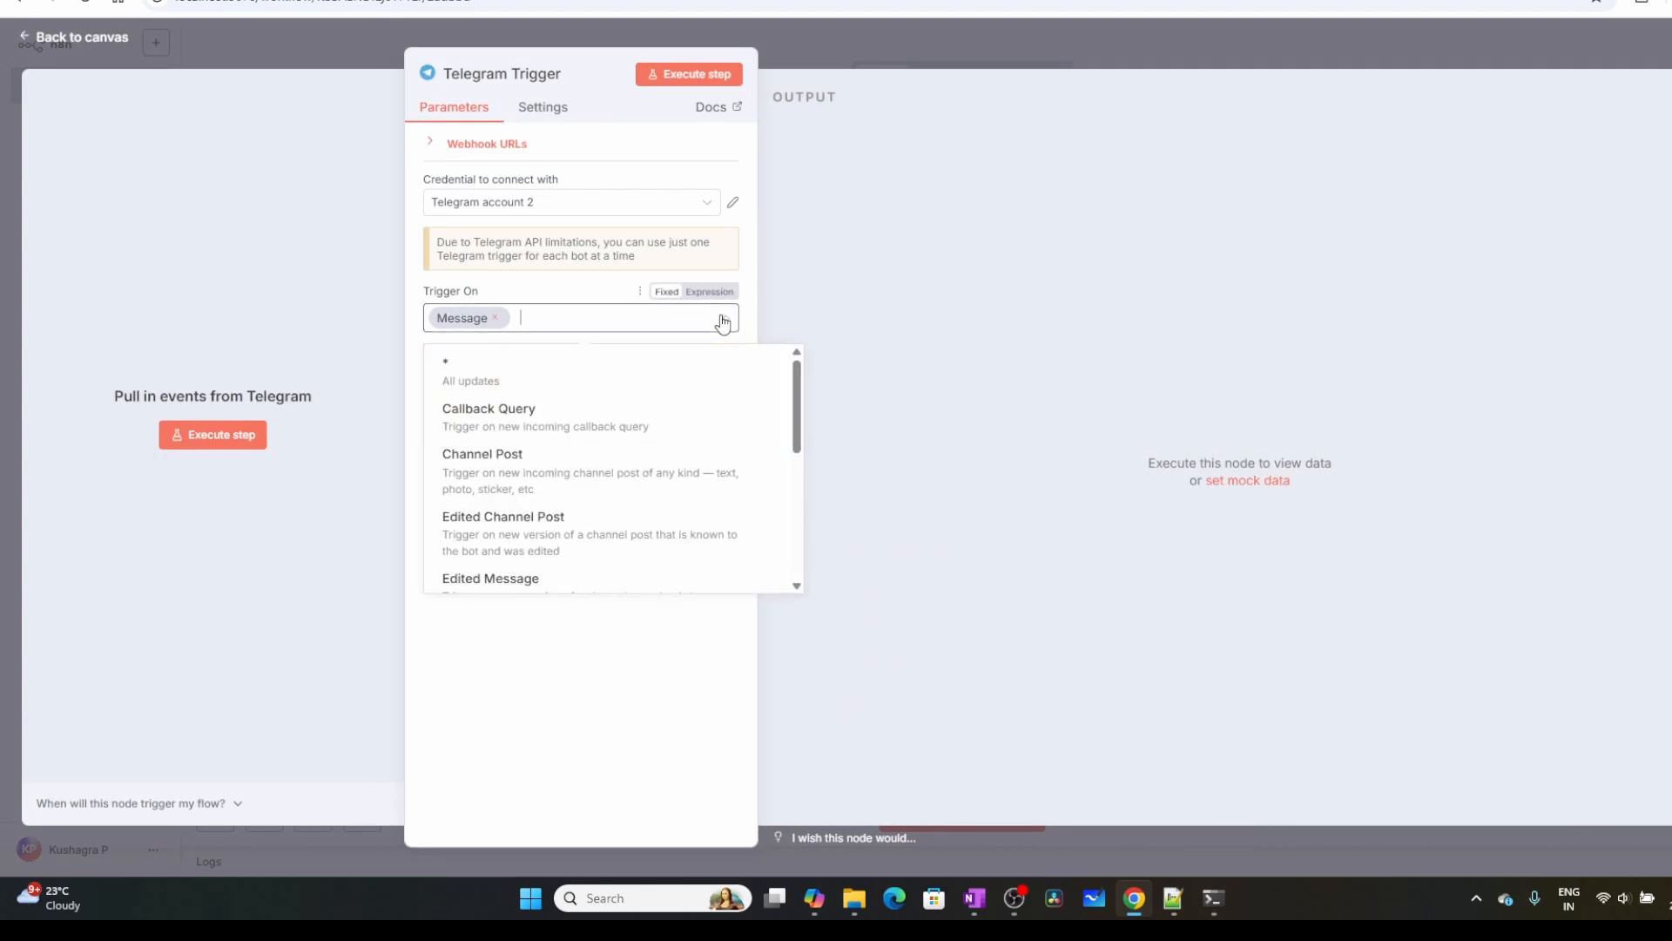
scroll(582, 415, down, 3)
scroll(526, 502, up, 3)
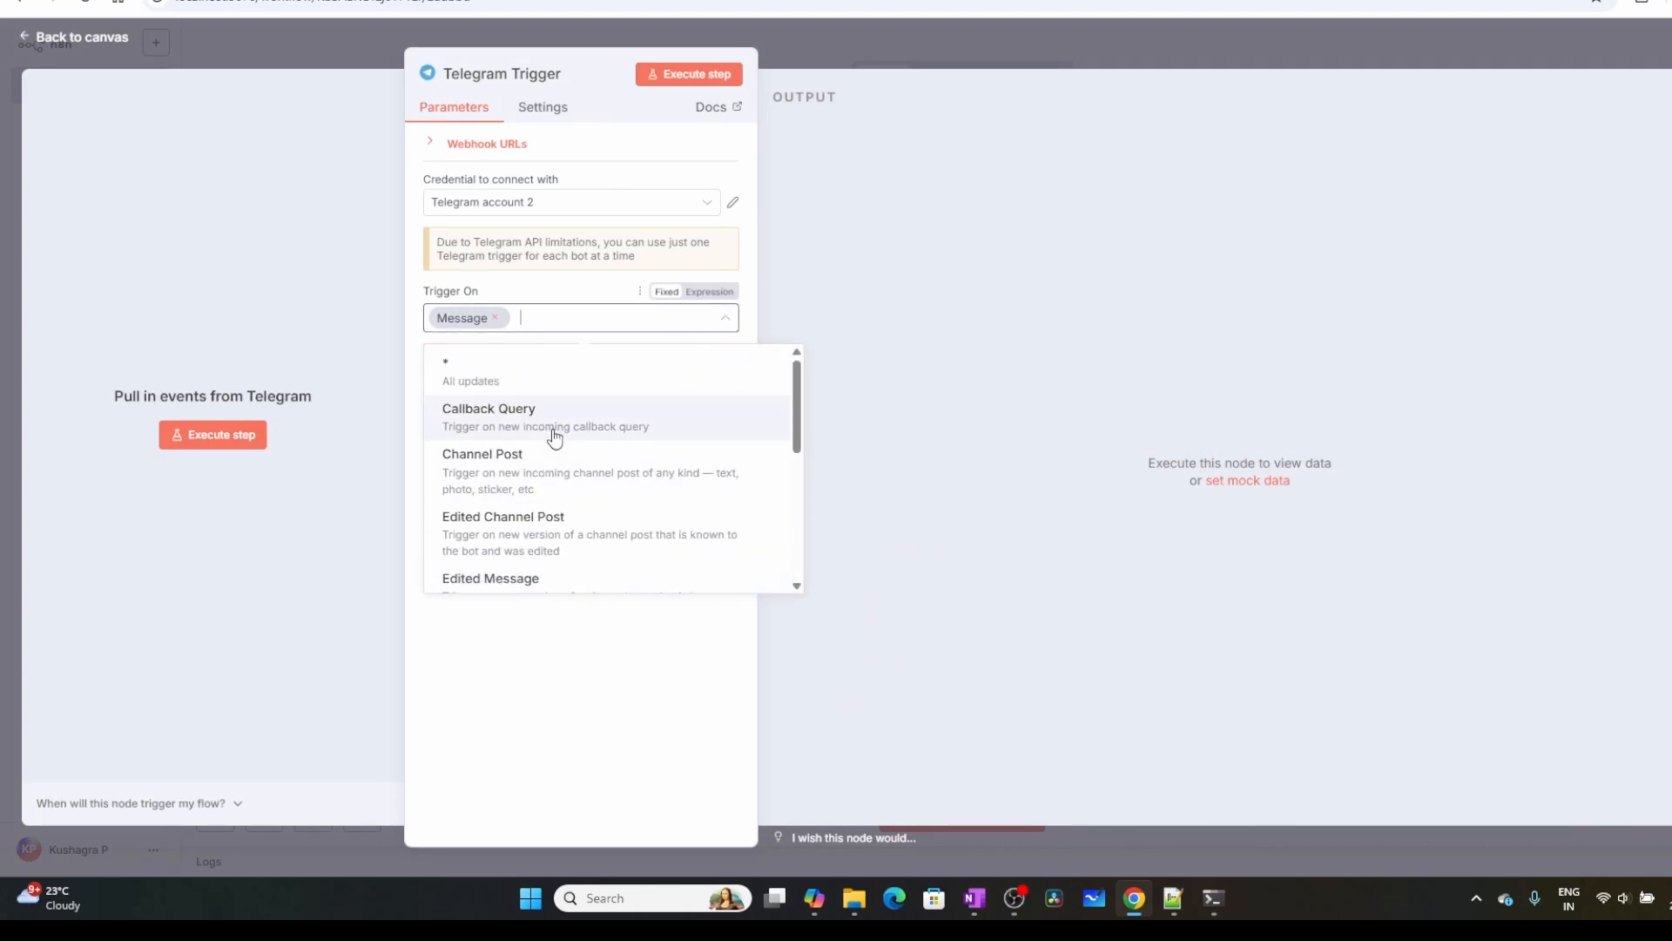
scroll(552, 453, down, 2)
click(498, 521)
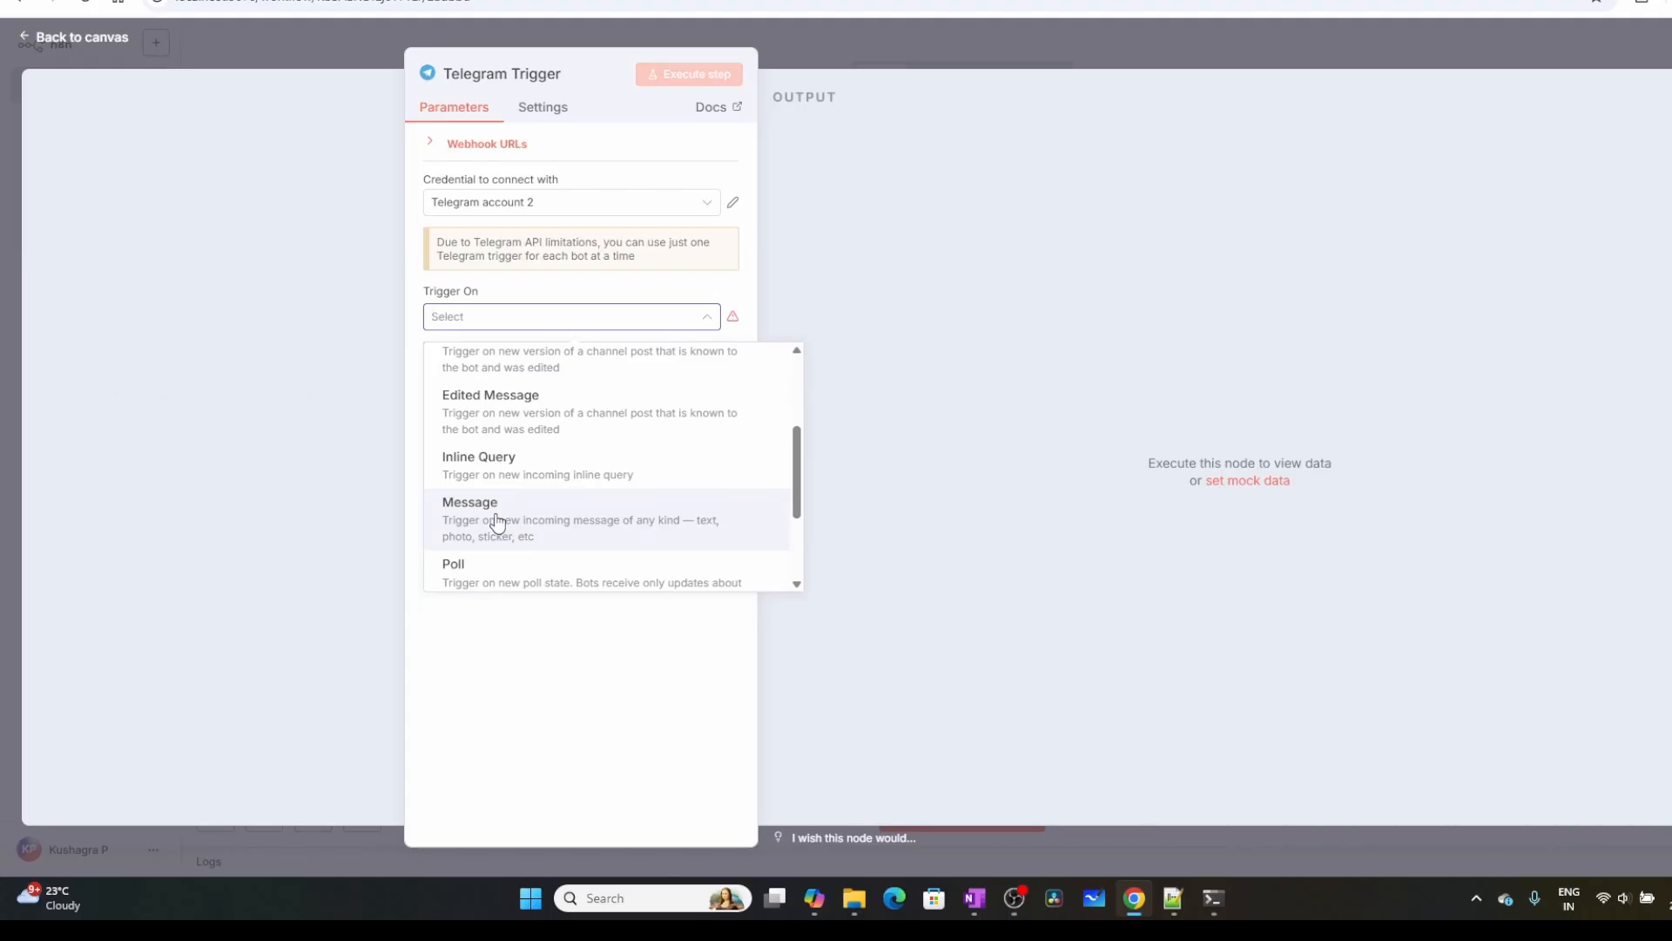
click(497, 521)
click(360, 40)
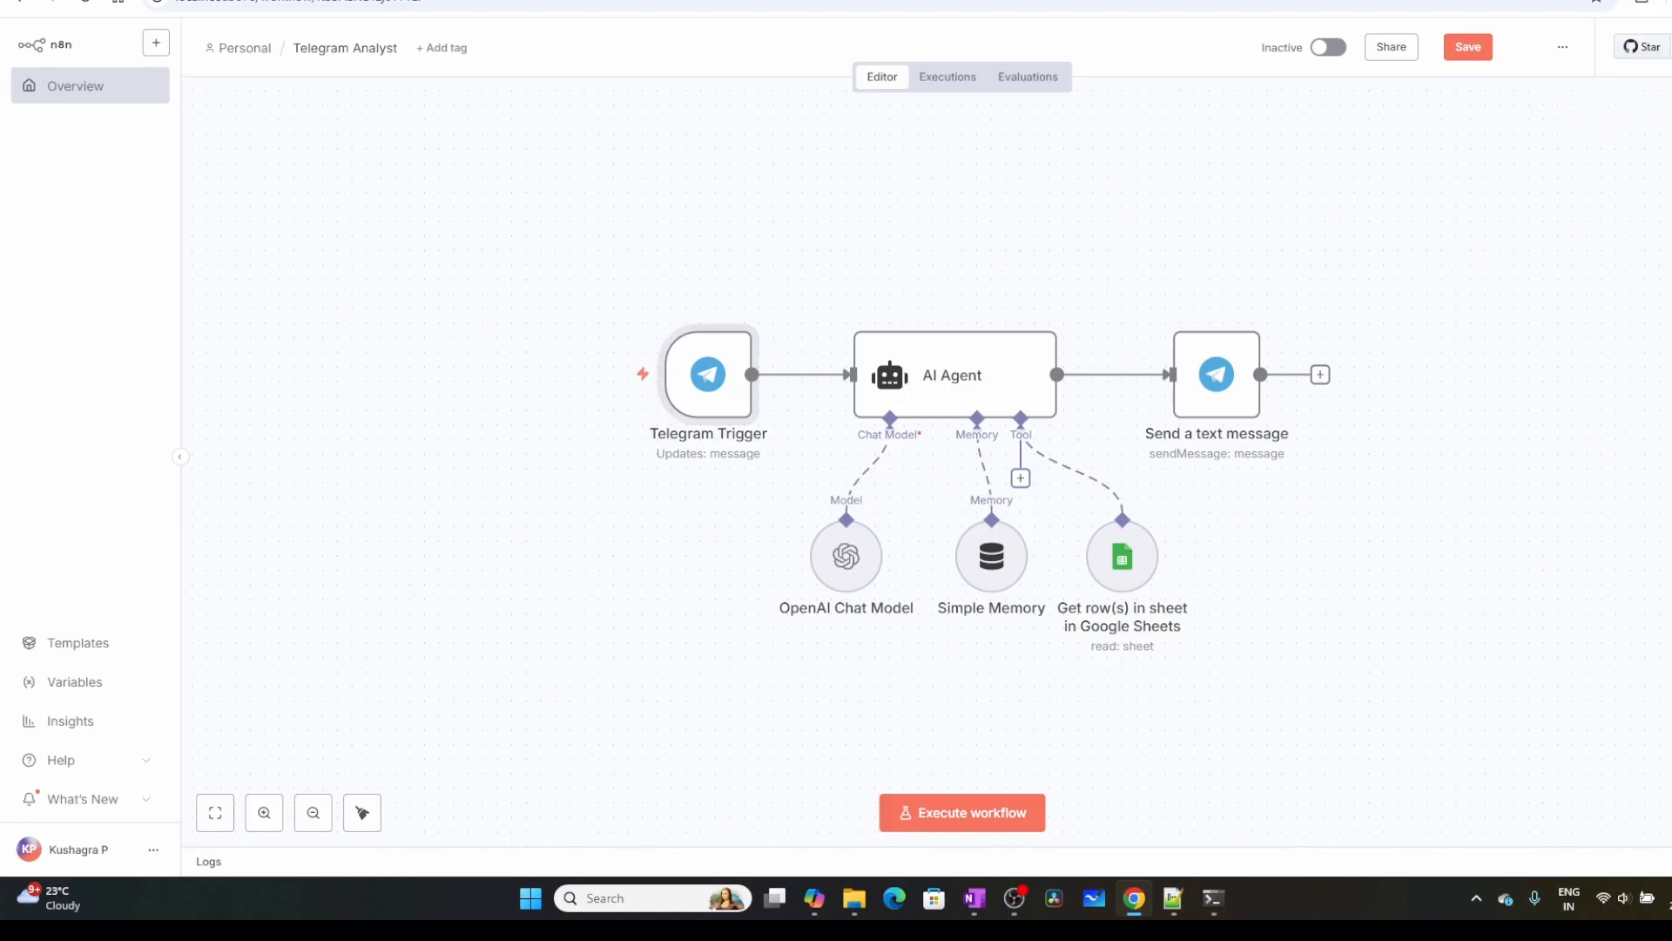
Move the Simple Memory node directly beneath the AI Agent's Memory connector
key(Tab)
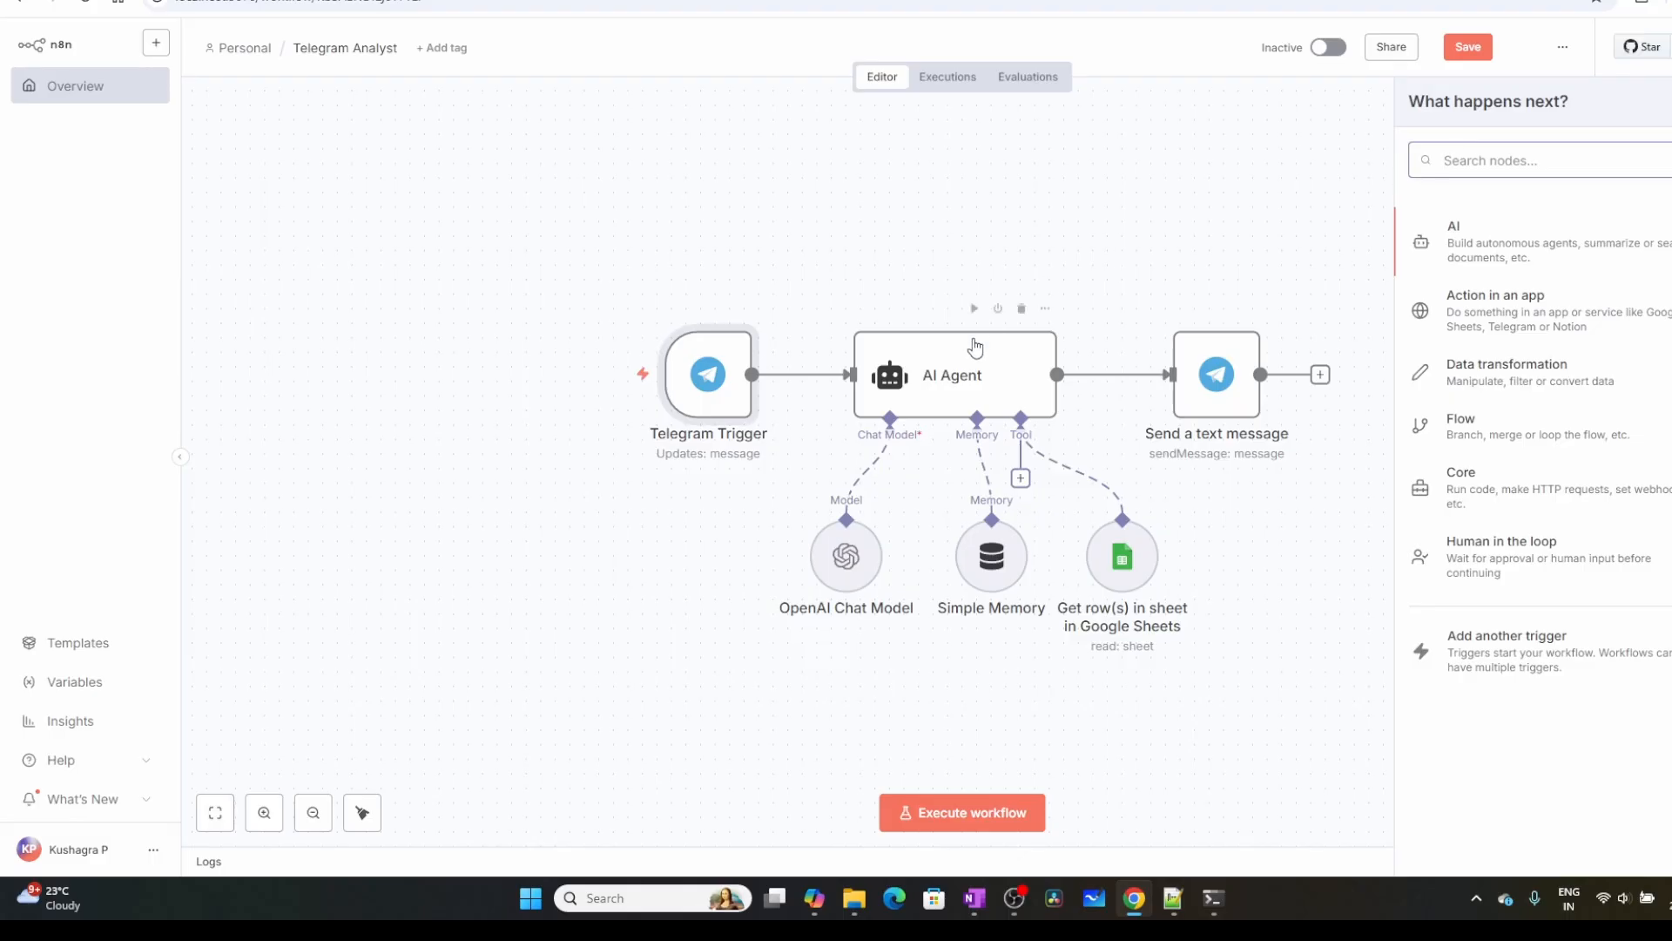
click(991, 212)
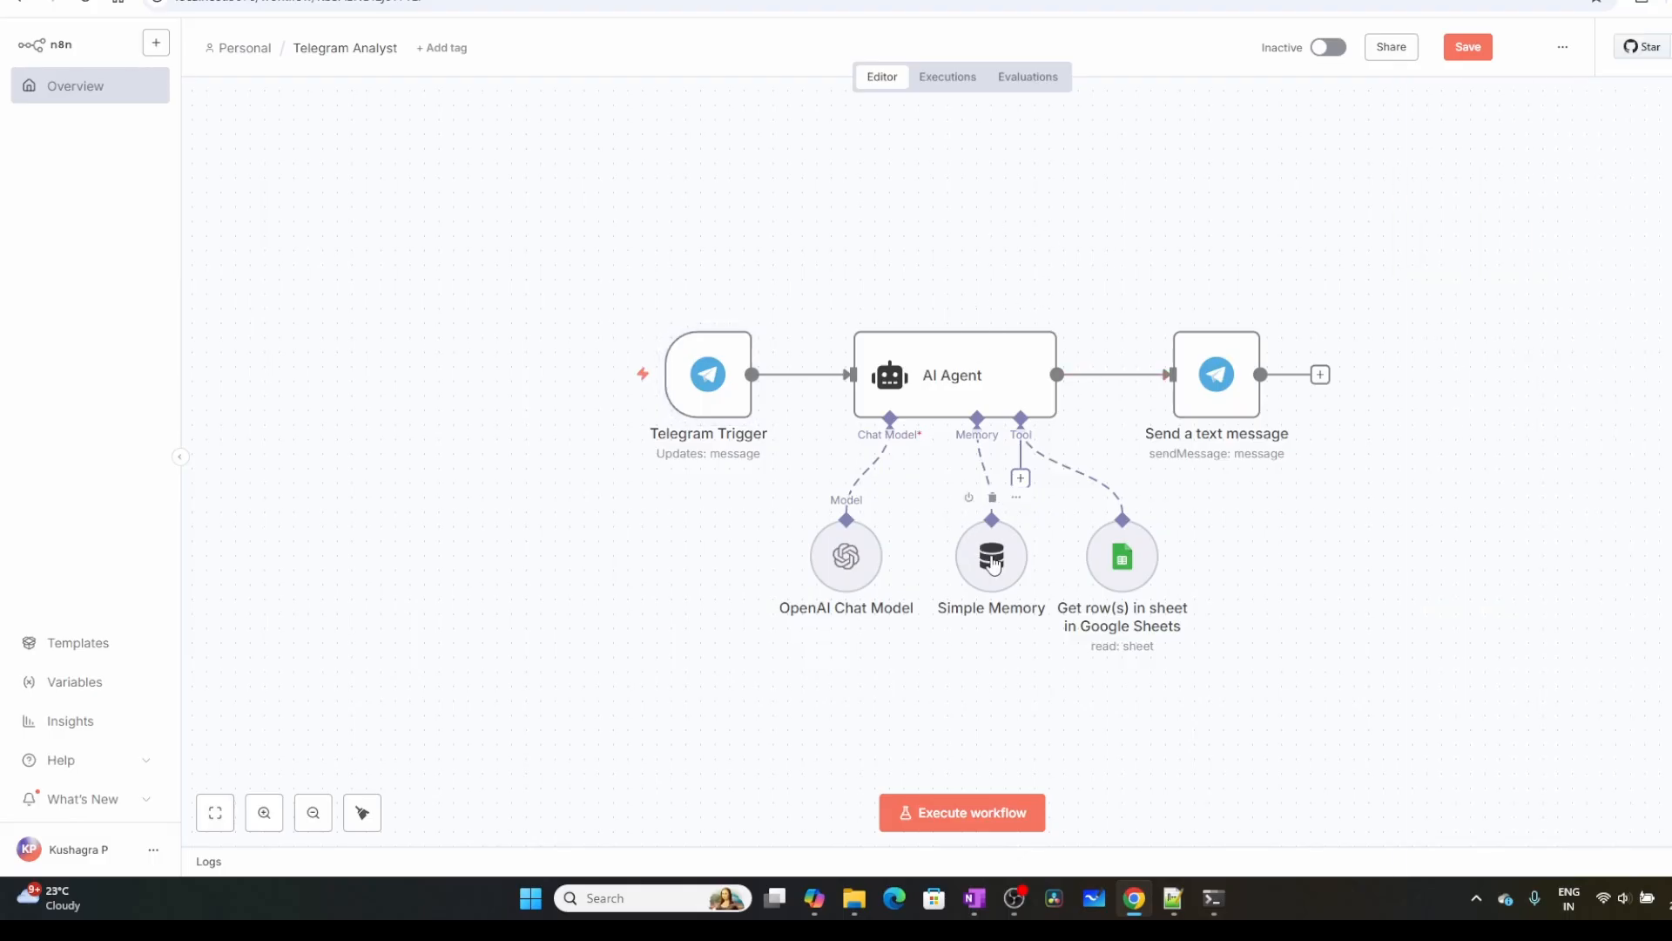
drag(994, 565, 978, 571)
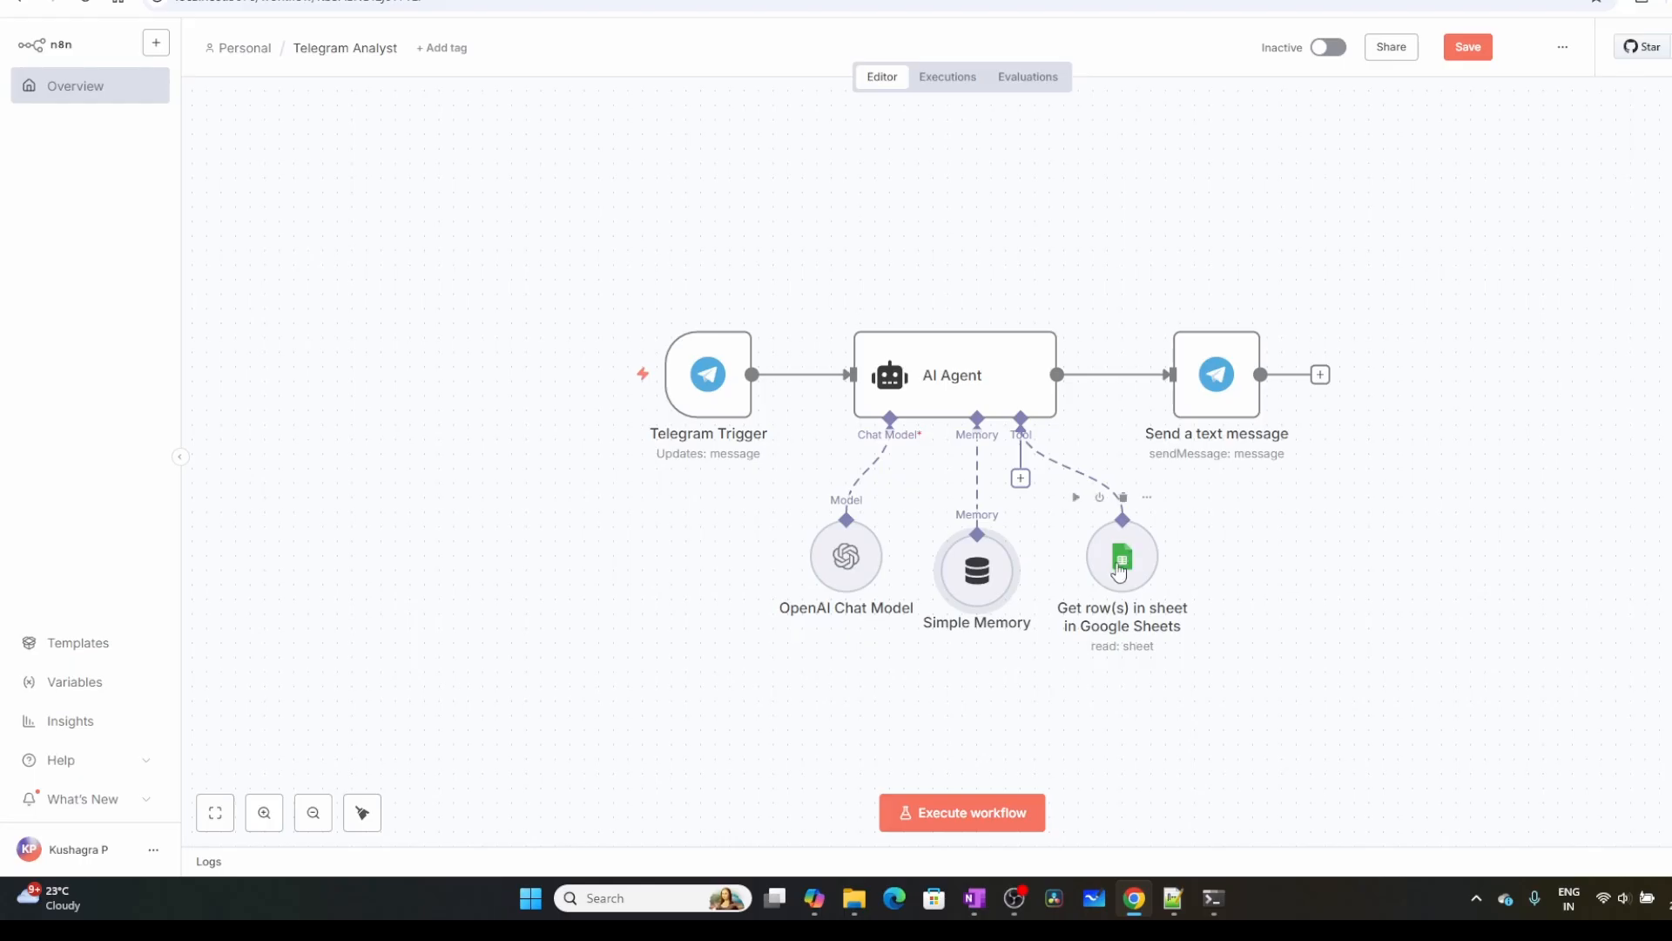
Switch to the Google Cloud console and check where a new project is created in the project picker
click(296, 0)
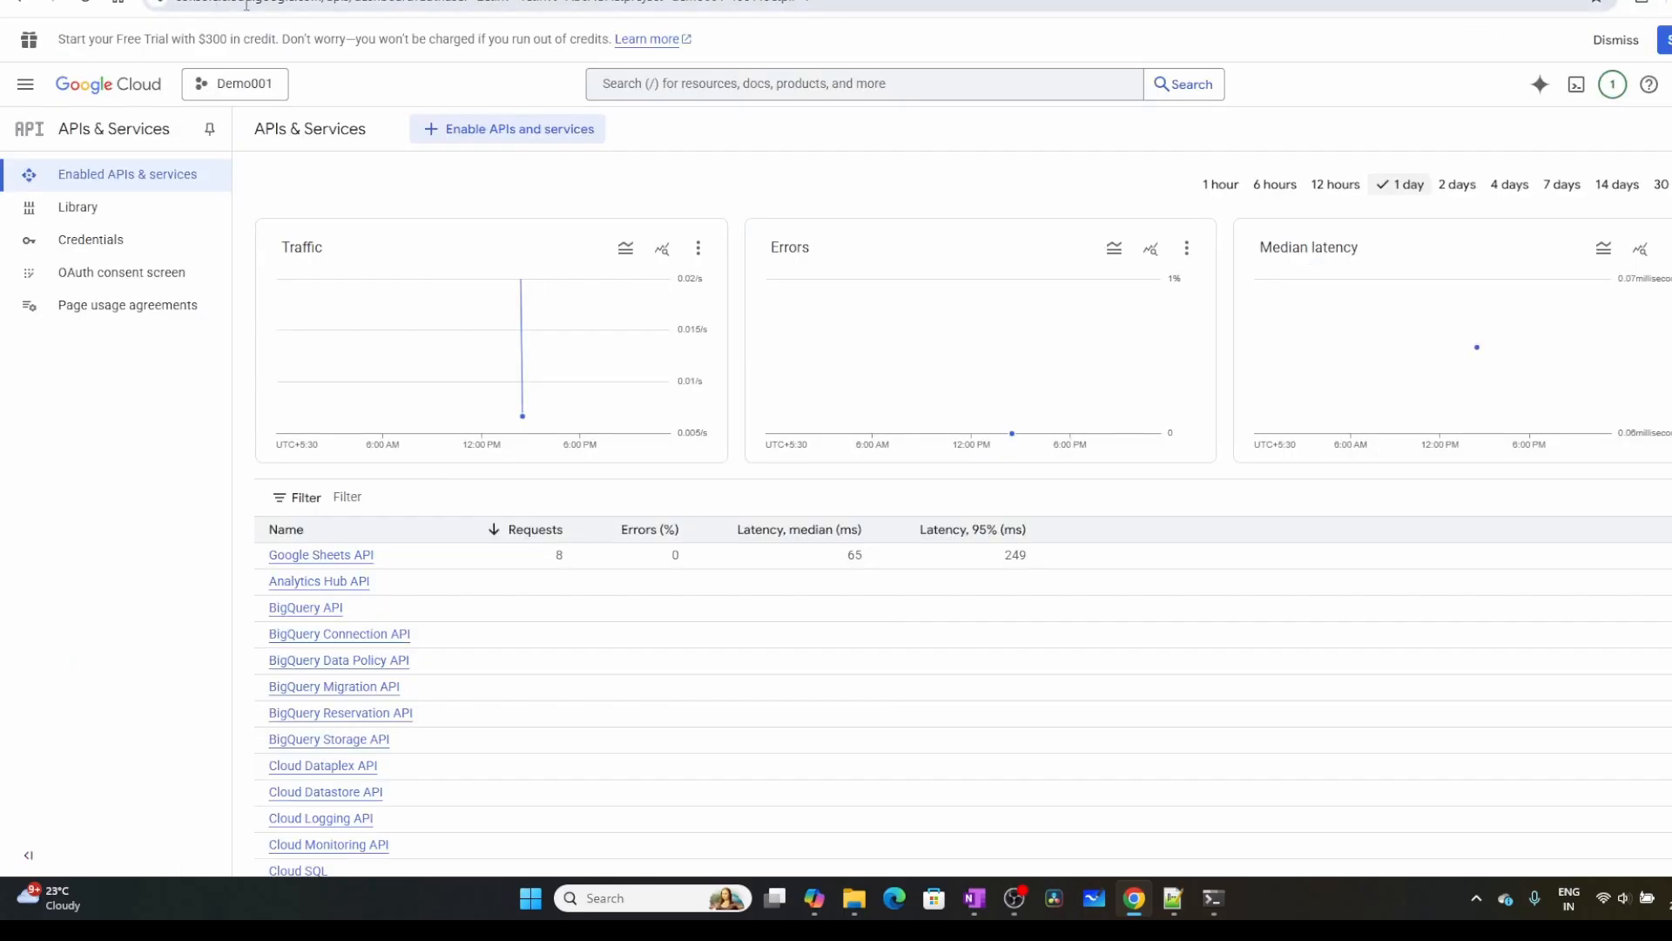
click(210, 83)
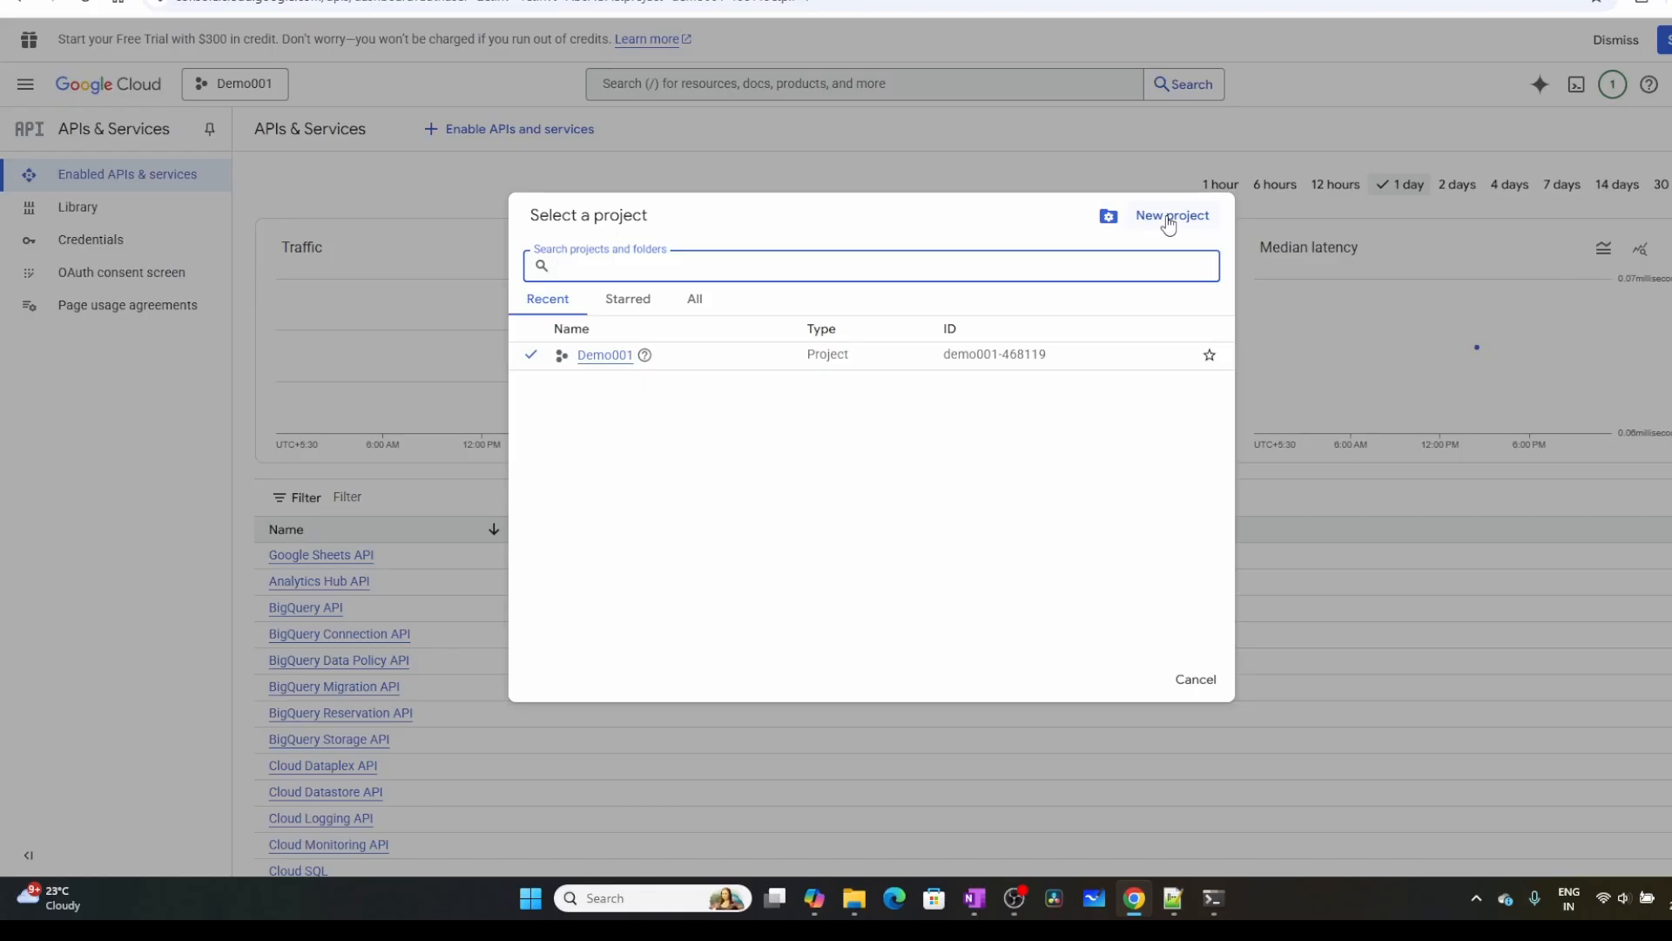
click(413, 76)
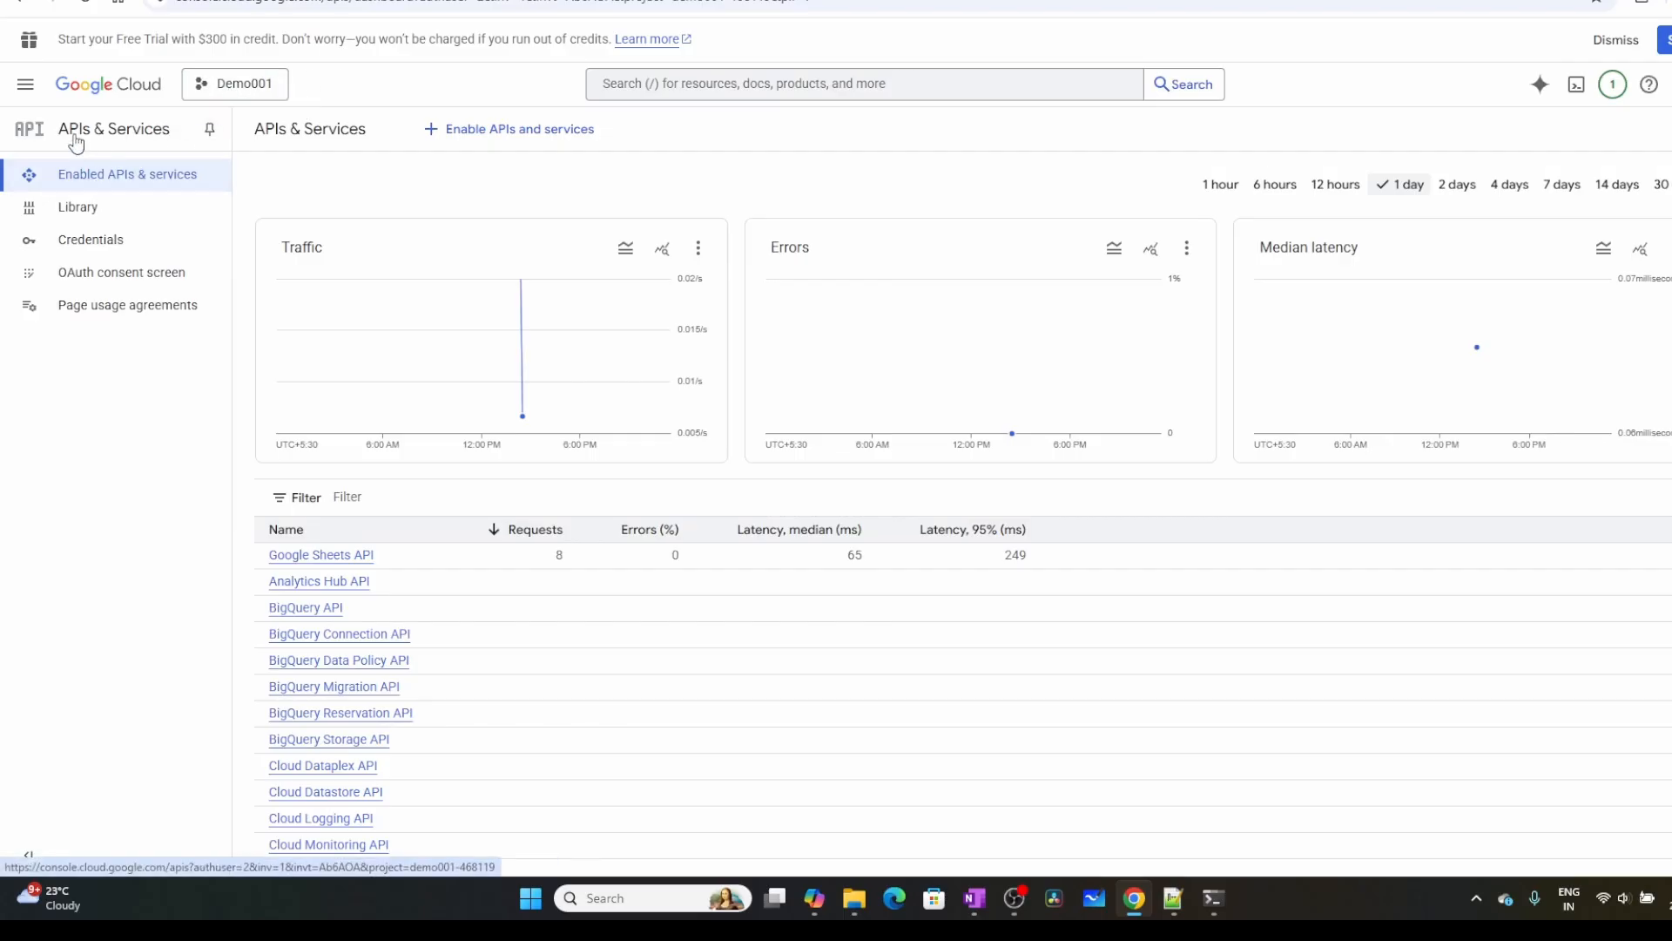
Search the API Library for "Google Sheet" and open the Google Sheets API's product details
click(492, 132)
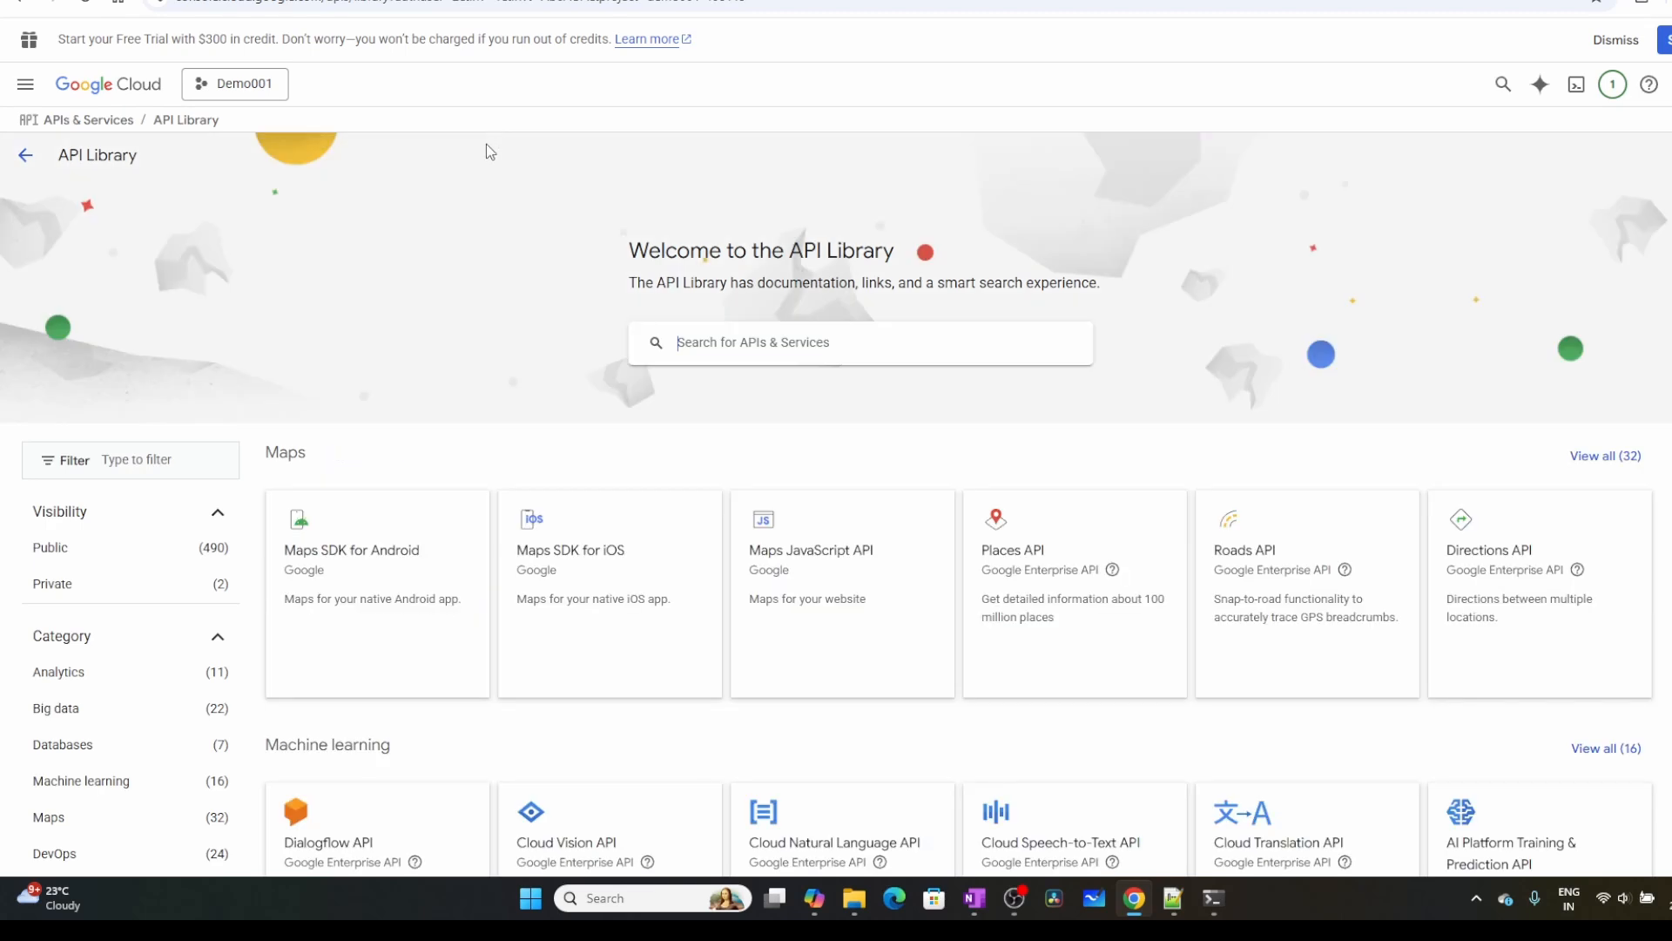
scroll(929, 534, down, 5)
scroll(930, 534, up, 5)
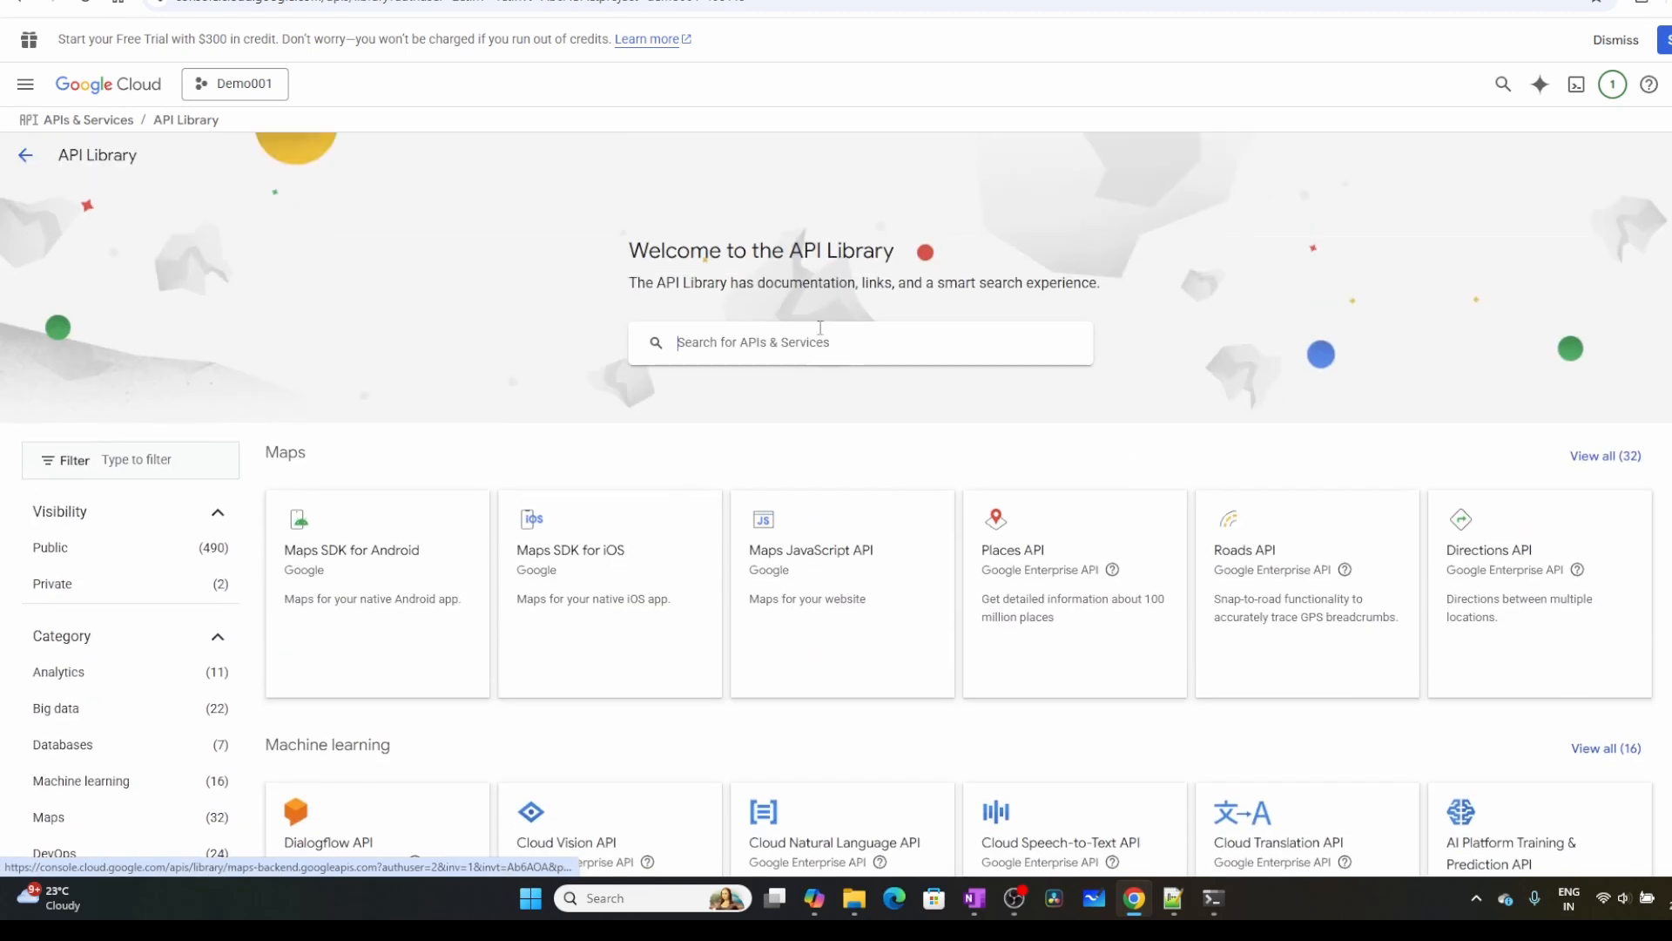
click(767, 340)
text(Google She)
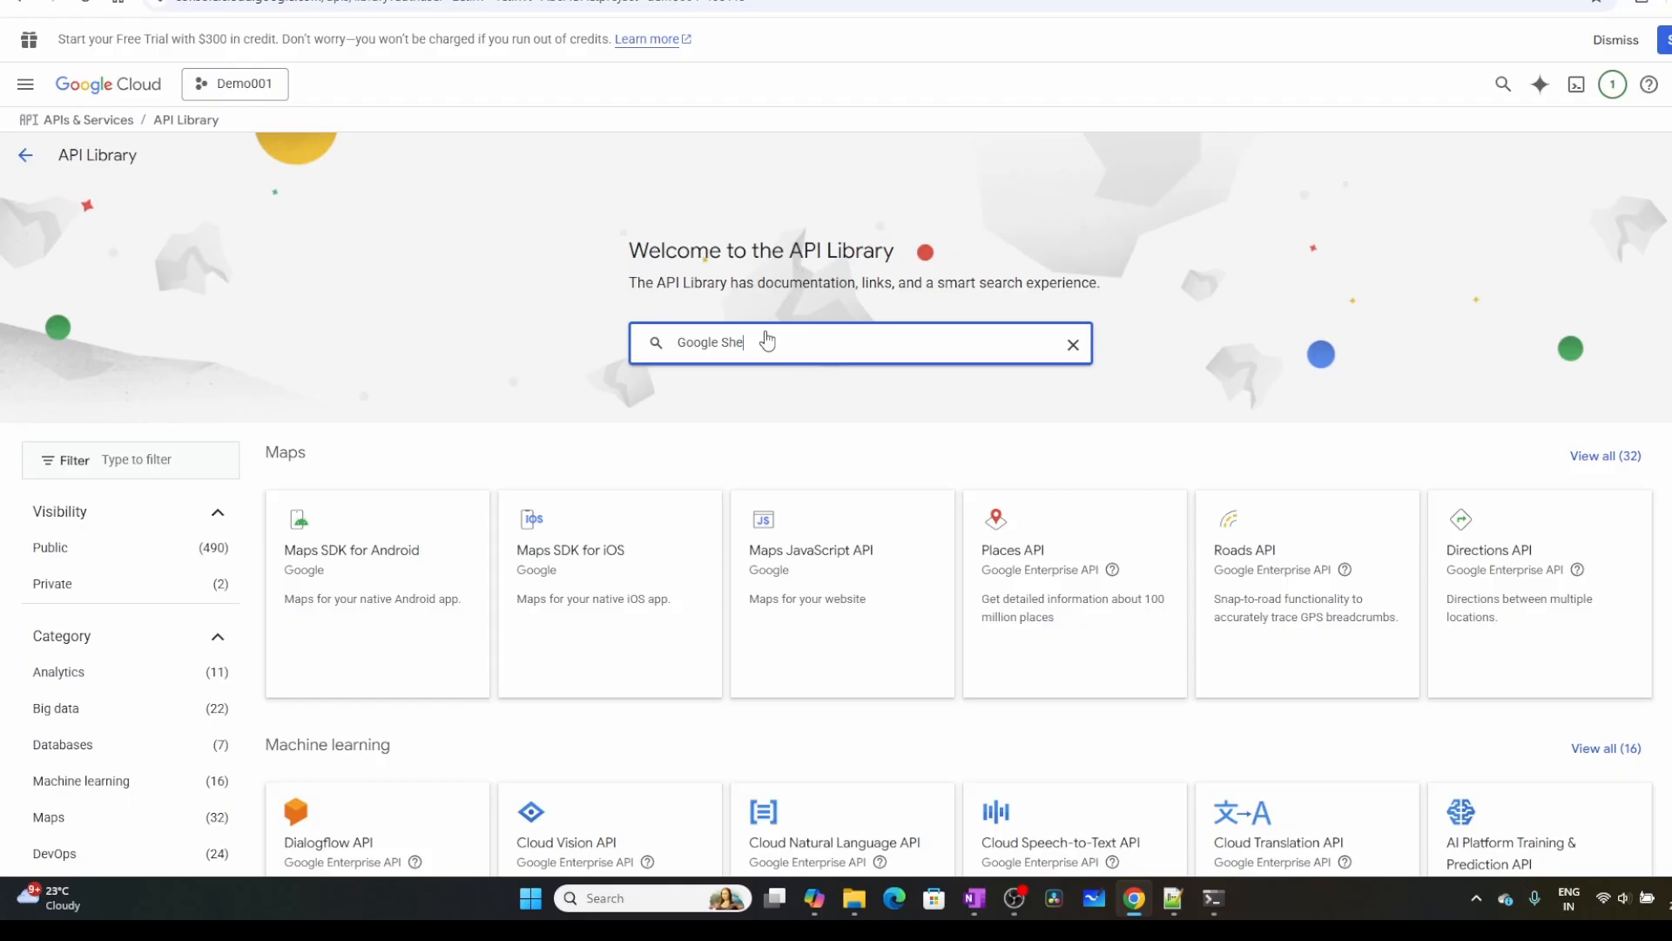
text(et)
key(Return)
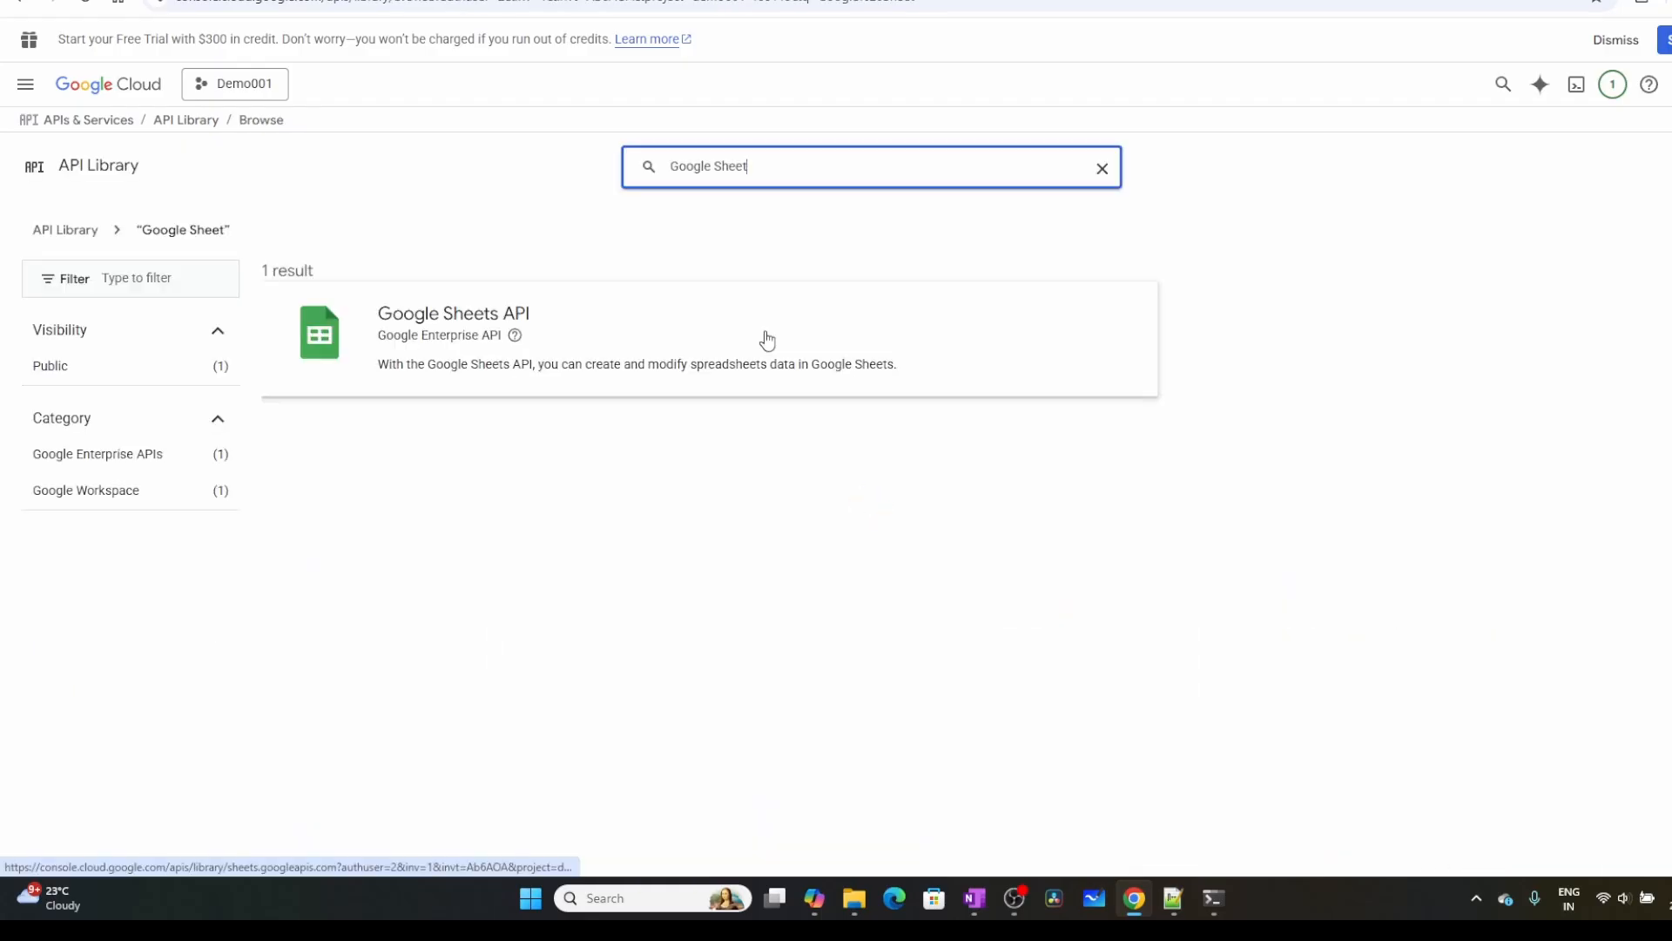
click(456, 324)
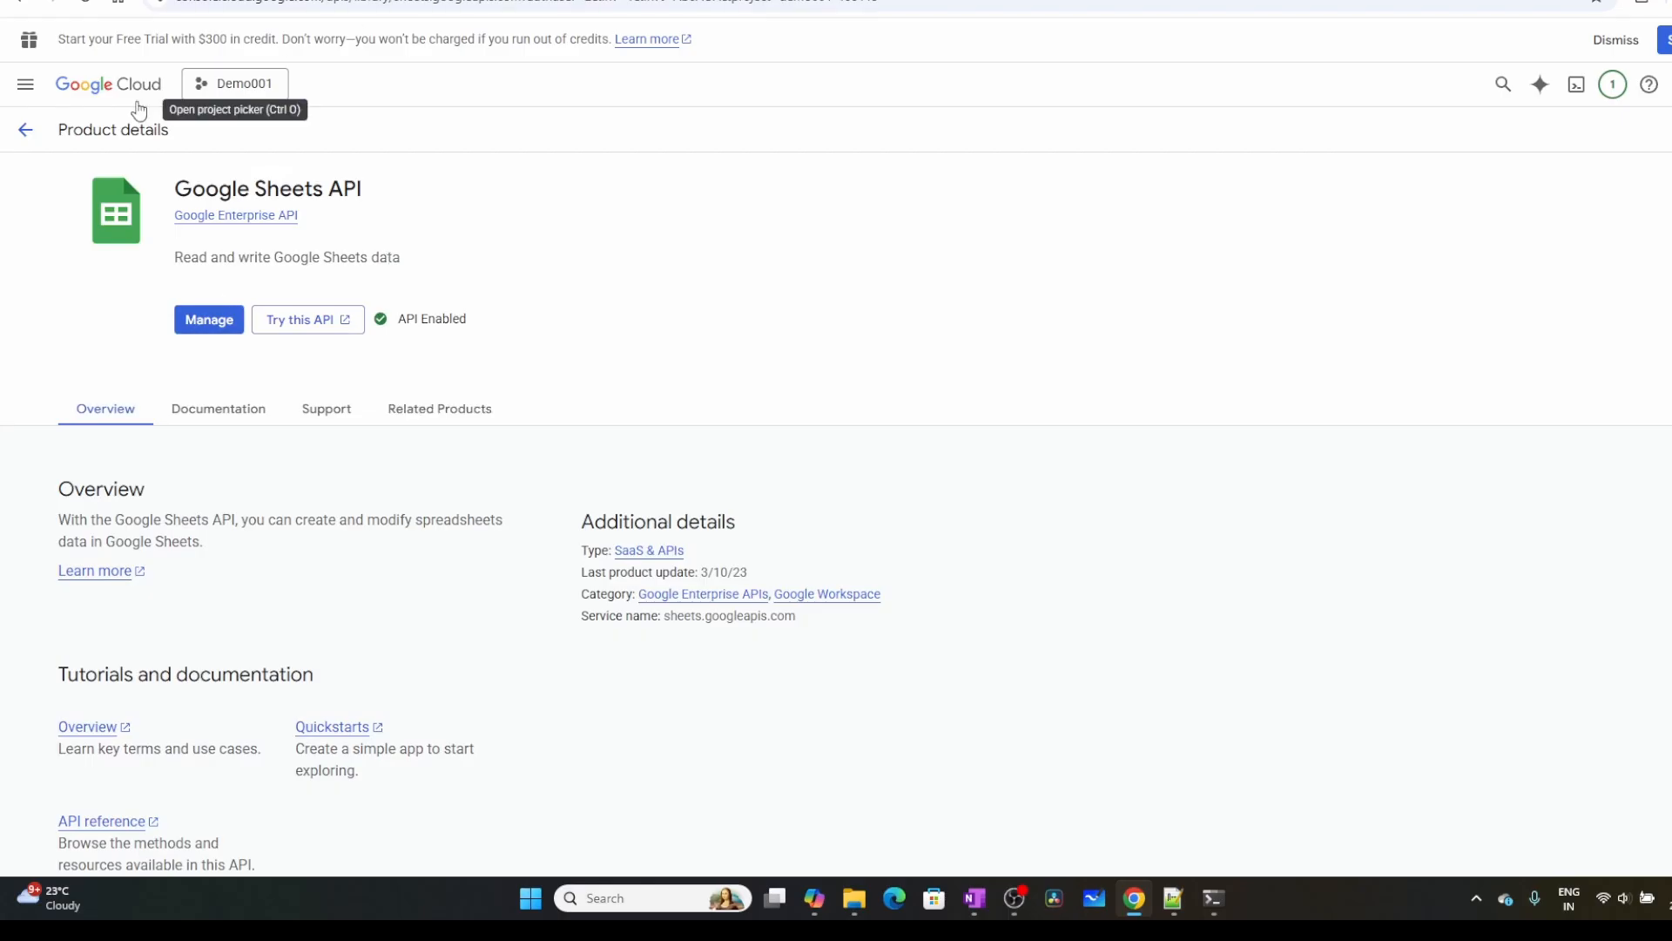
Go to the Demo001 project's Credentials page and open the telegram Agent OAuth client
click(25, 87)
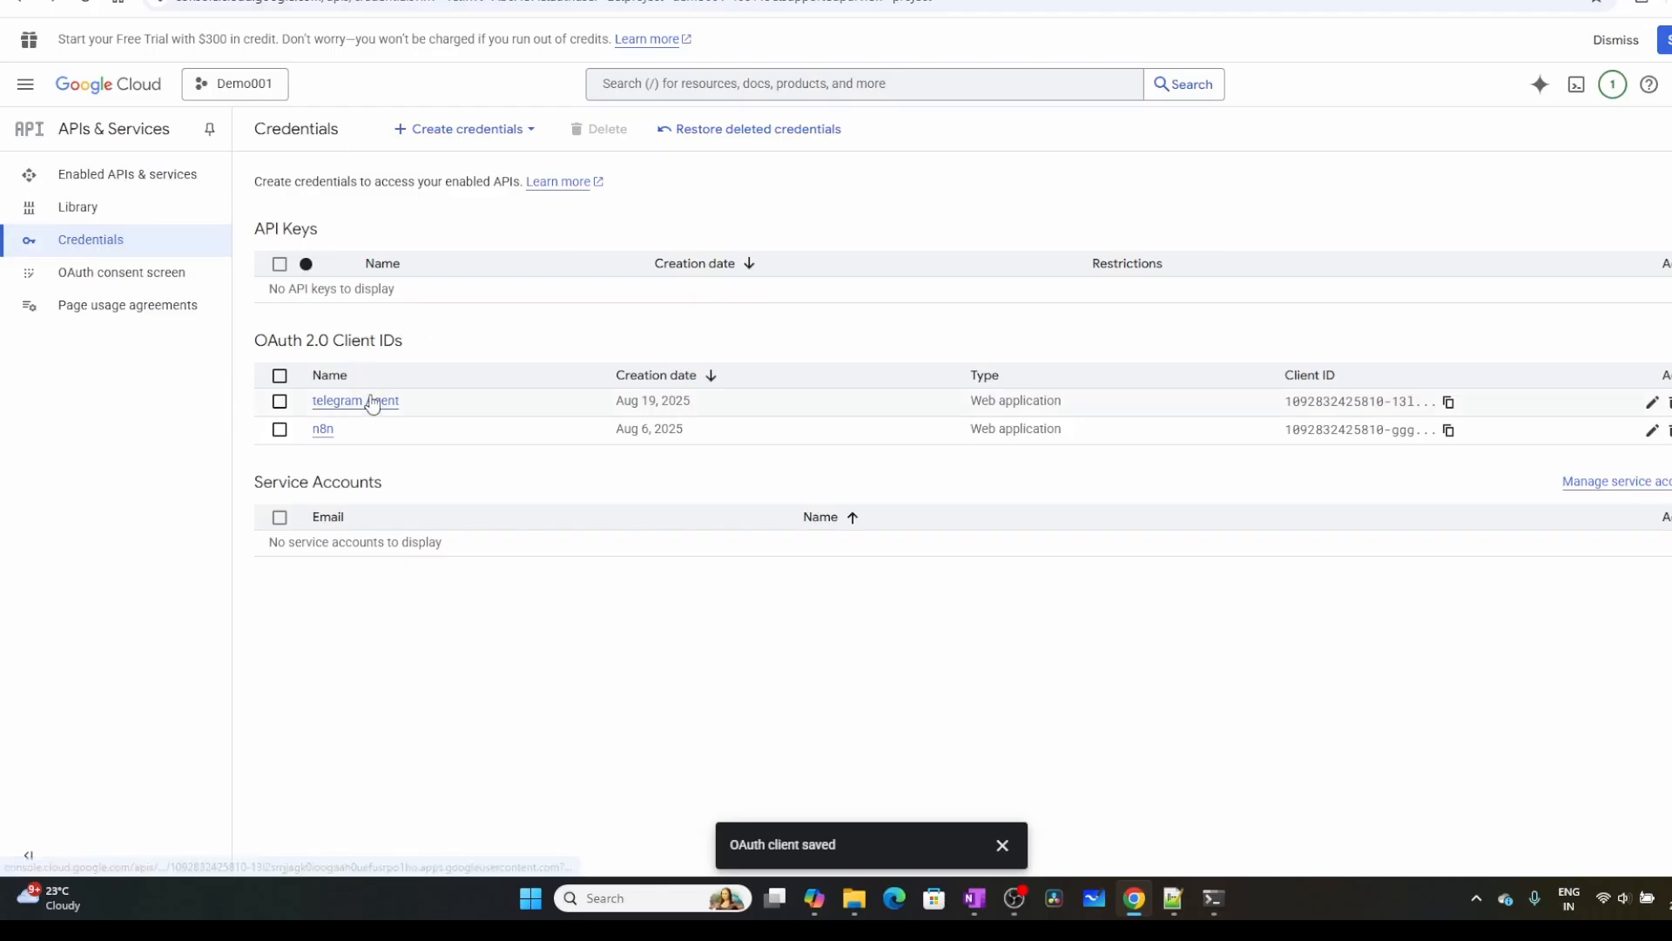
click(348, 402)
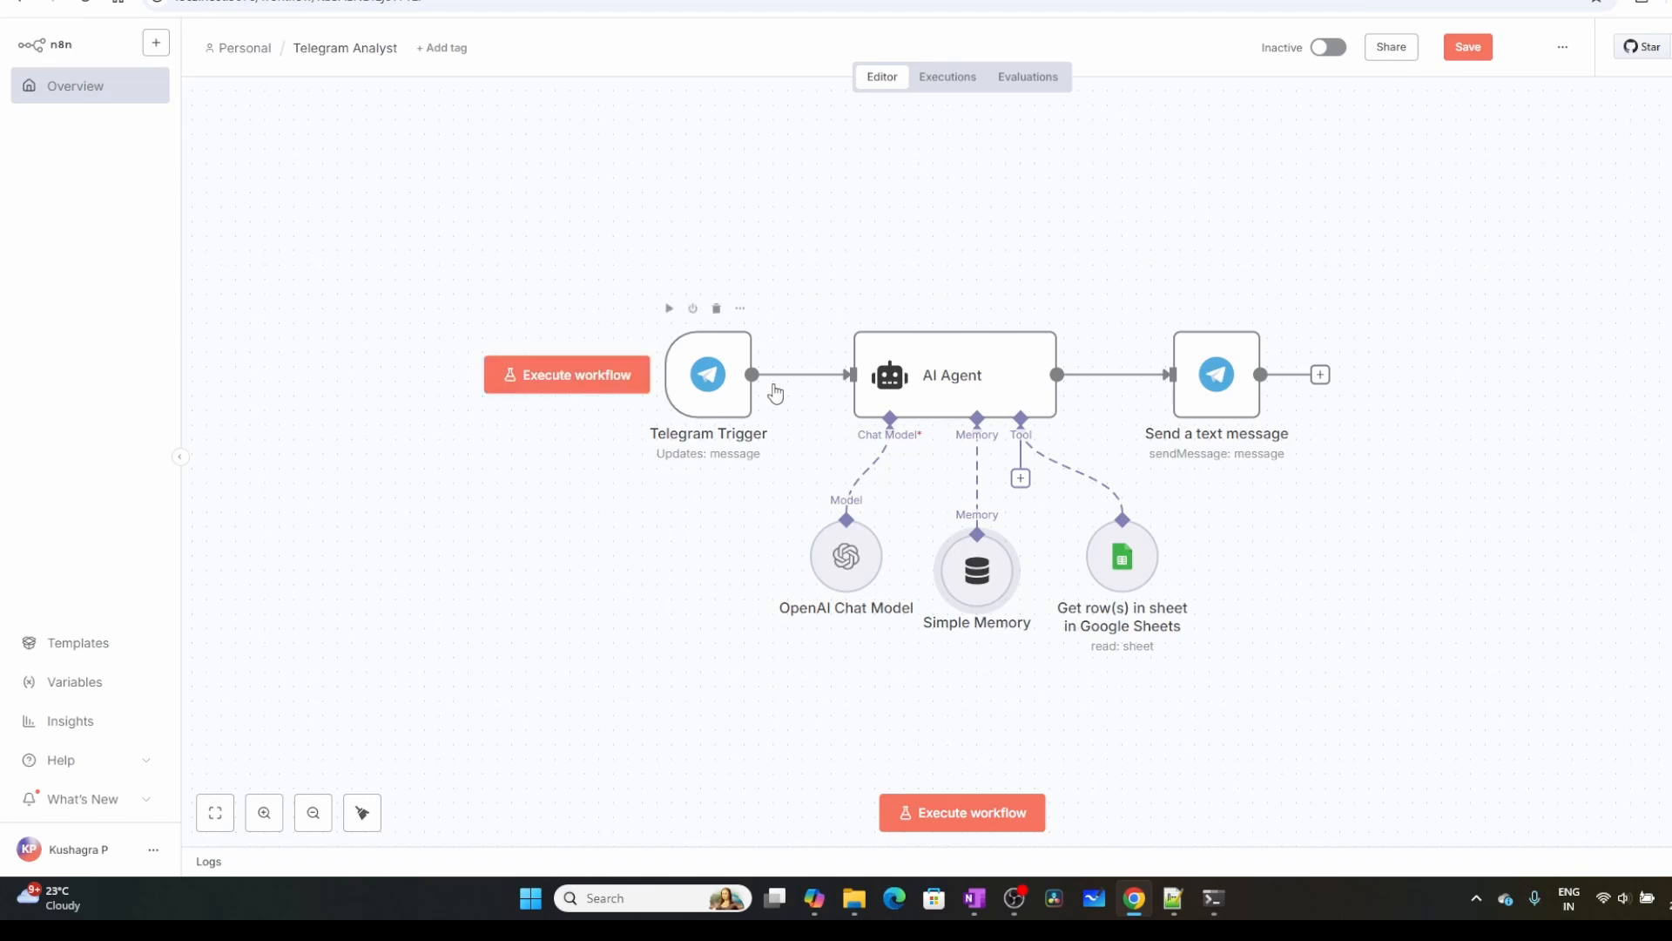
In n8n, start a new credential for the Google Sheets Get row(s) node and copy its OAuth Redirect URL
double_click(1125, 559)
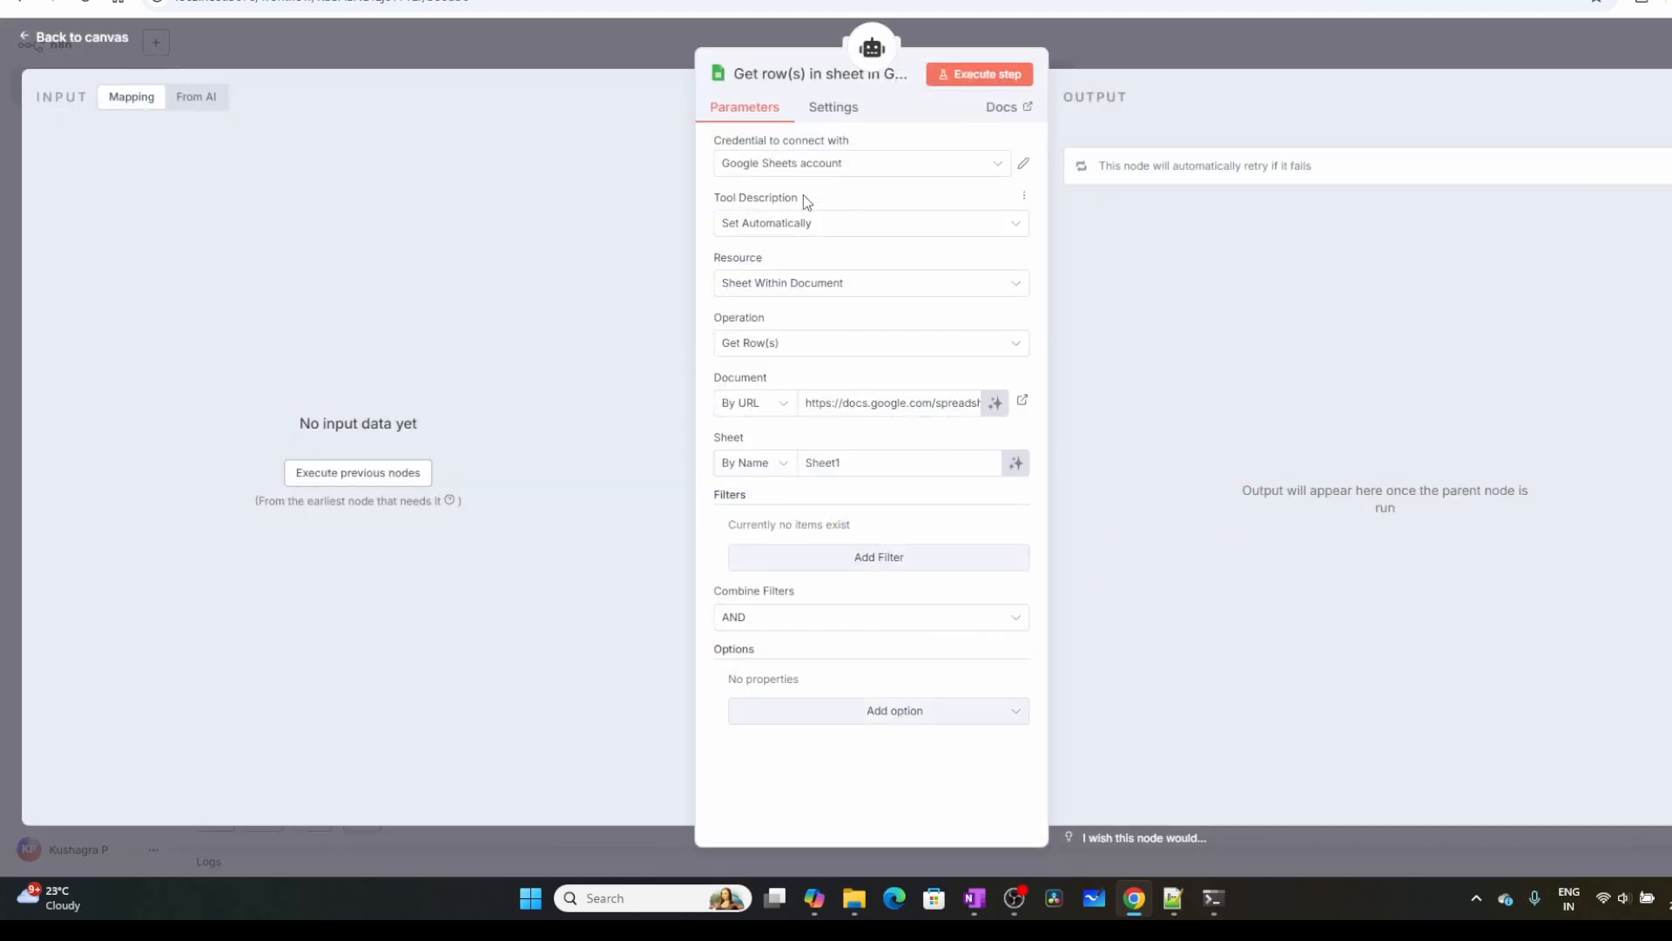
click(998, 164)
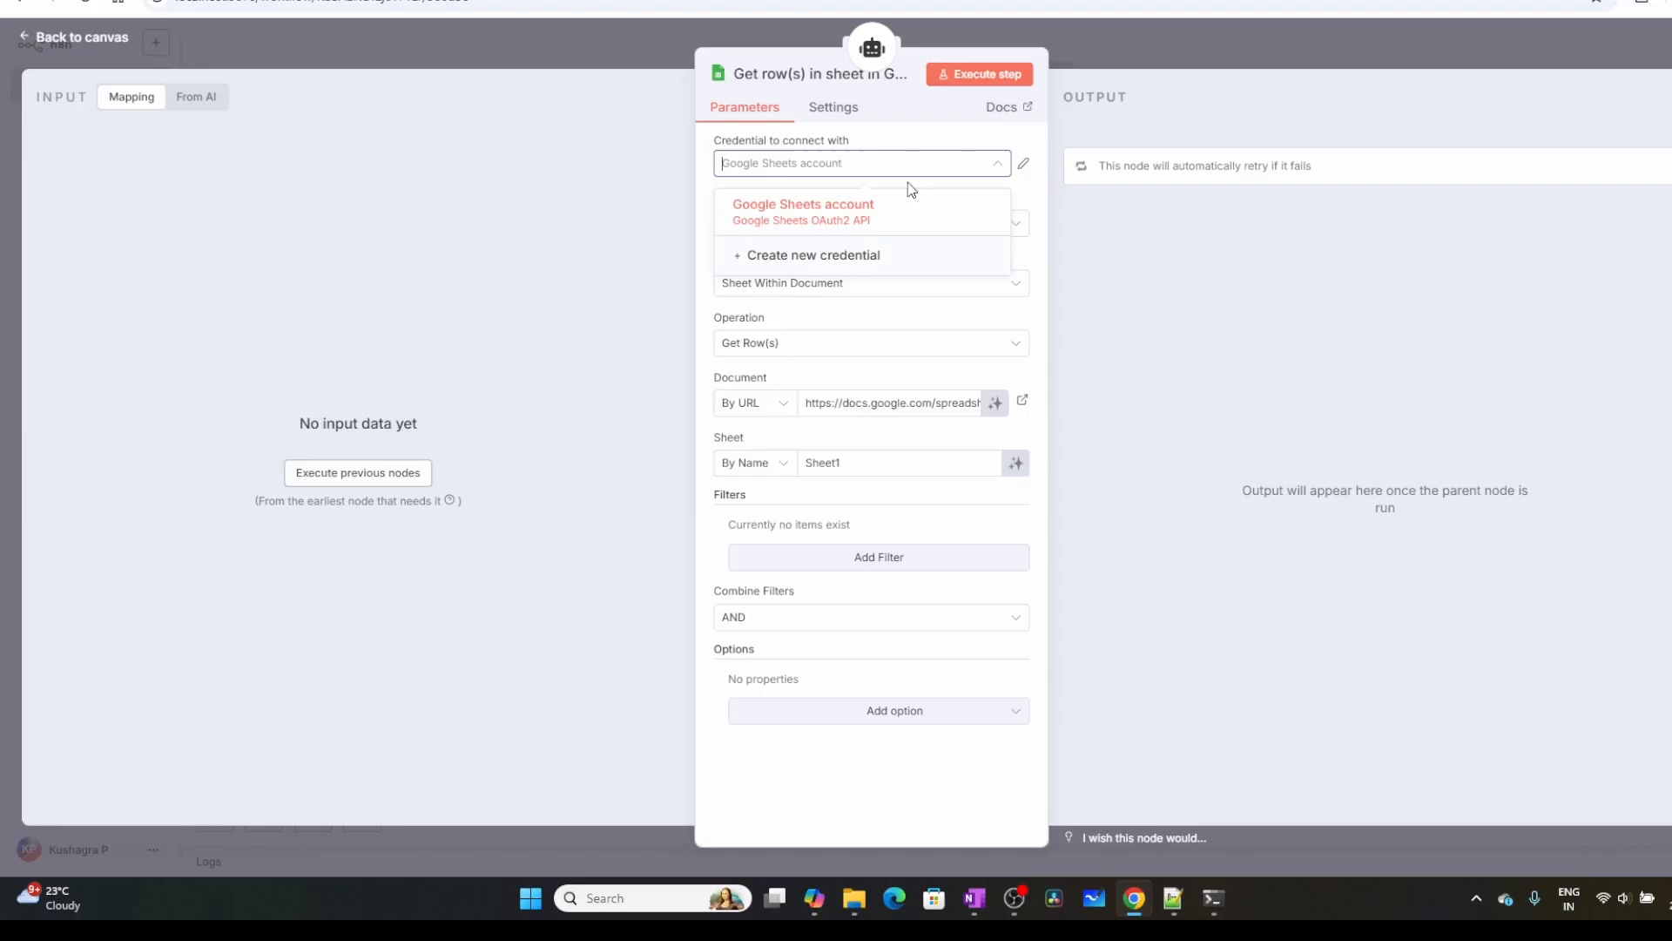
click(810, 261)
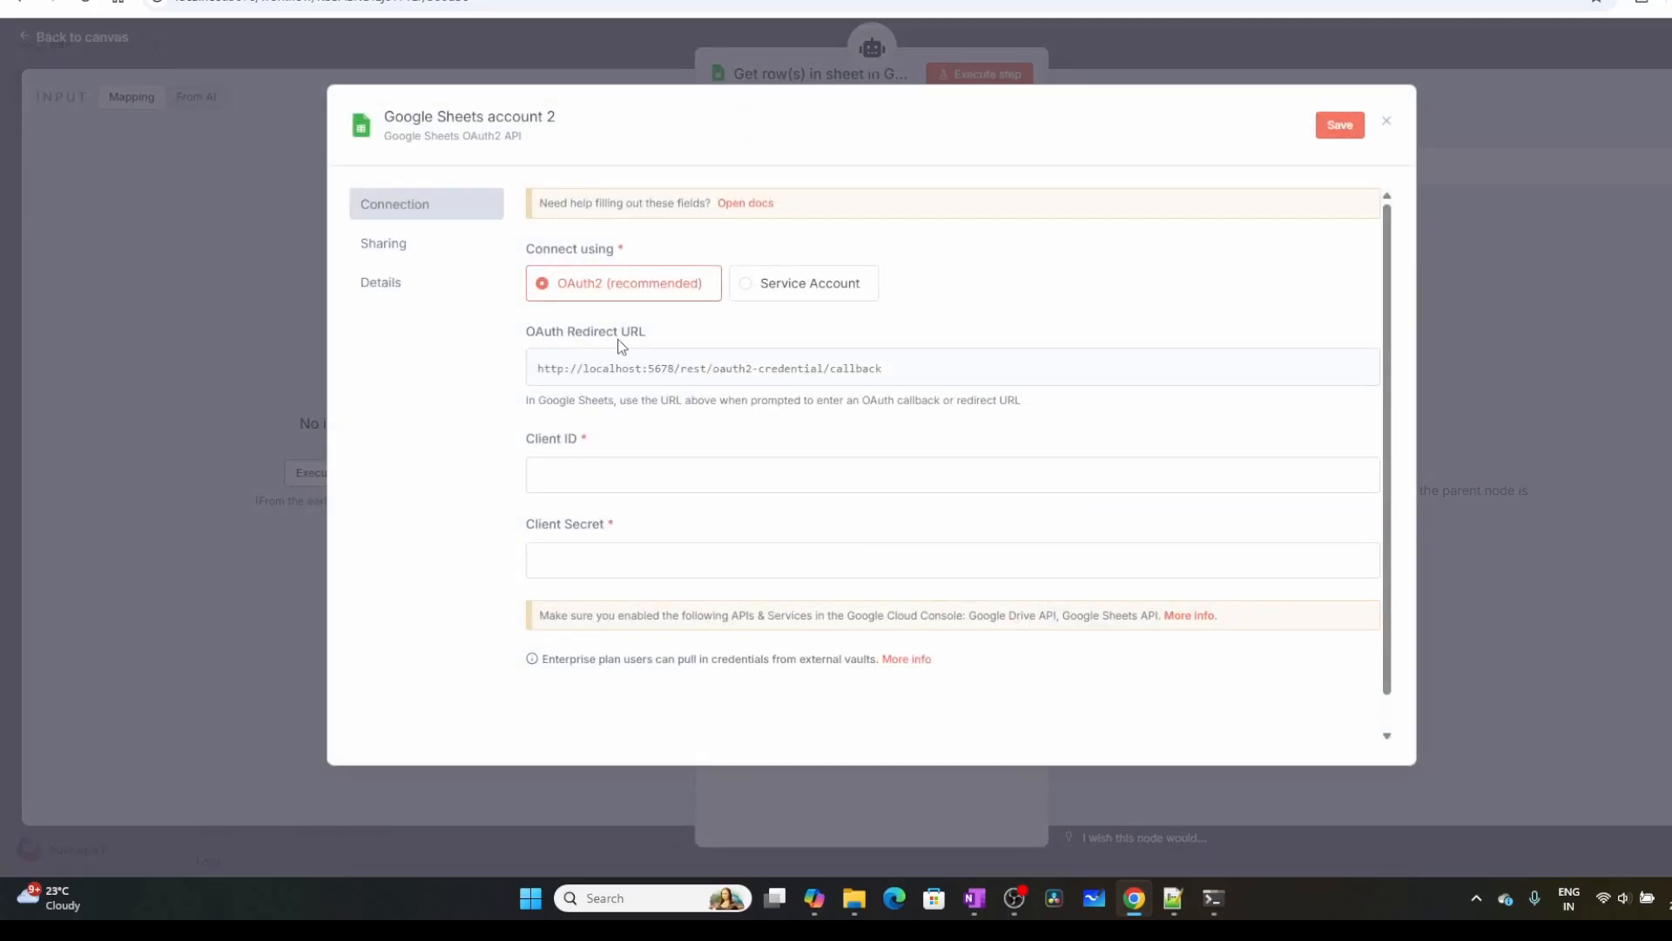
click(1318, 371)
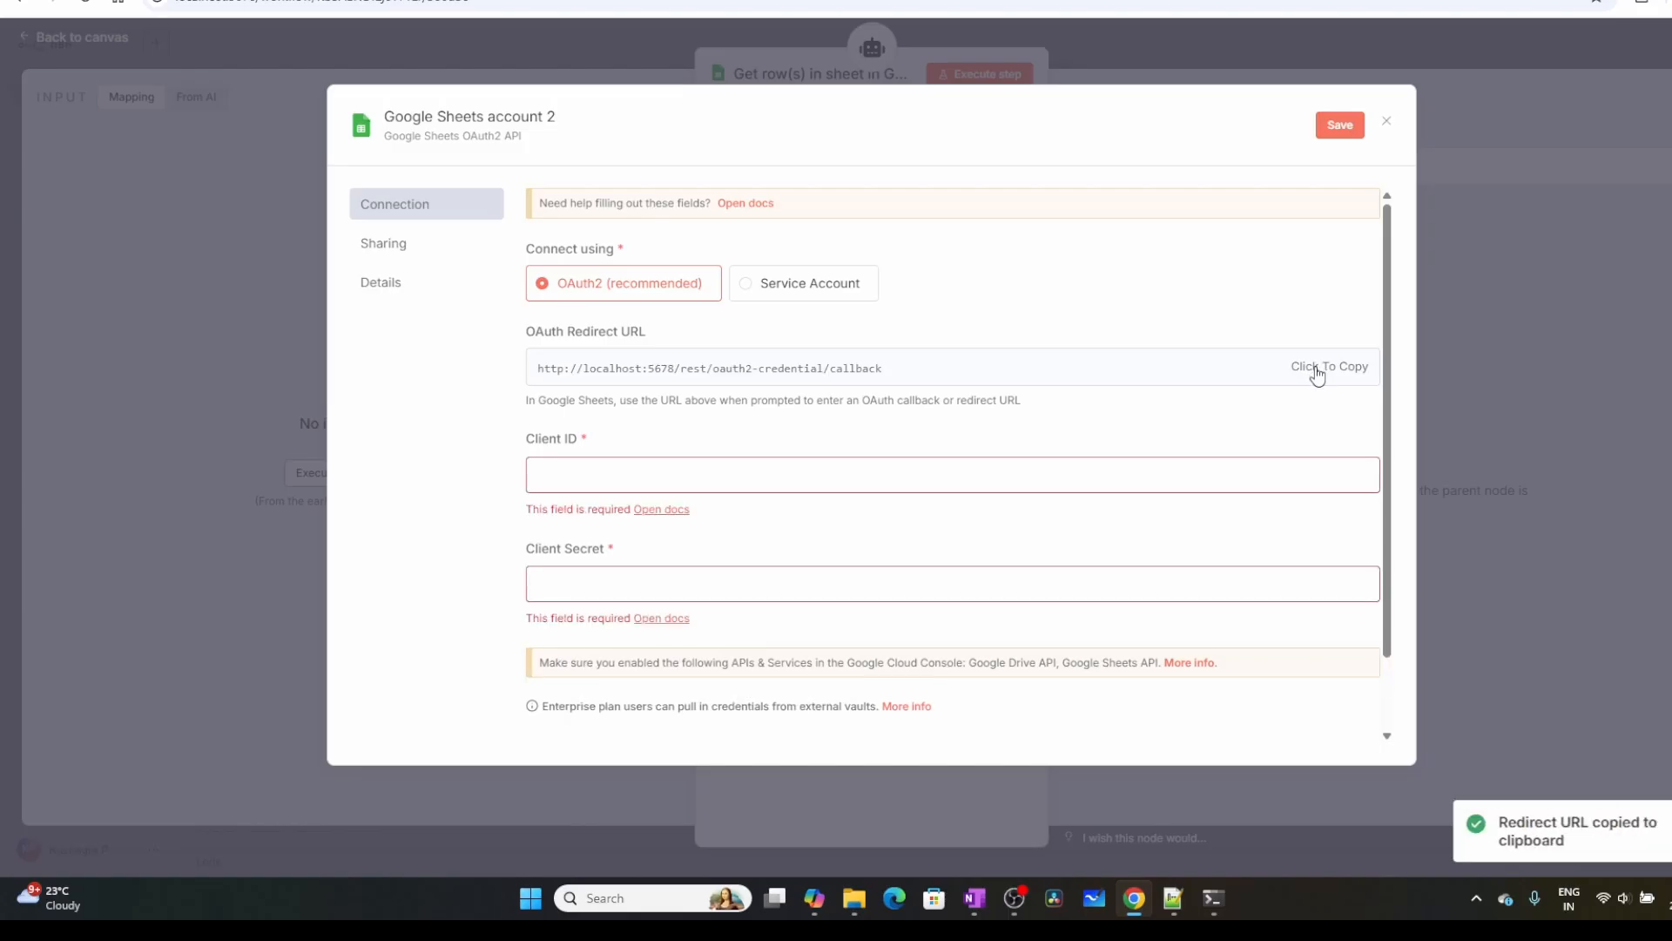
click(1016, 371)
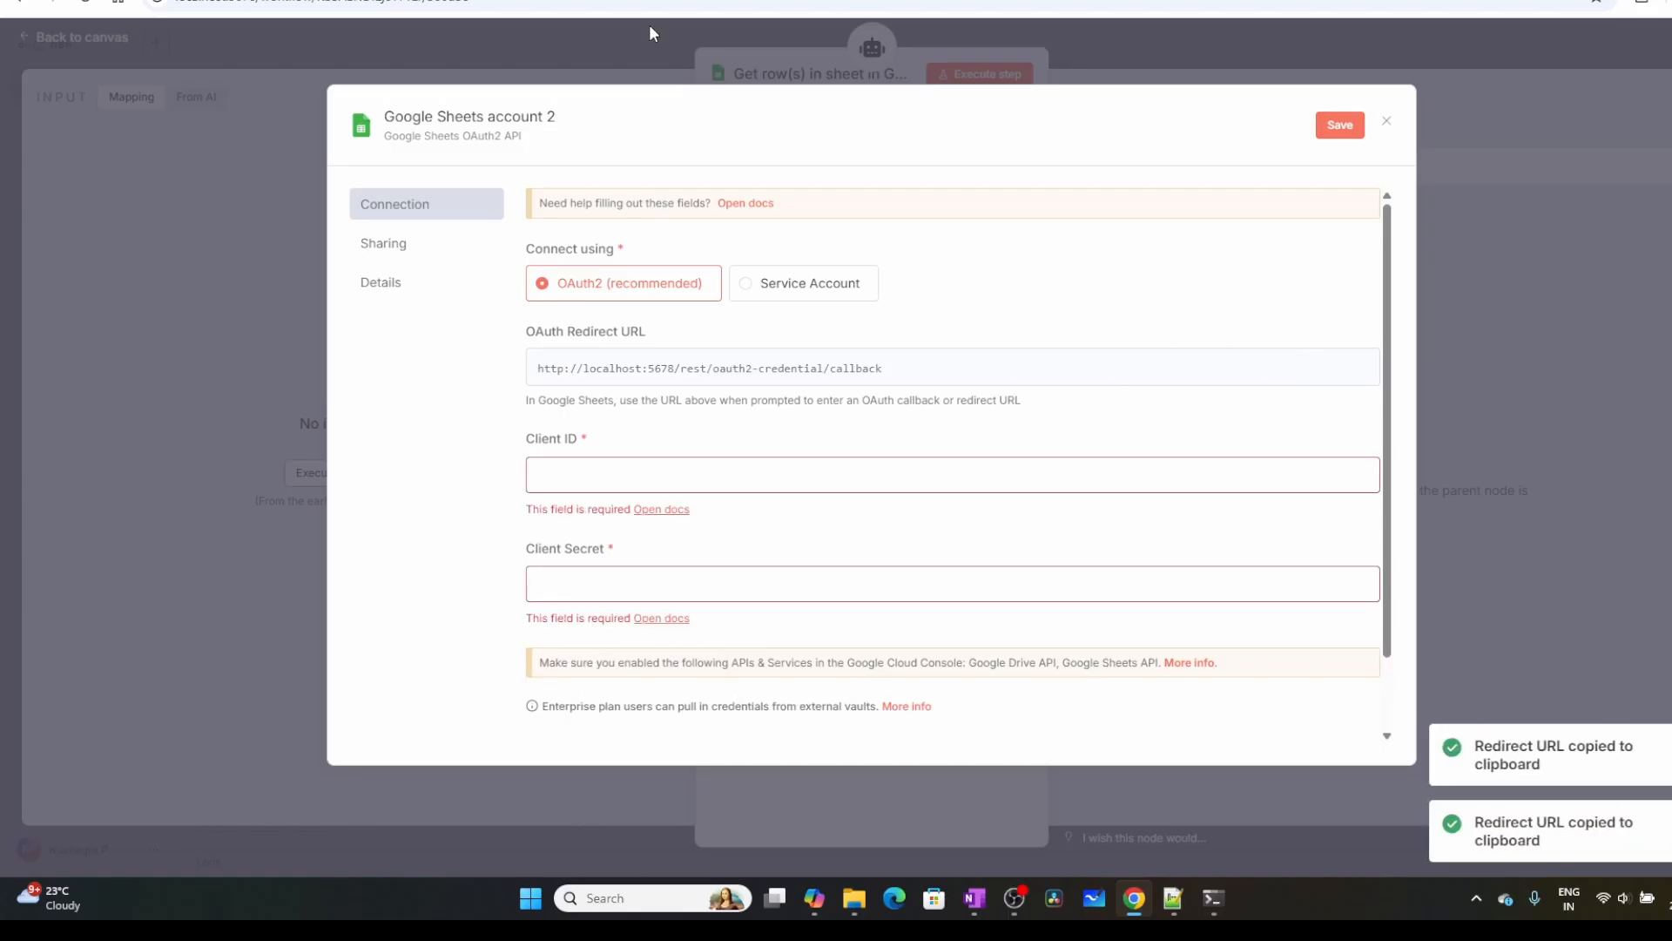
click(501, 0)
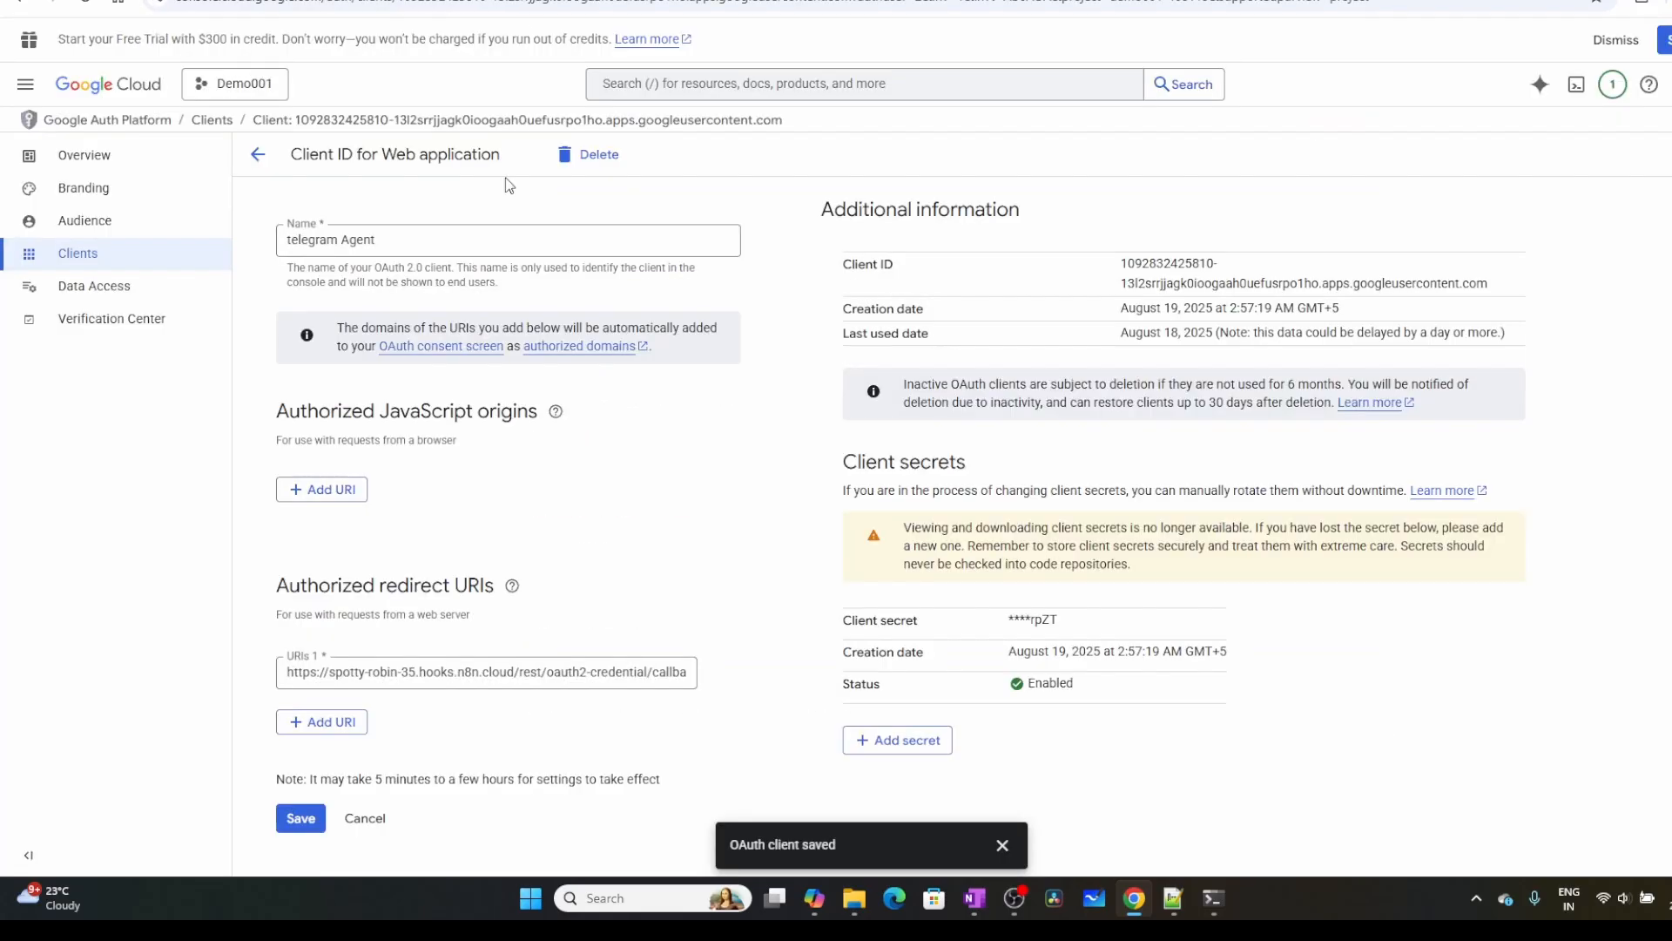
triple_click(556, 669)
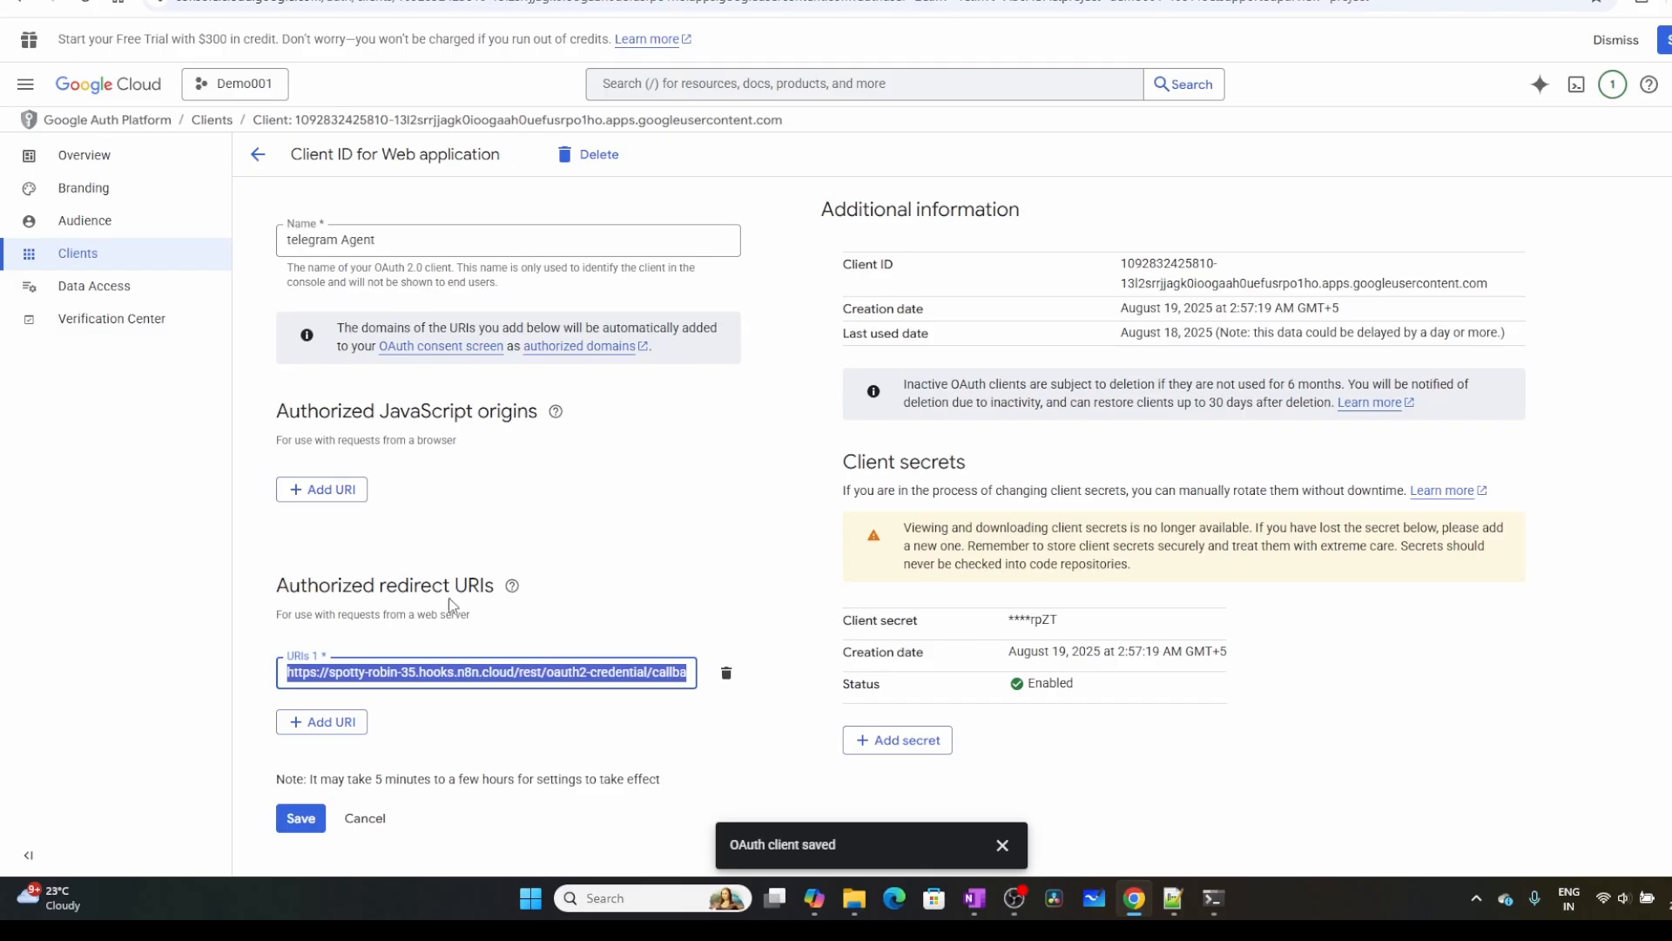
key(ctrl+v)
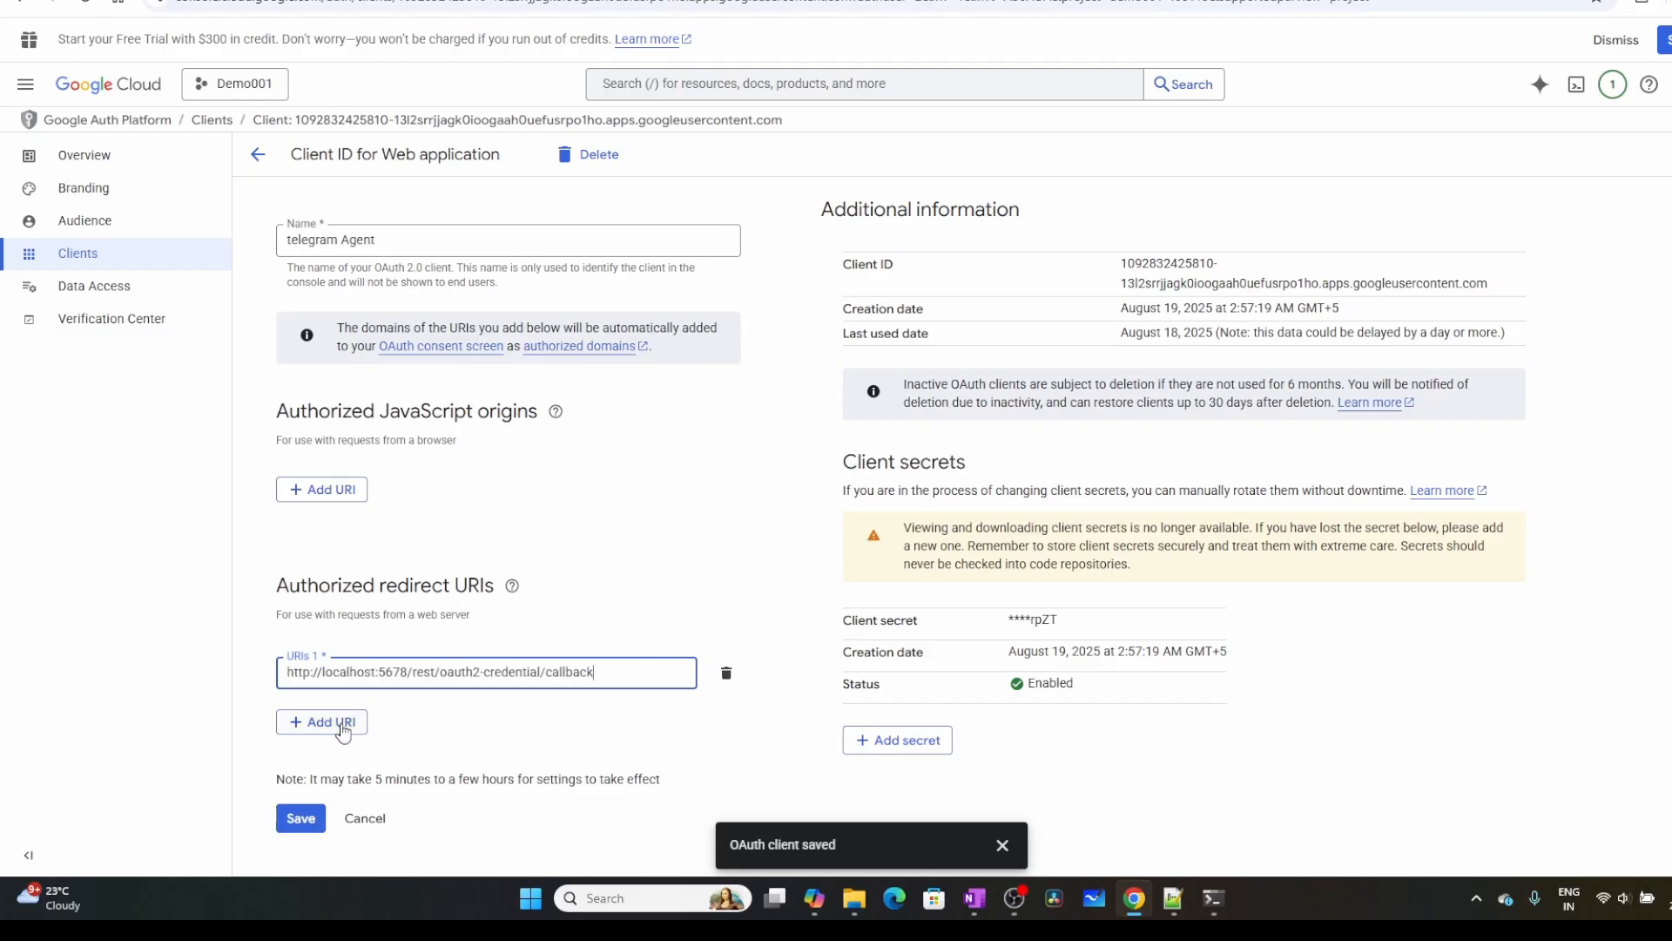
click(301, 817)
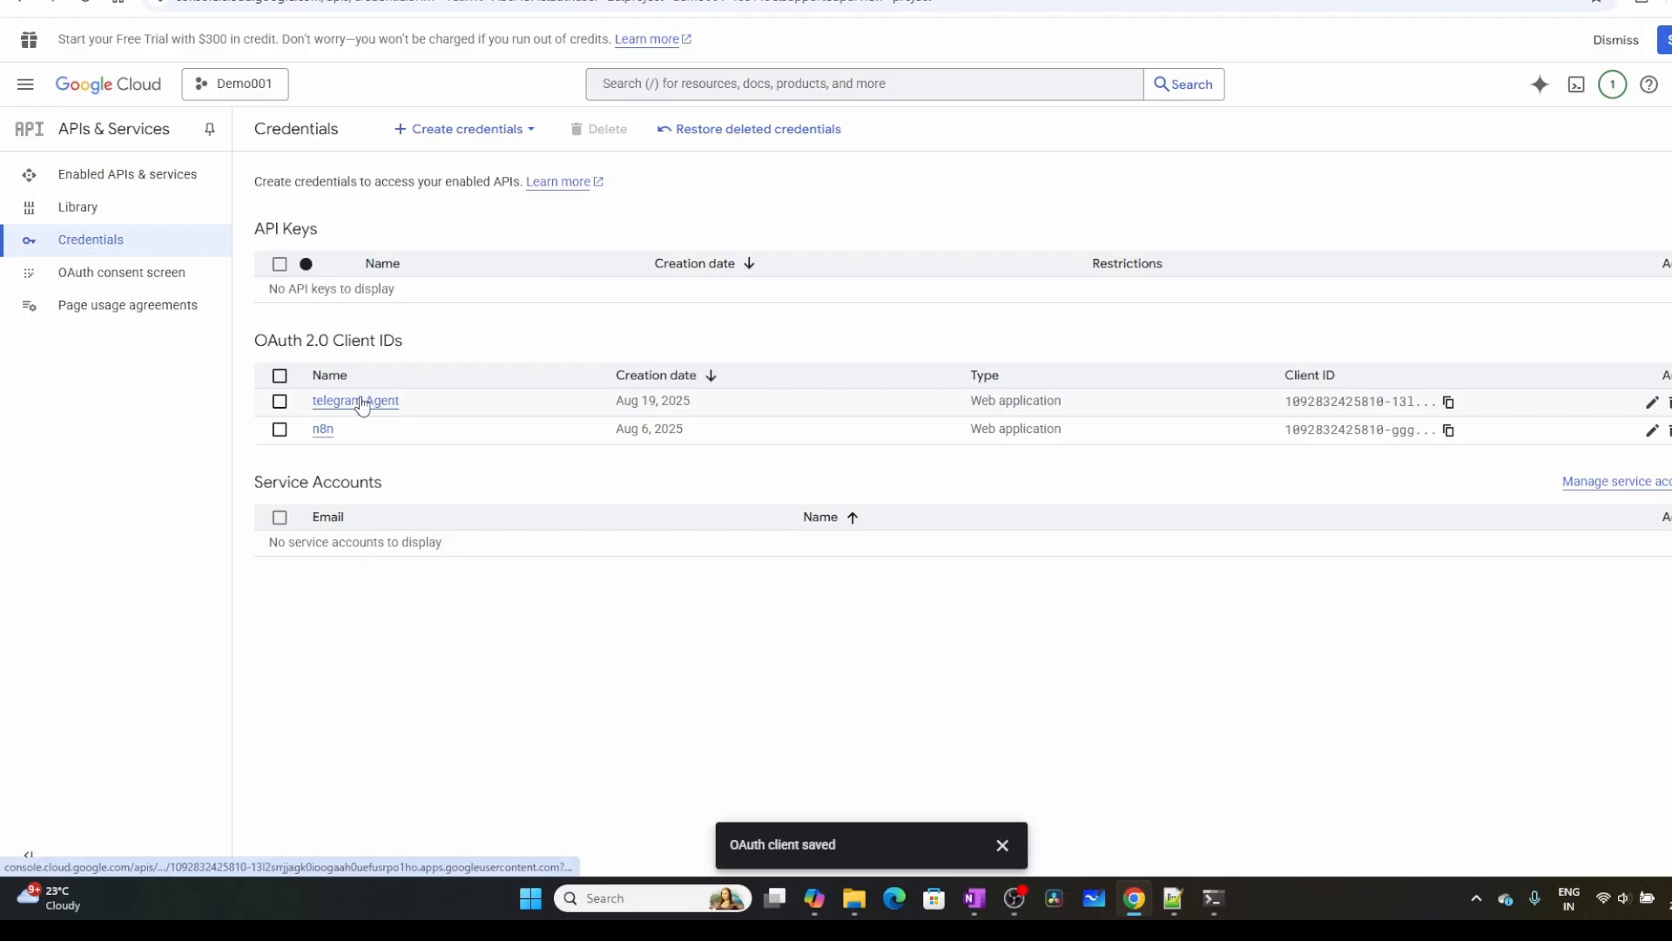
Copy the telegram Agent client's Client ID from Google Cloud into n8n's new Google Sheets credential and go to its Client Secret field
click(361, 401)
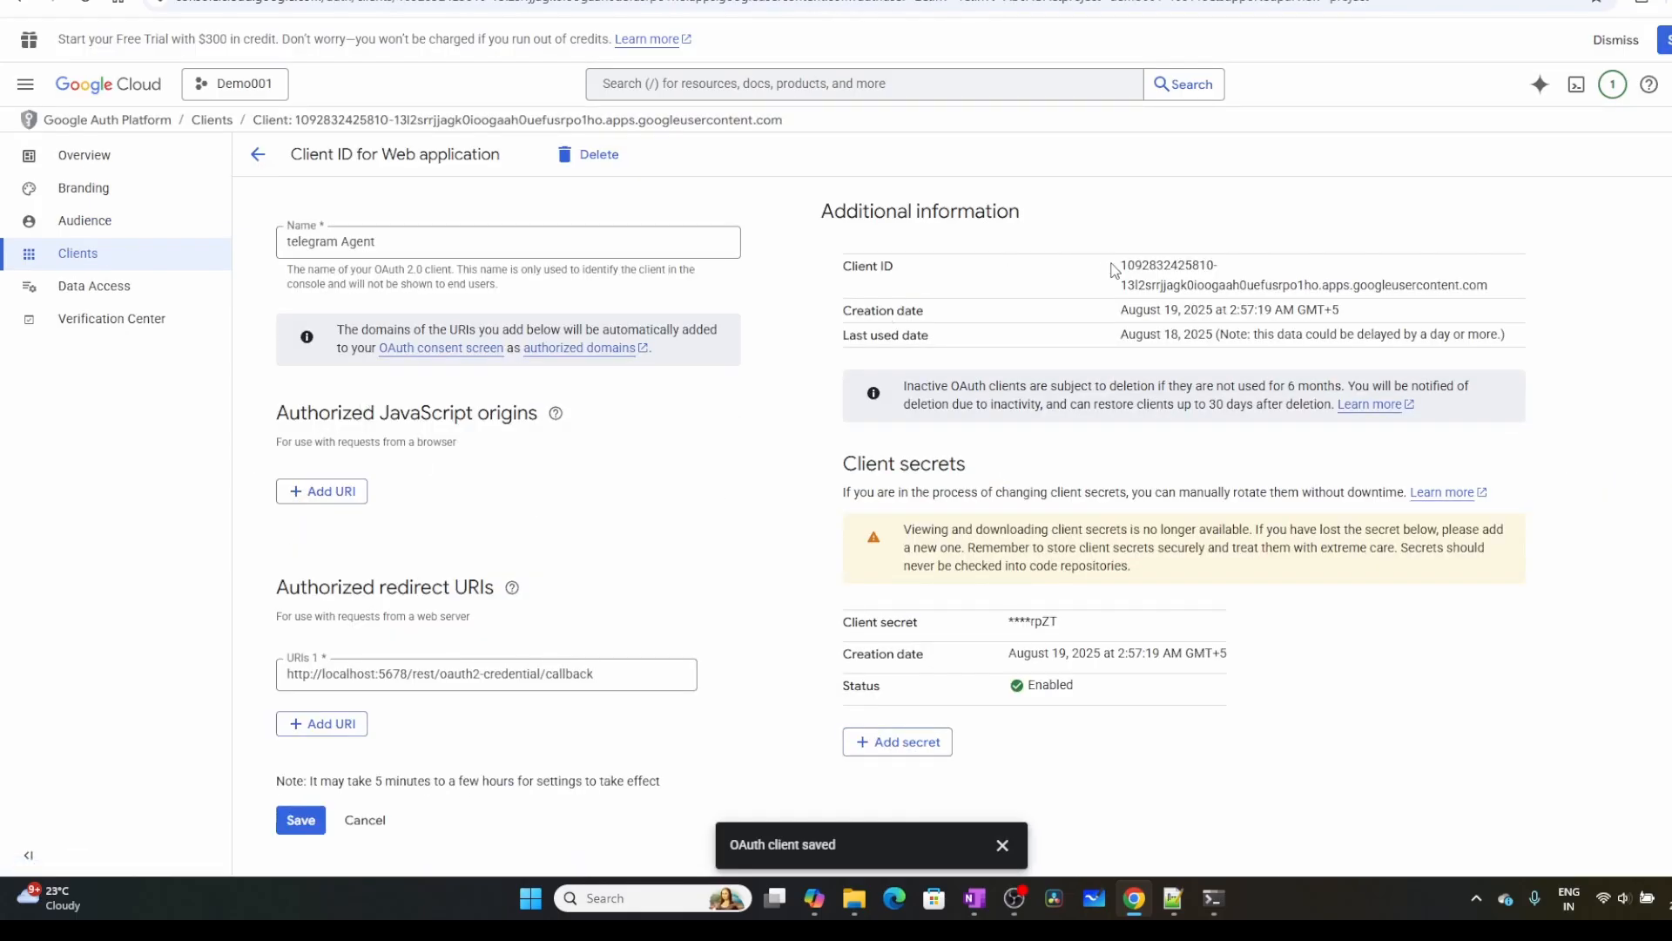
drag(1123, 270, 1508, 299)
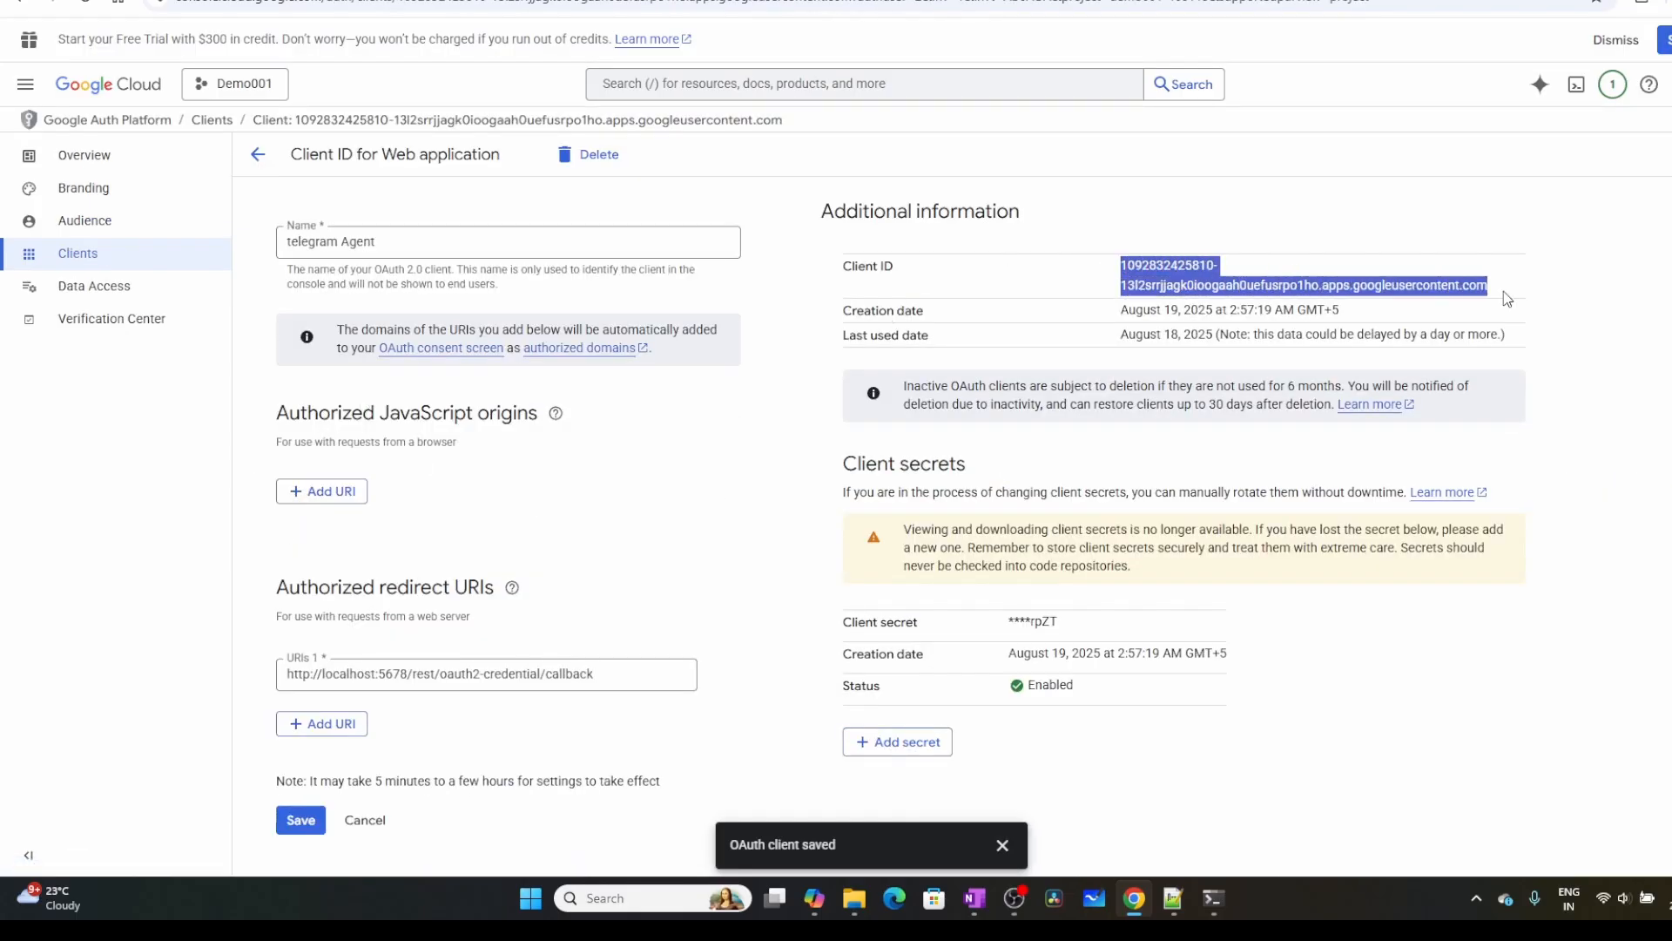
click(1123, 2)
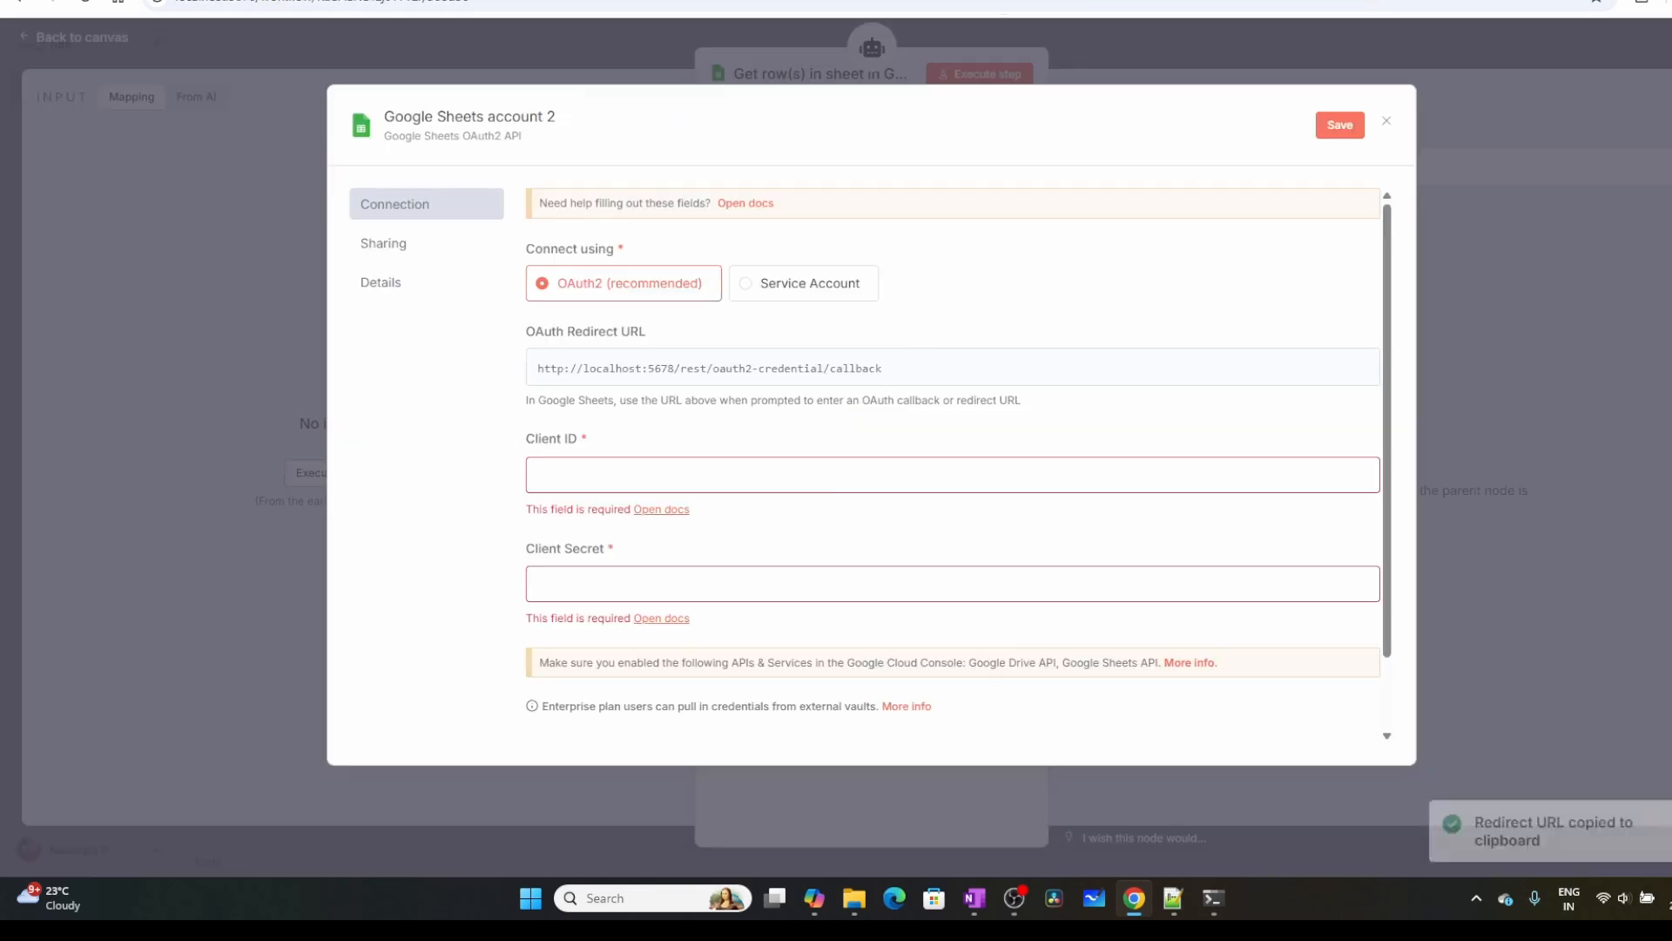
key(ctrl+v)
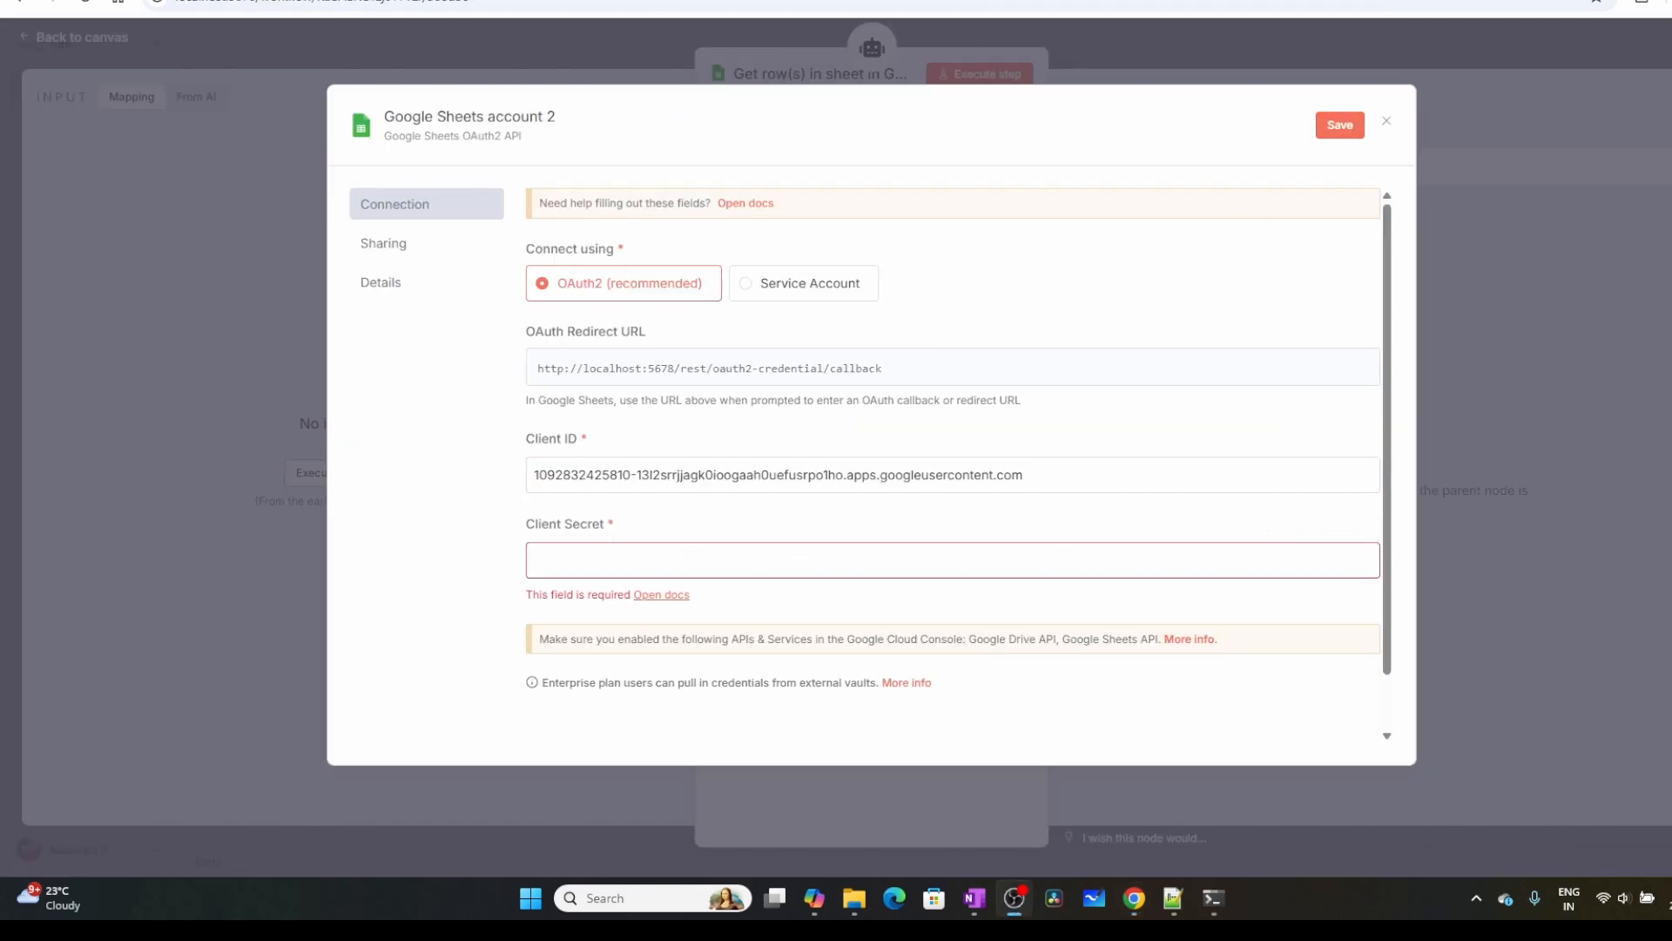
key(alt+Tab)
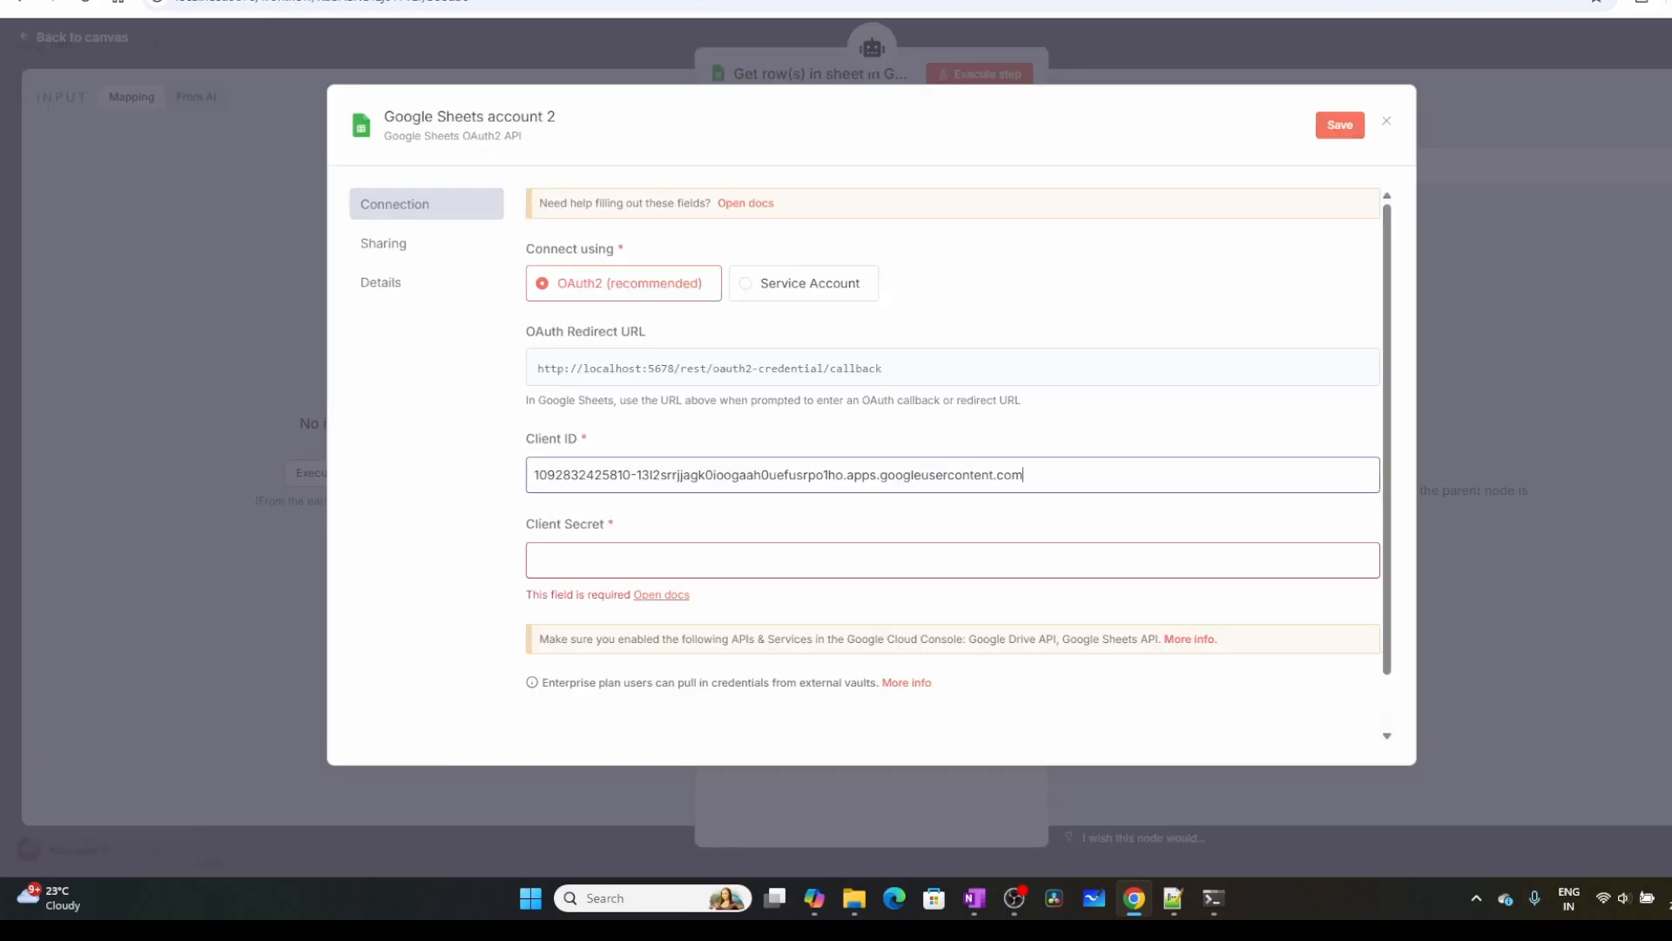
click(584, 561)
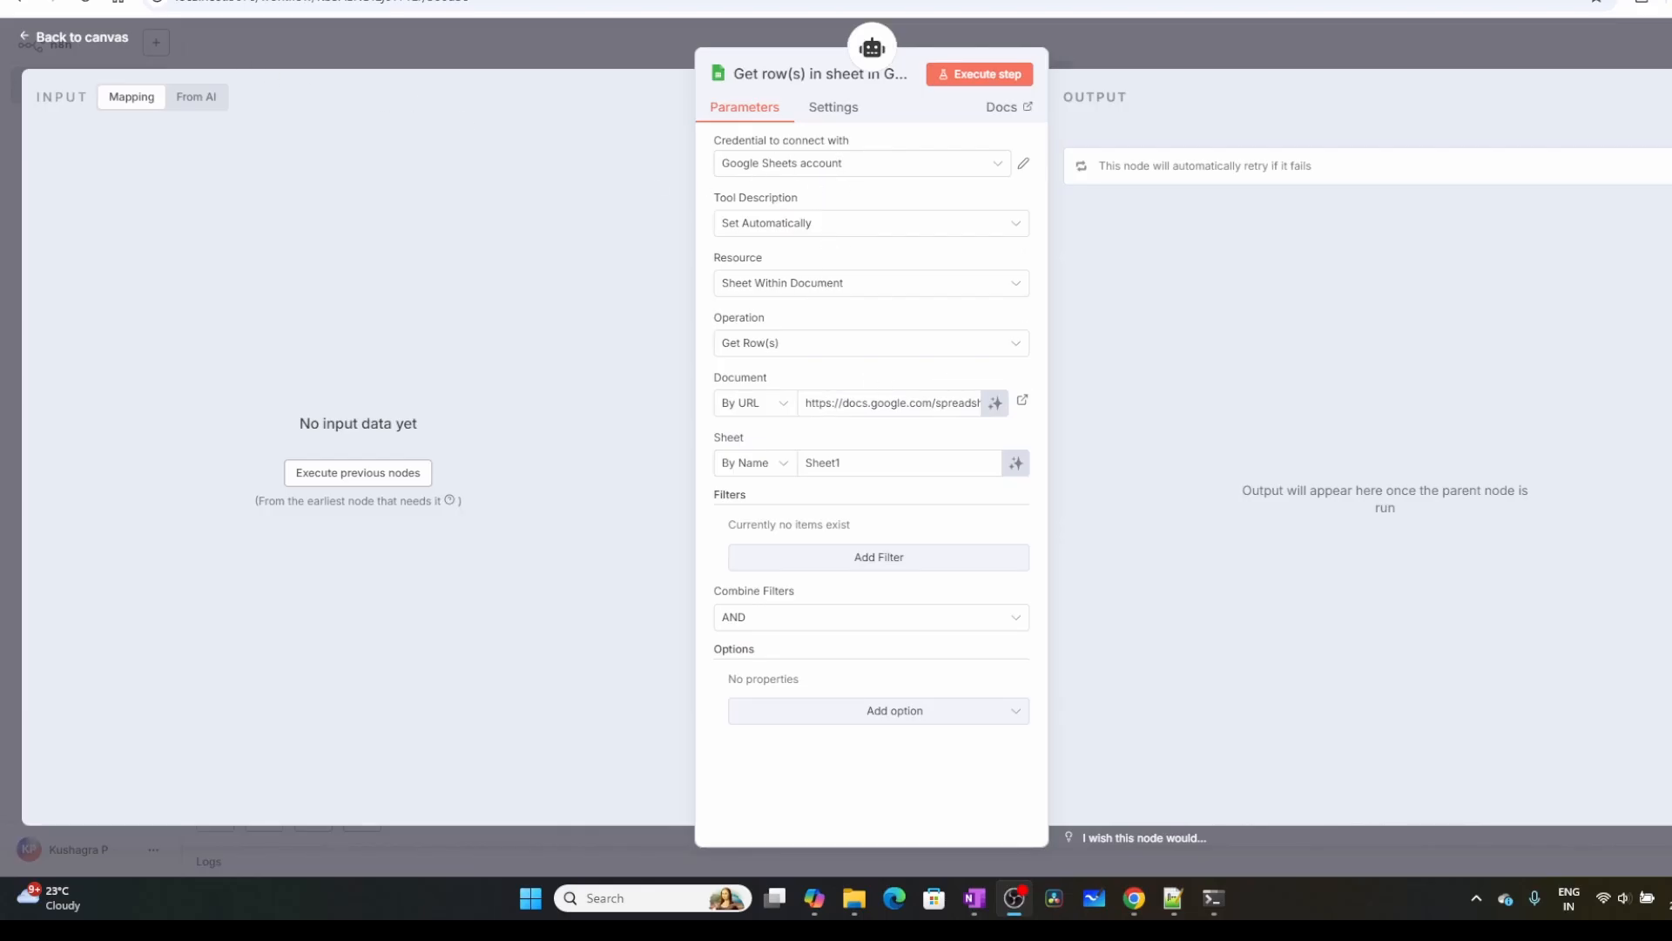
Compare the Sales_Data spreadsheet's data, URL and sheet name with the Document and Sheet settings of n8n's Get row(s) node
key(alt+Tab)
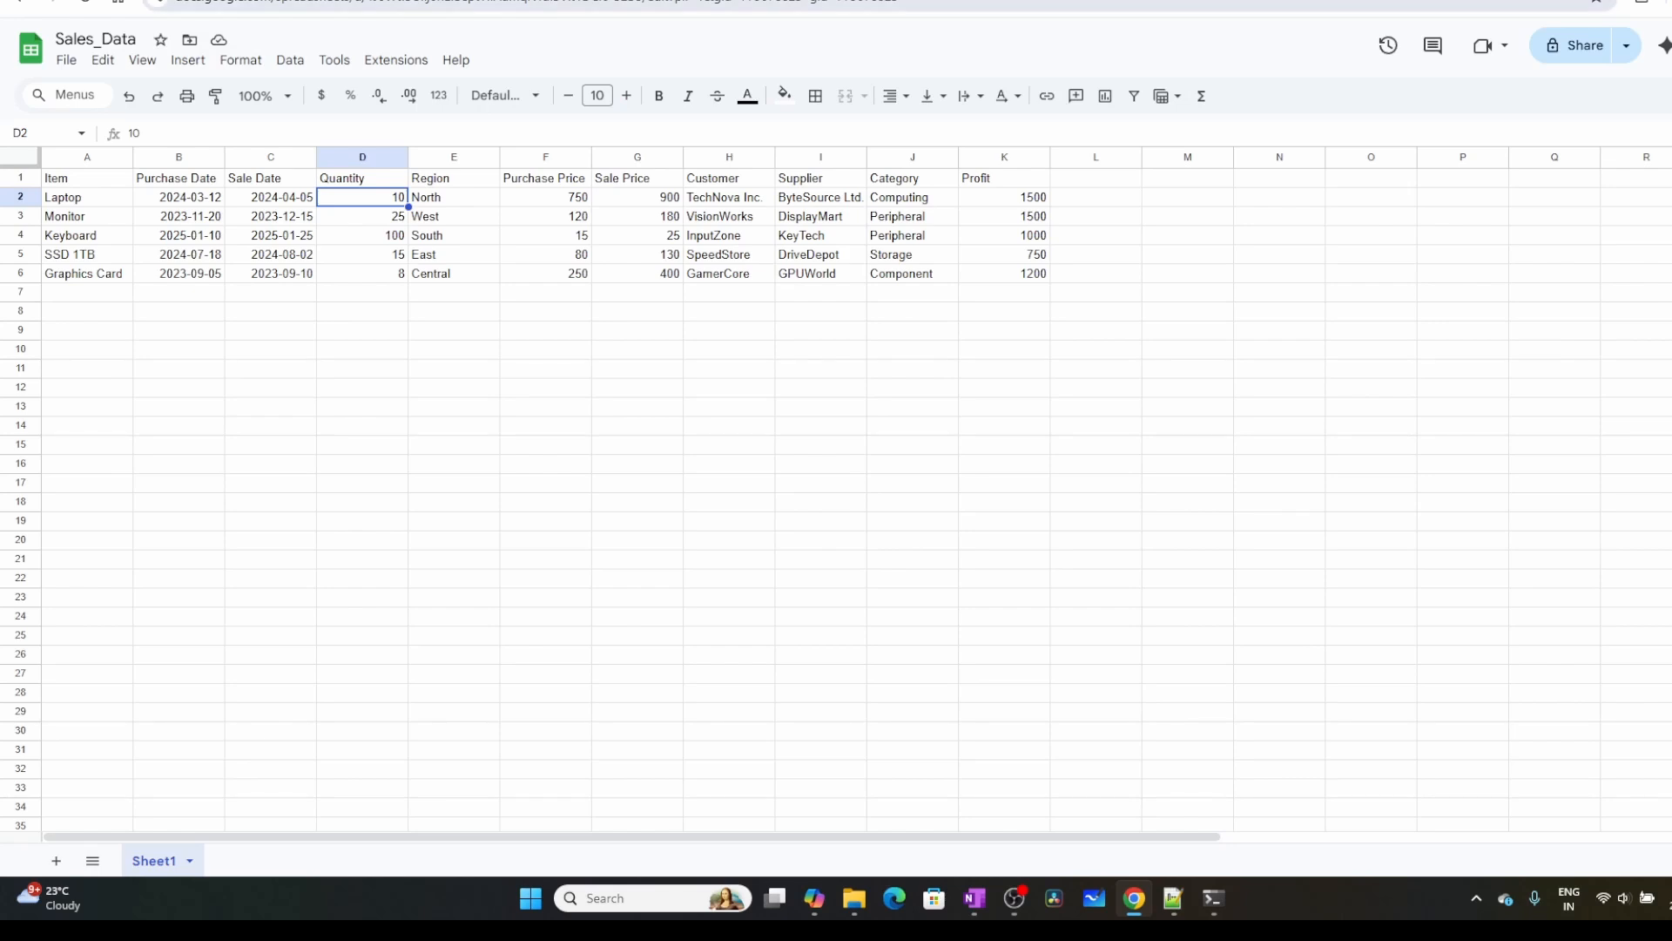
key(alt+Tab)
click(656, 255)
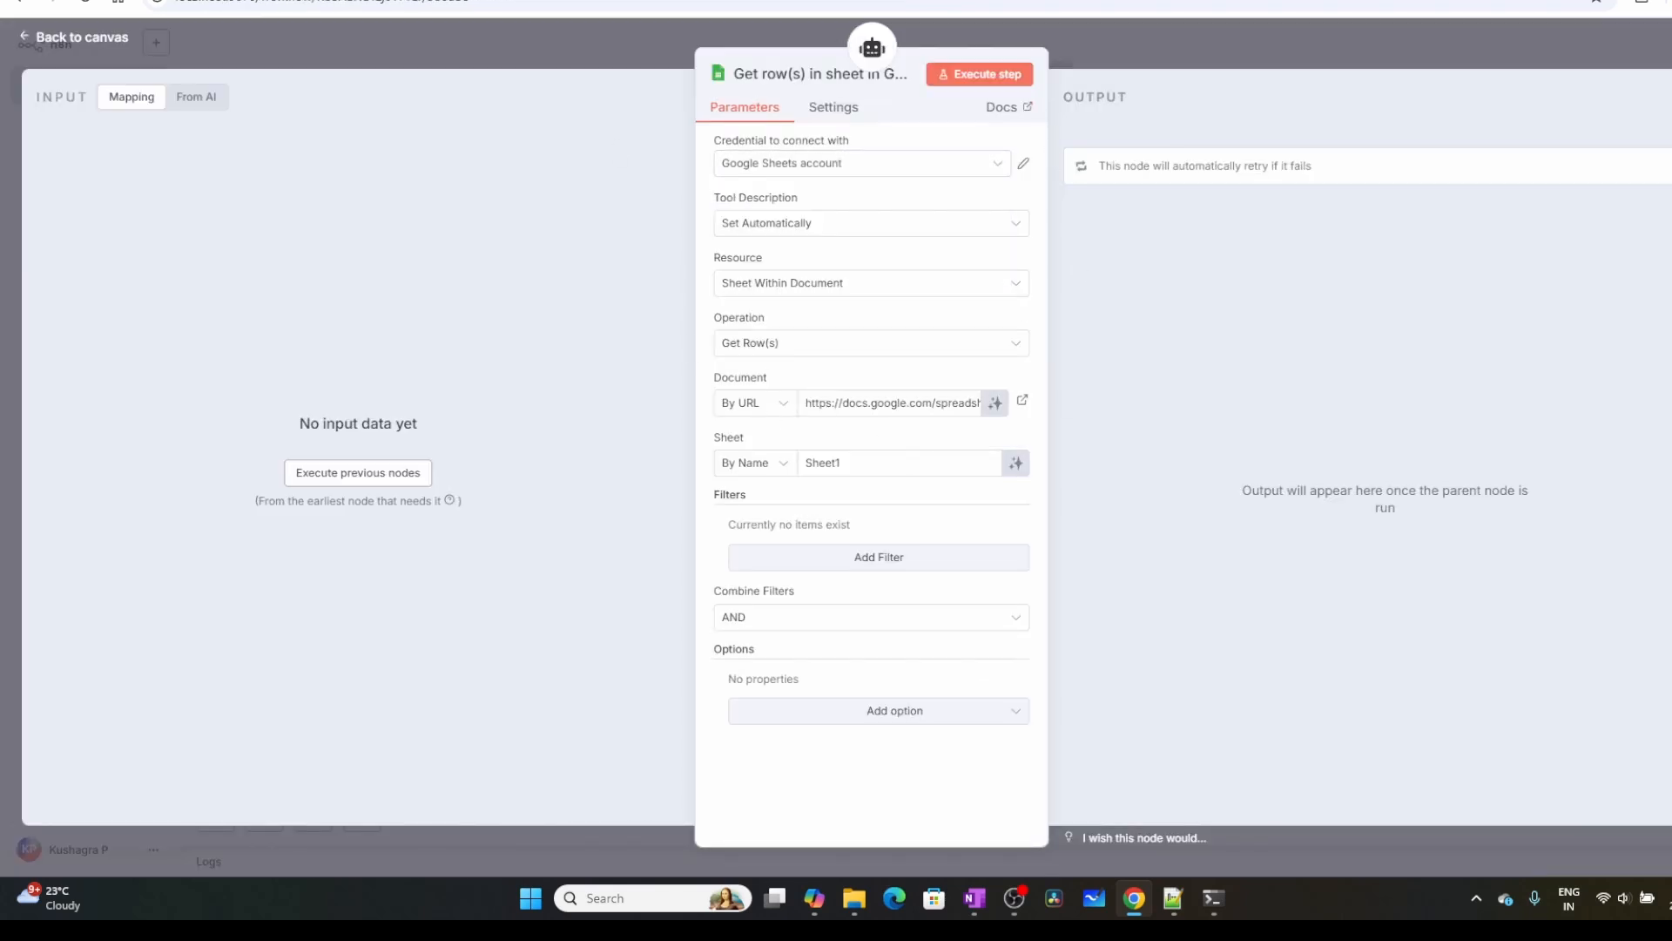
key(alt+Tab)
click(605, 3)
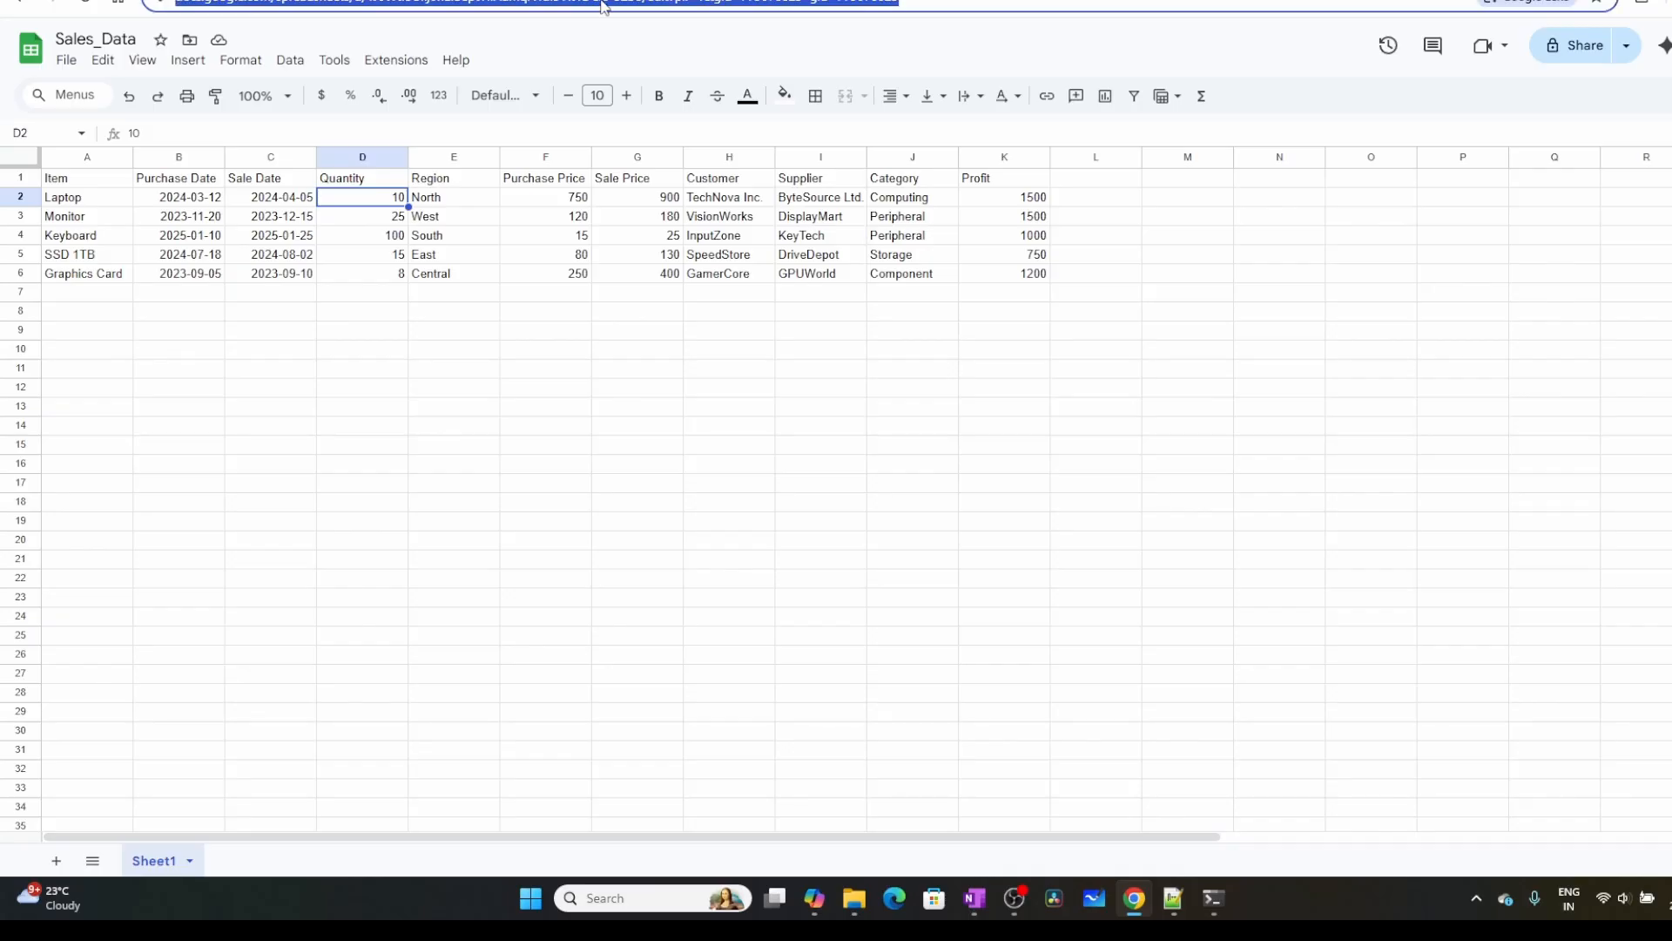
double_click(605, 2)
key(alt+Tab)
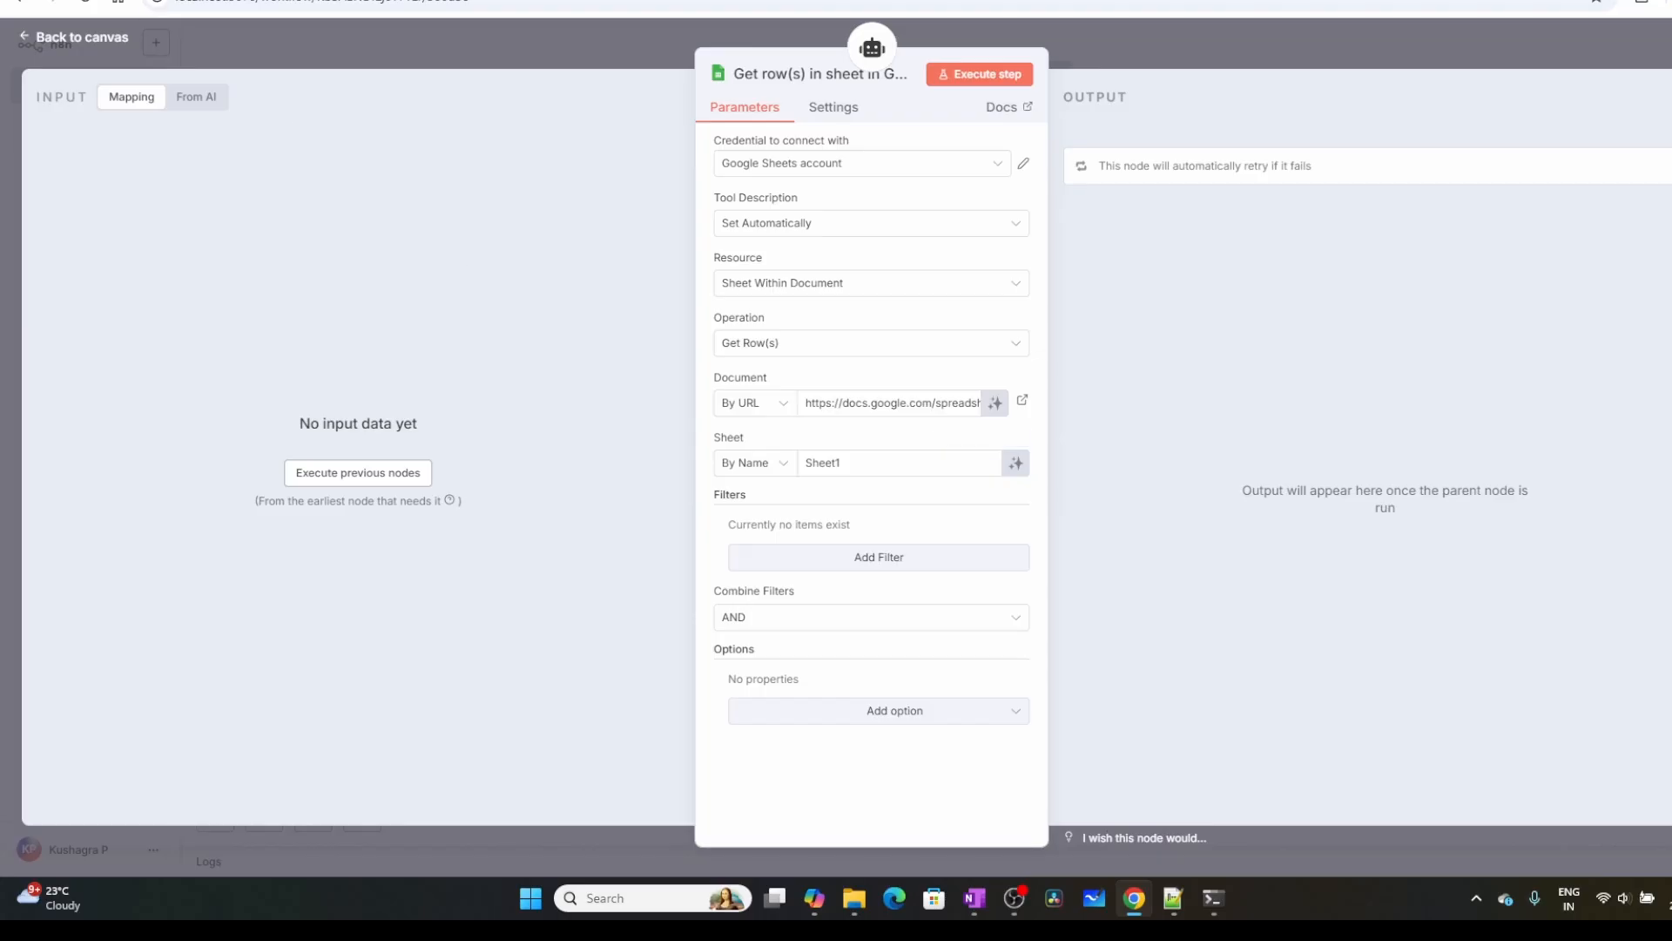
key(alt+Tab)
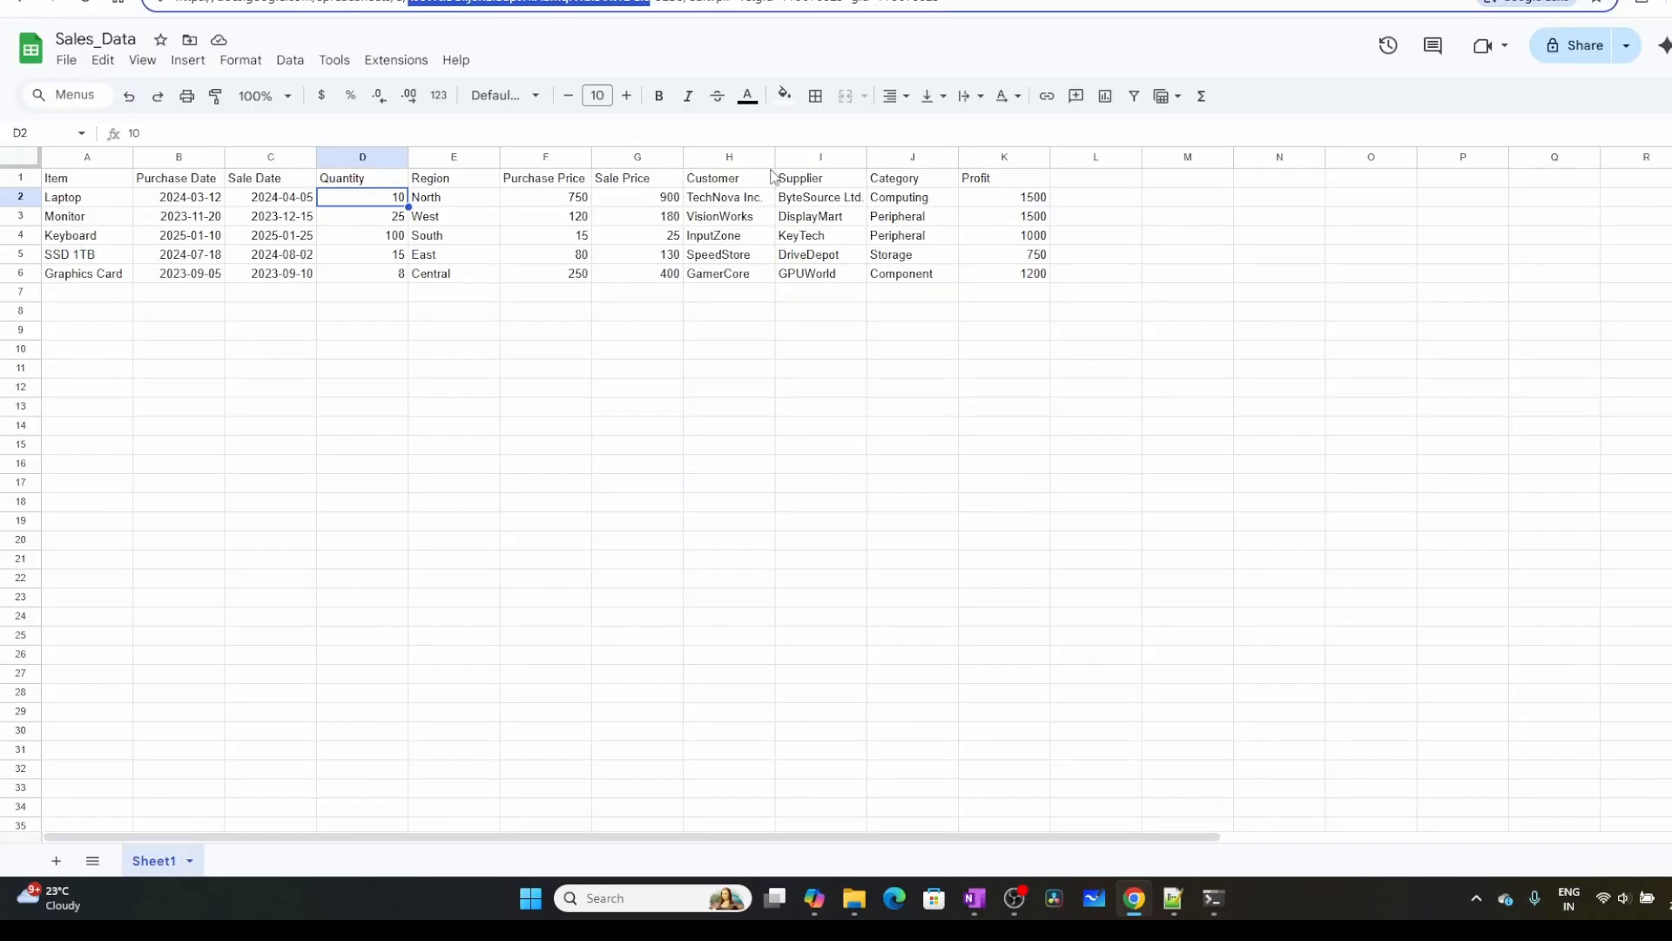
key(alt+Tab)
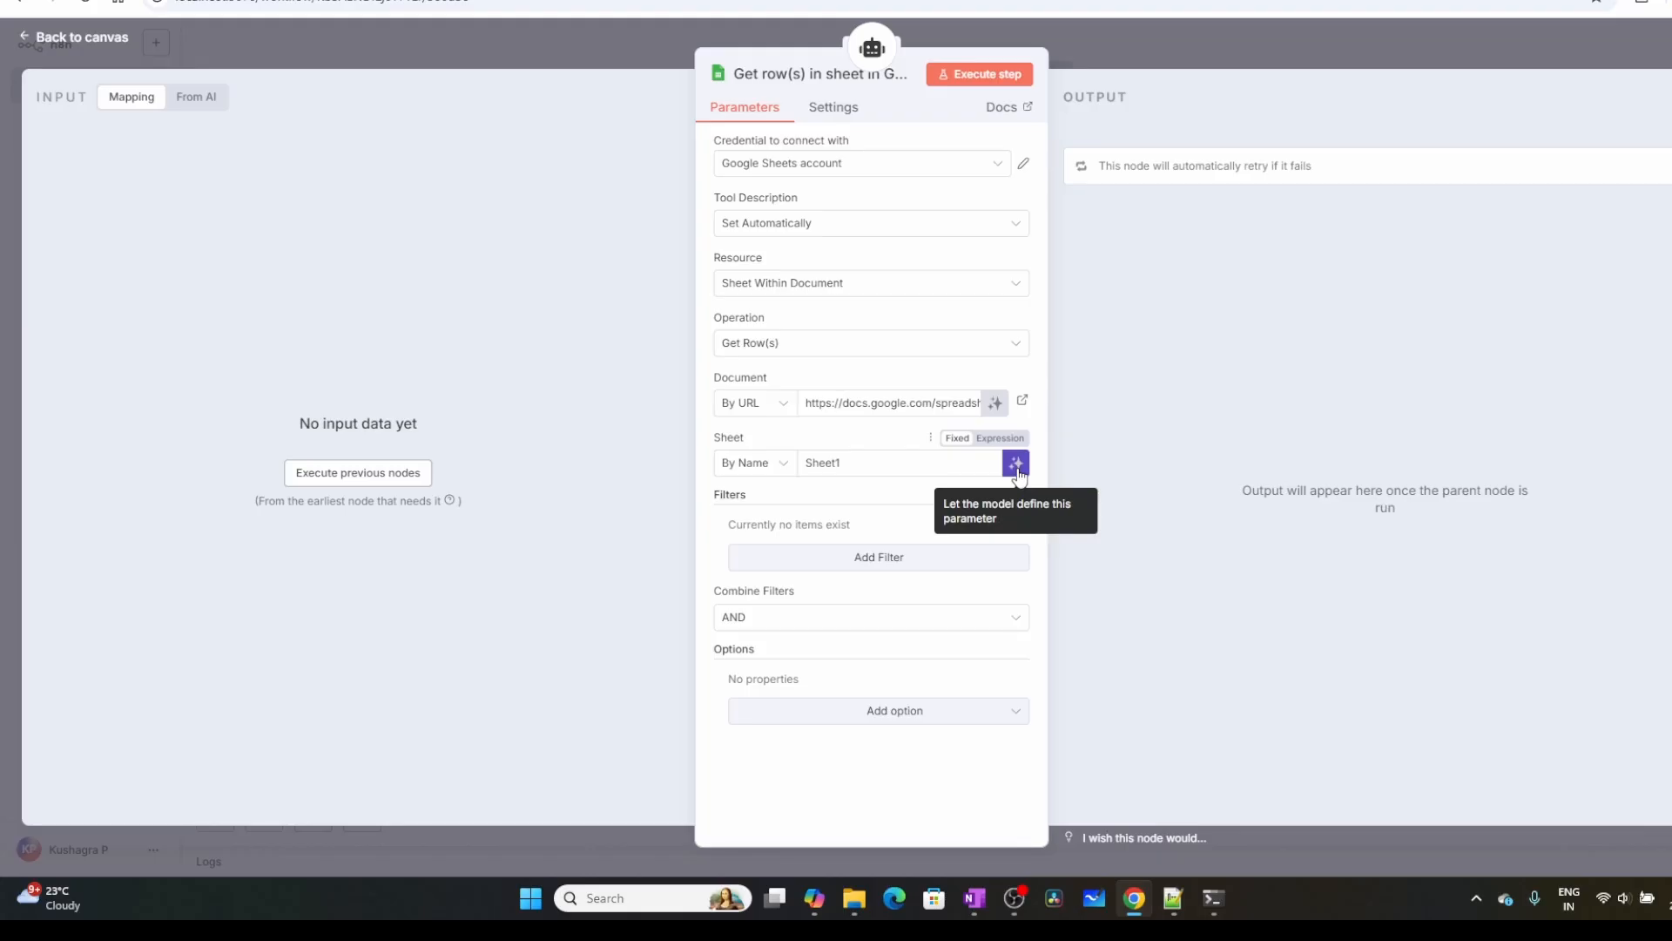
Switch to Telegram Web and open the existing sales-data bot's chat listed below BotFather
click(632, 19)
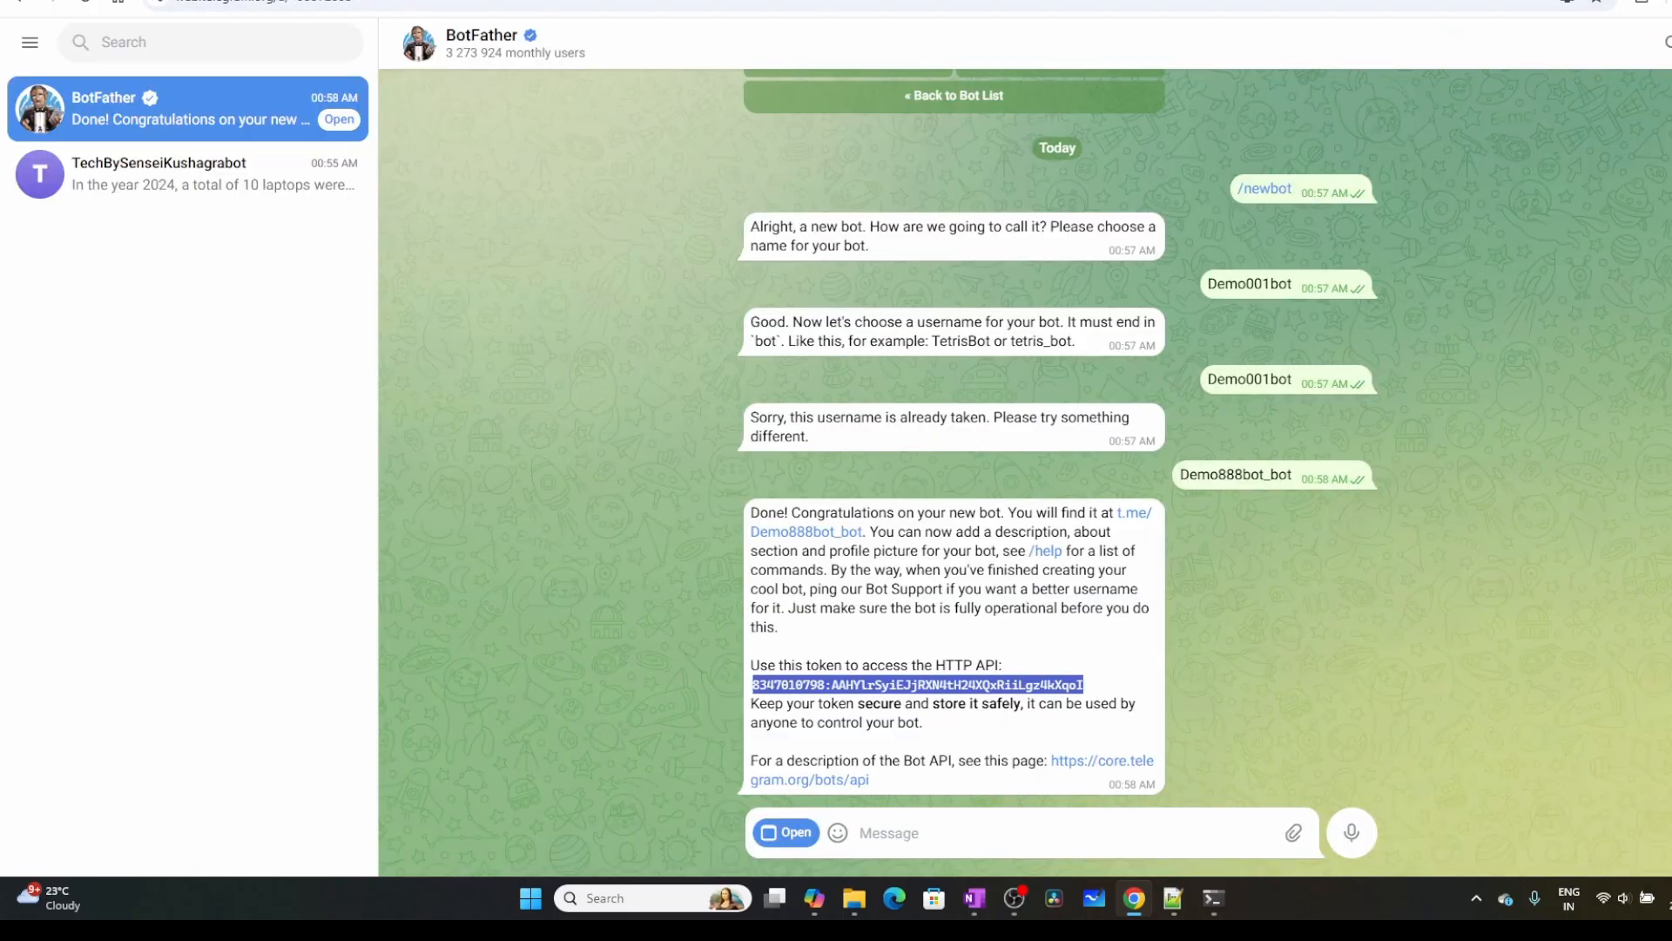
click(129, 179)
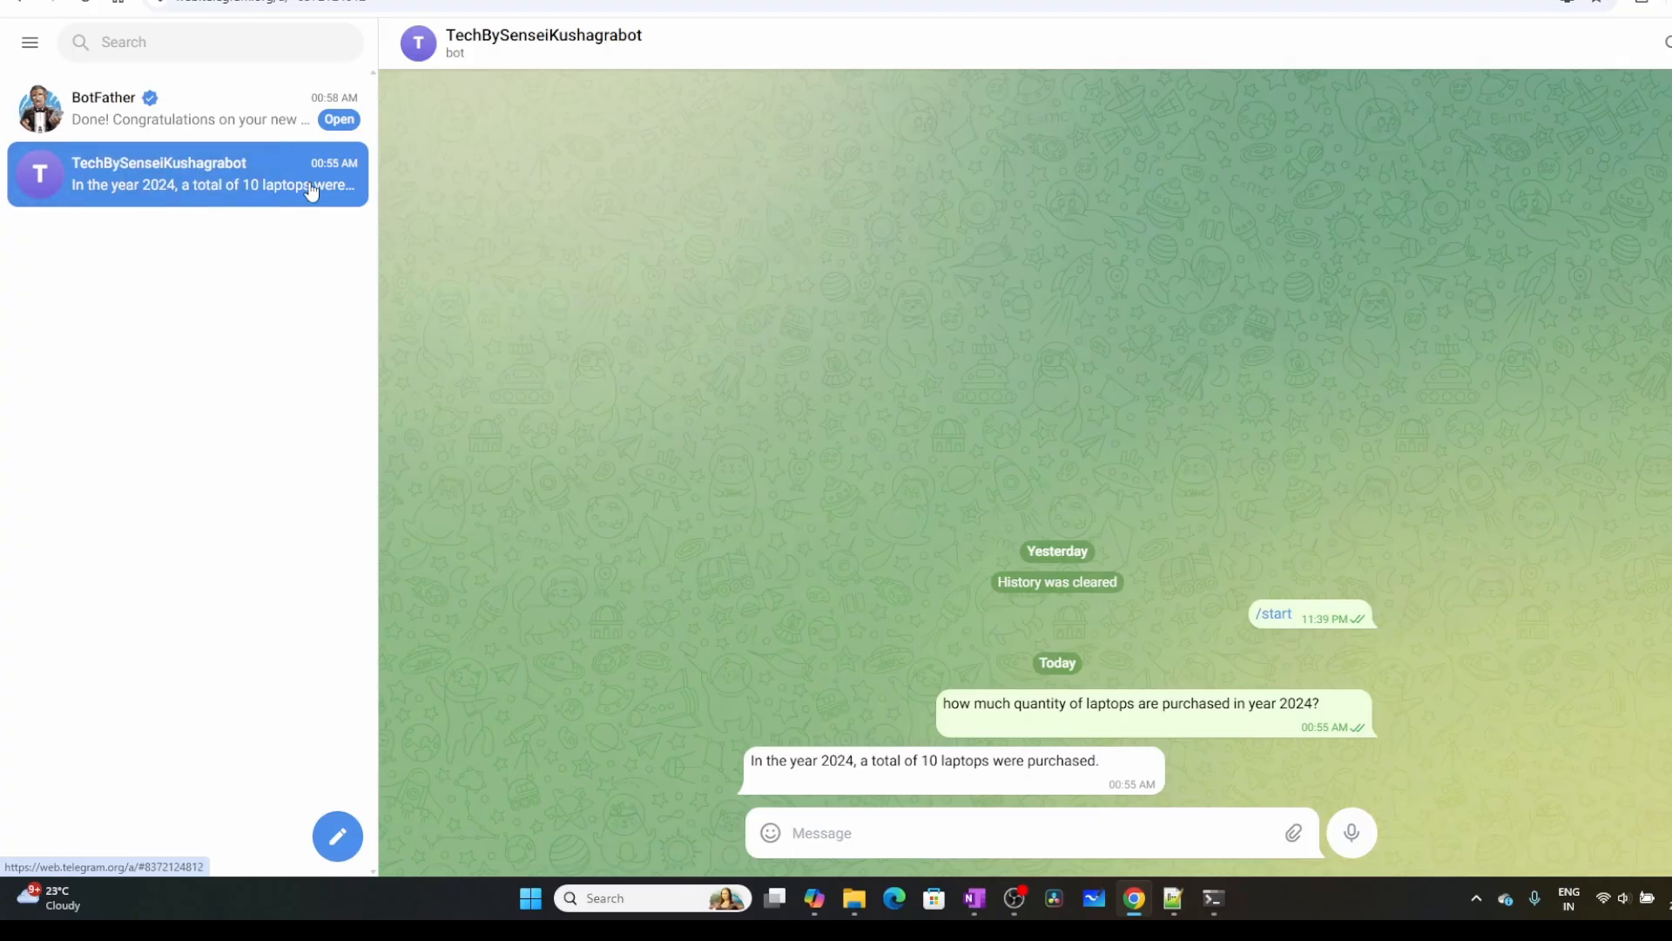